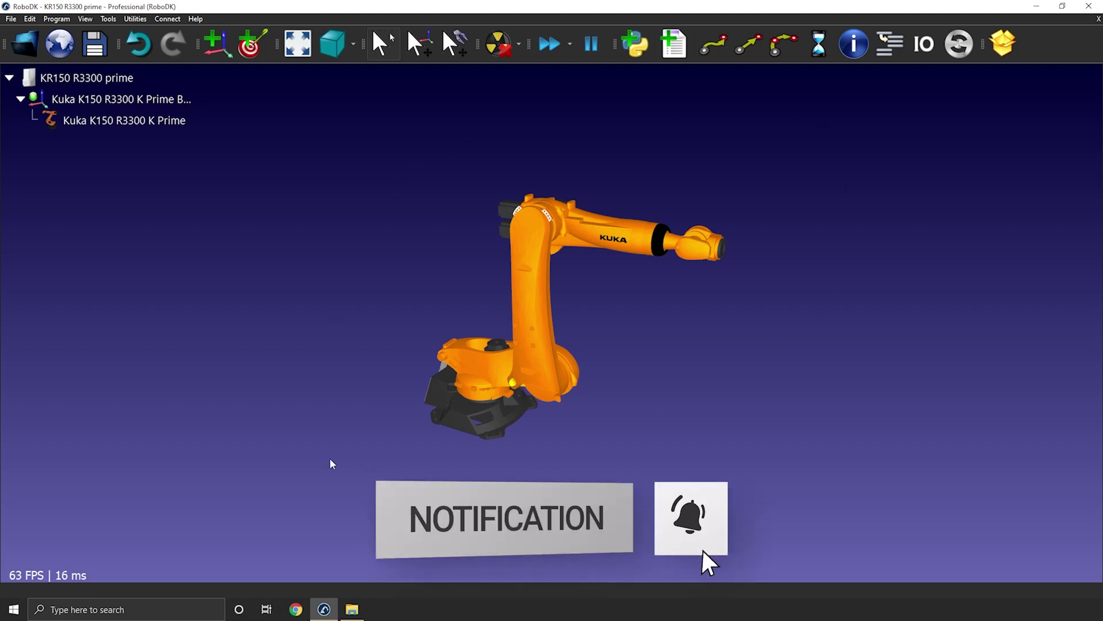
# Step: Create a new empty station alongside the open KR150 R3300 prime station
pyautogui.moveTo(442, 312); pyautogui.dragTo(543, 244)
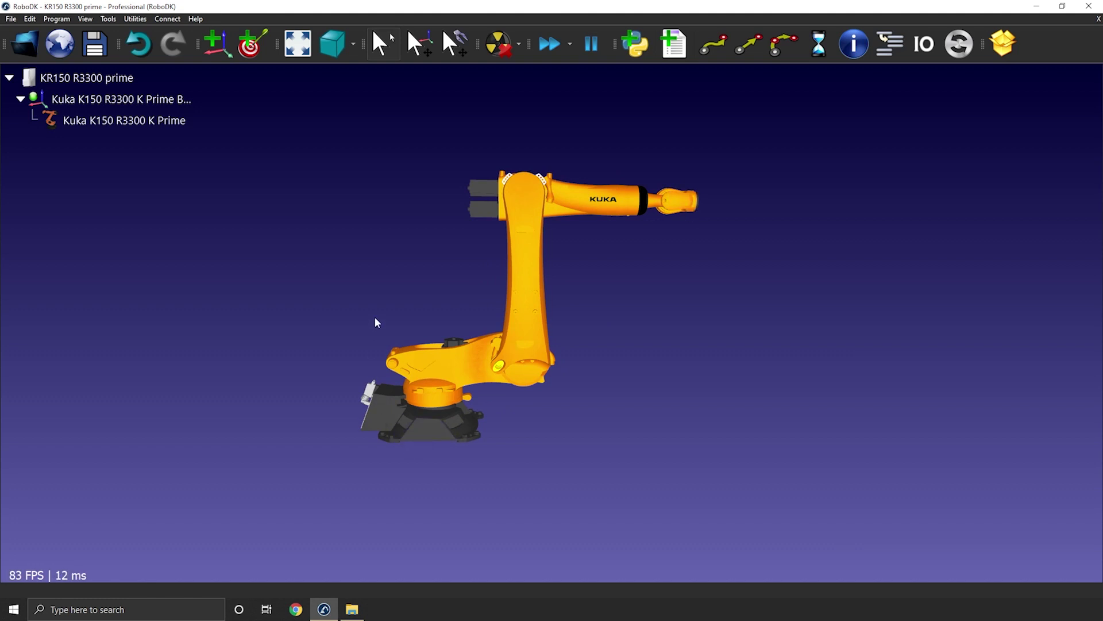
pyautogui.hotkey('ctrl', 'n')
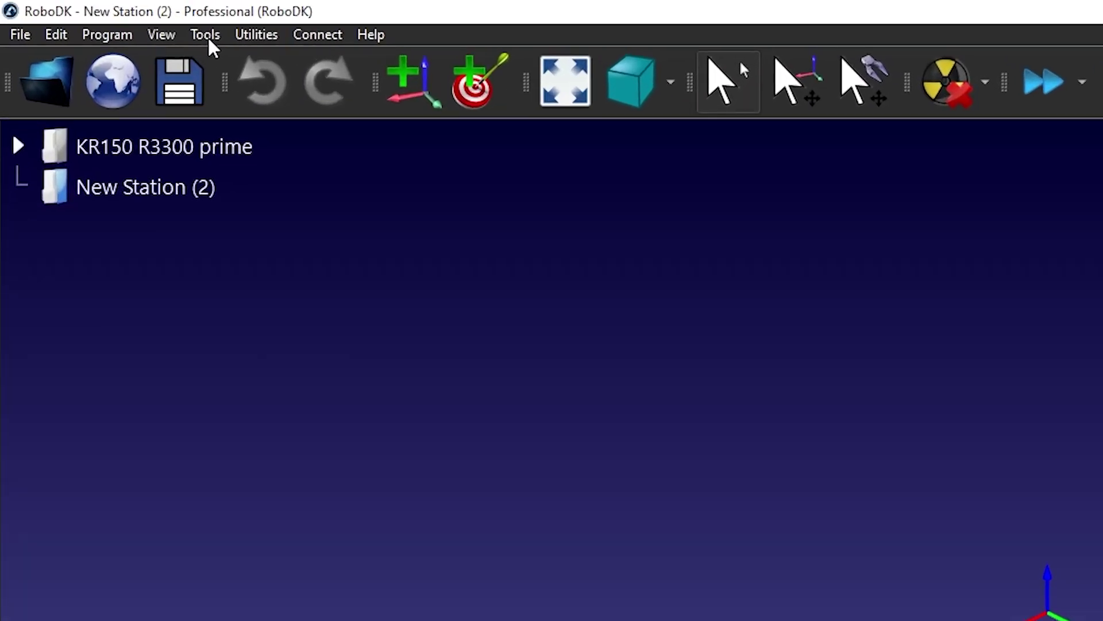
# Step: Review the 3D file import settings in the CAD options, including the curve accuracy
pyautogui.click(108, 20)
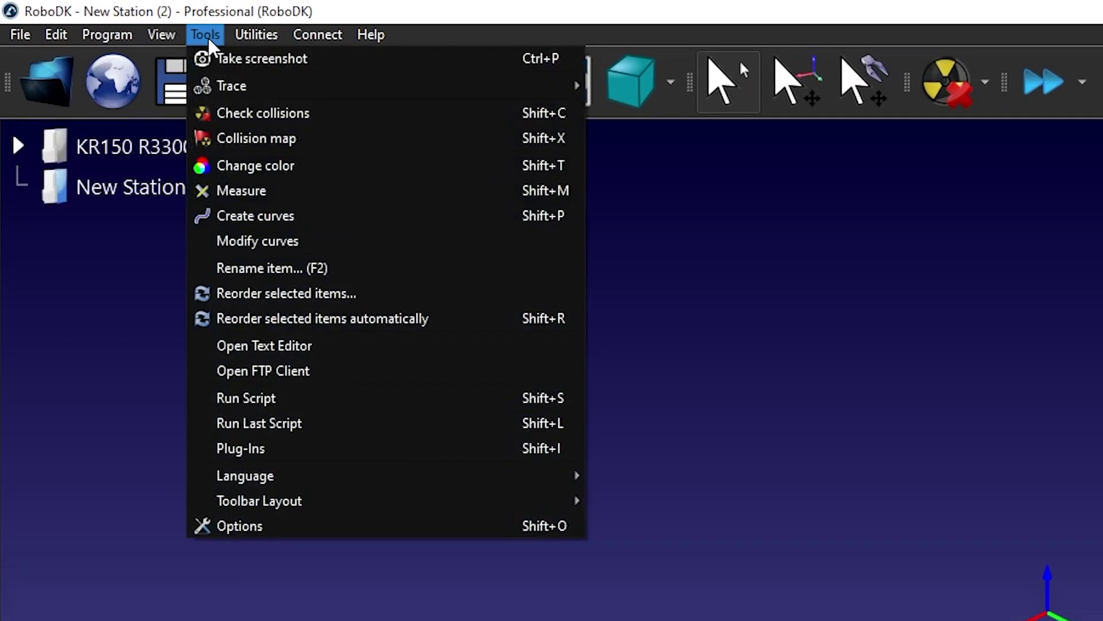
pyautogui.click(219, 526)
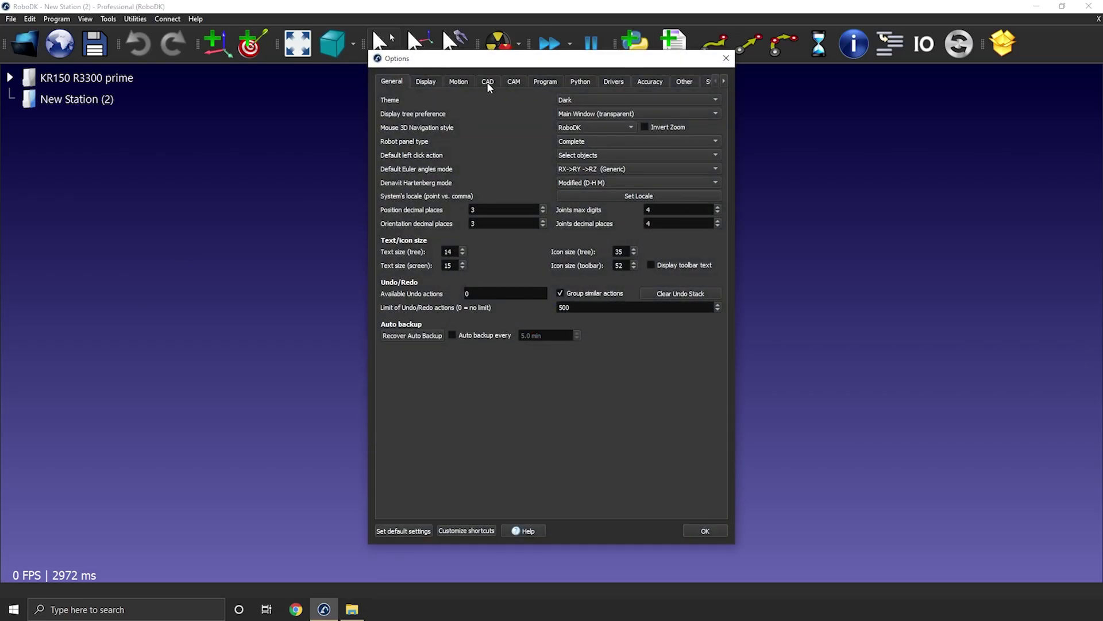
pyautogui.click(488, 82)
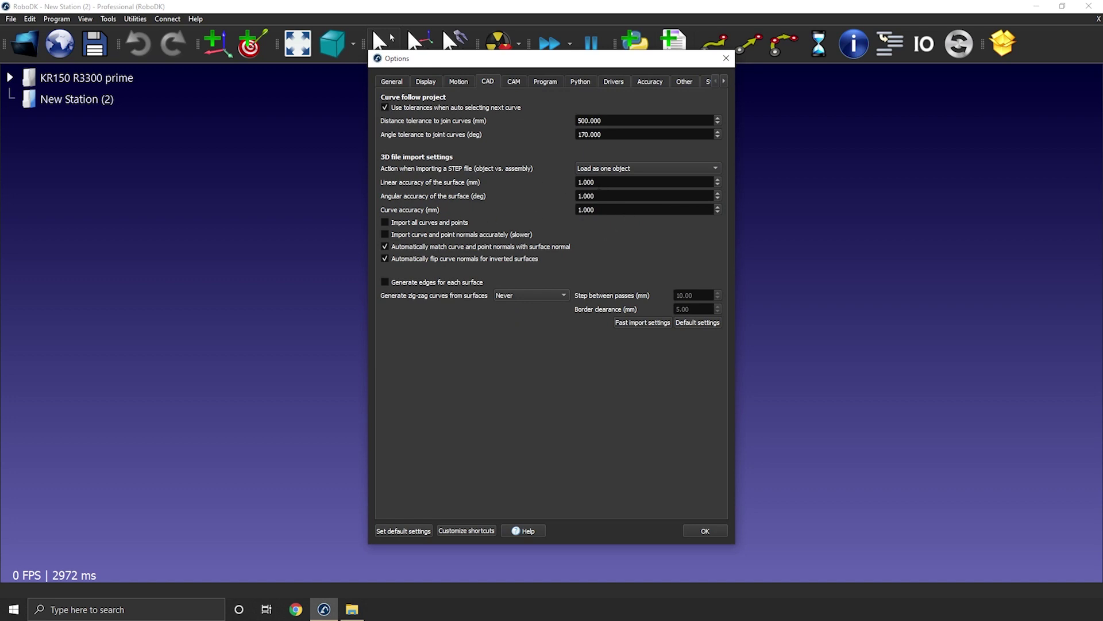
pyautogui.doubleClick(608, 210)
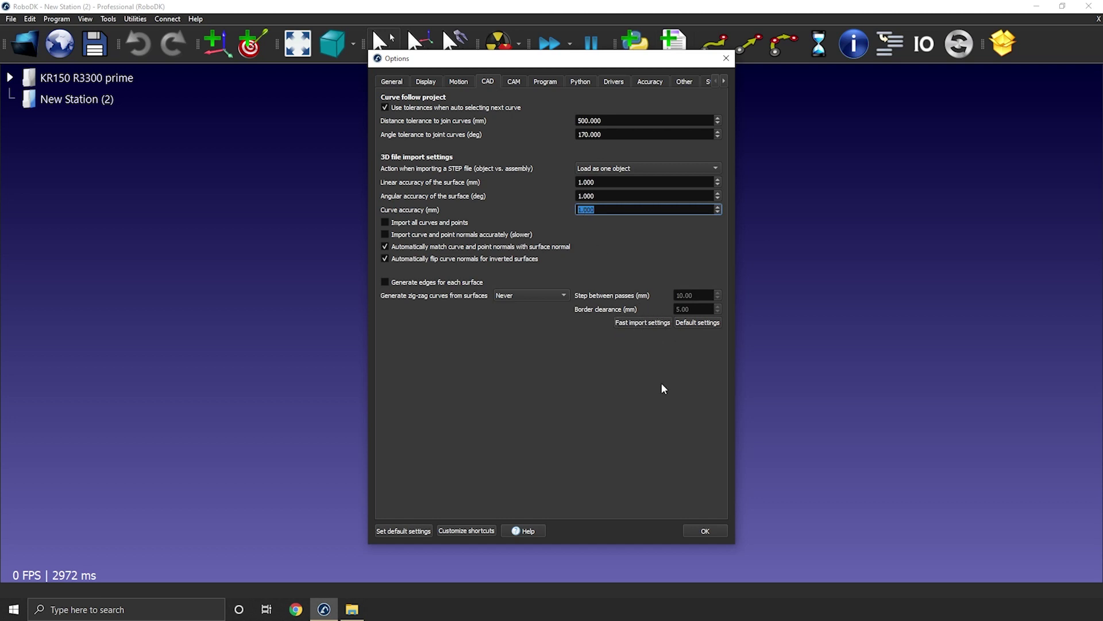
pyautogui.click(702, 534)
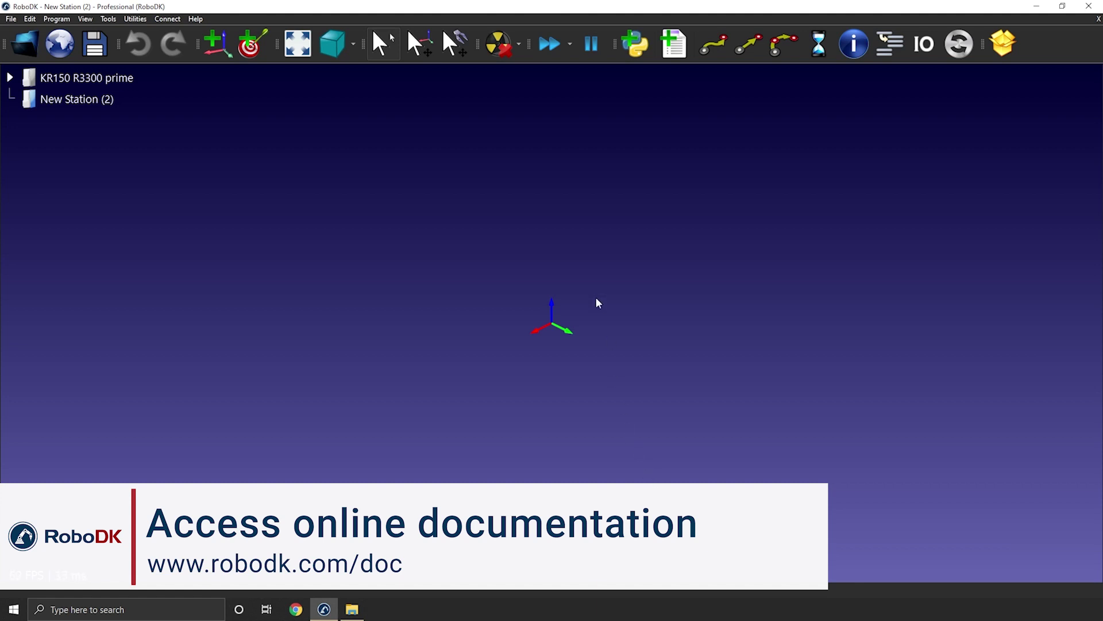
# Step: Import KR150_R3300_K_prime.stp from the Industrial robot folder in File Explorer into the new station
pyautogui.click(353, 610)
pyautogui.moveTo(604, 217); pyautogui.dragTo(284, 258)
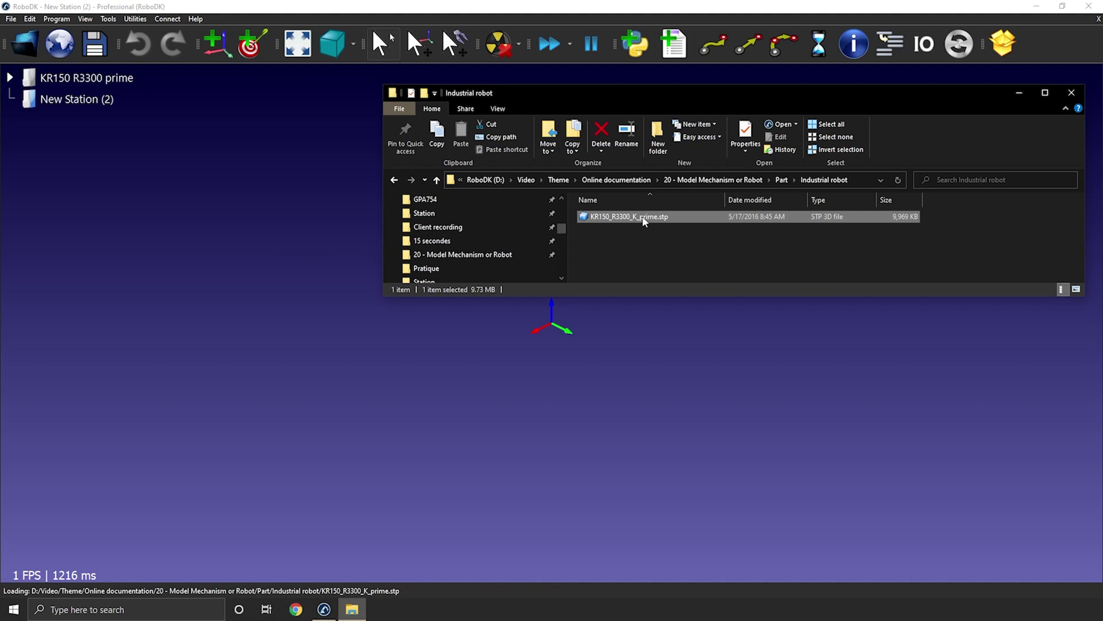
pyautogui.click(1021, 94)
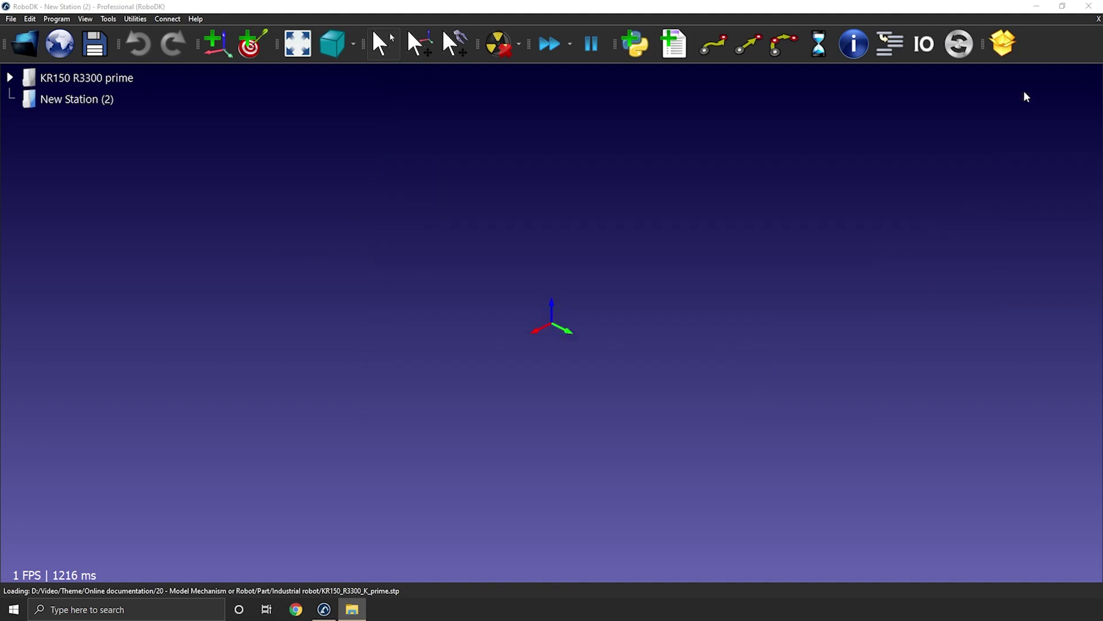
# Step: Adjust the imported robot model's color groups so the arm and wrist are orange and the motors and hoses dark gray
pyautogui.moveTo(431, 273); pyautogui.dragTo(483, 298, button='middle')
pyautogui.moveTo(482, 298); pyautogui.dragTo(490, 265, button='right')
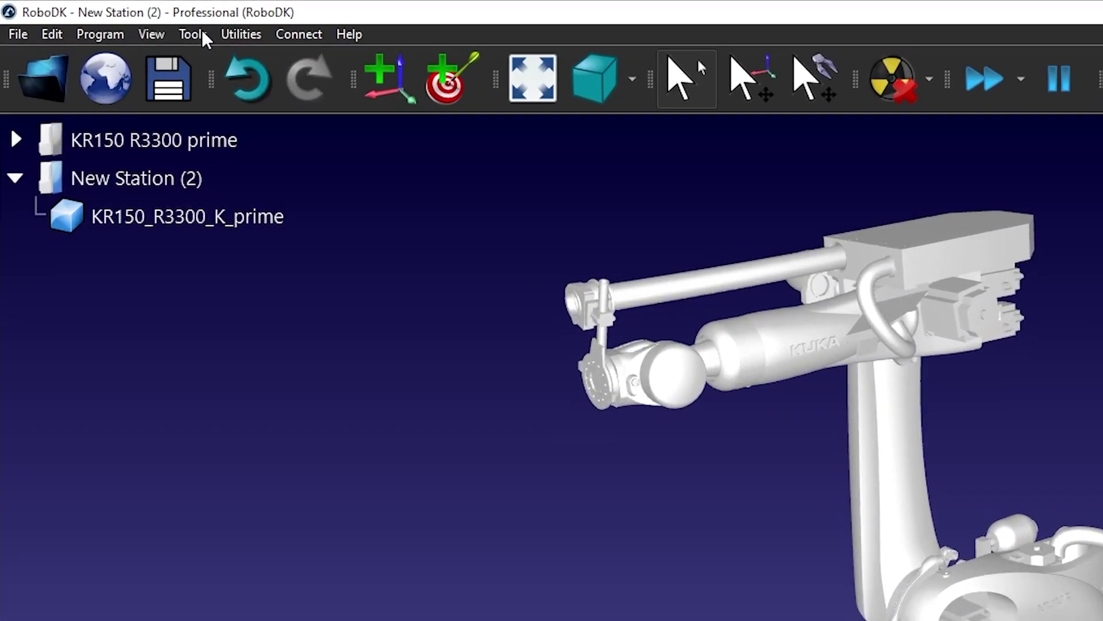
pyautogui.click(108, 18)
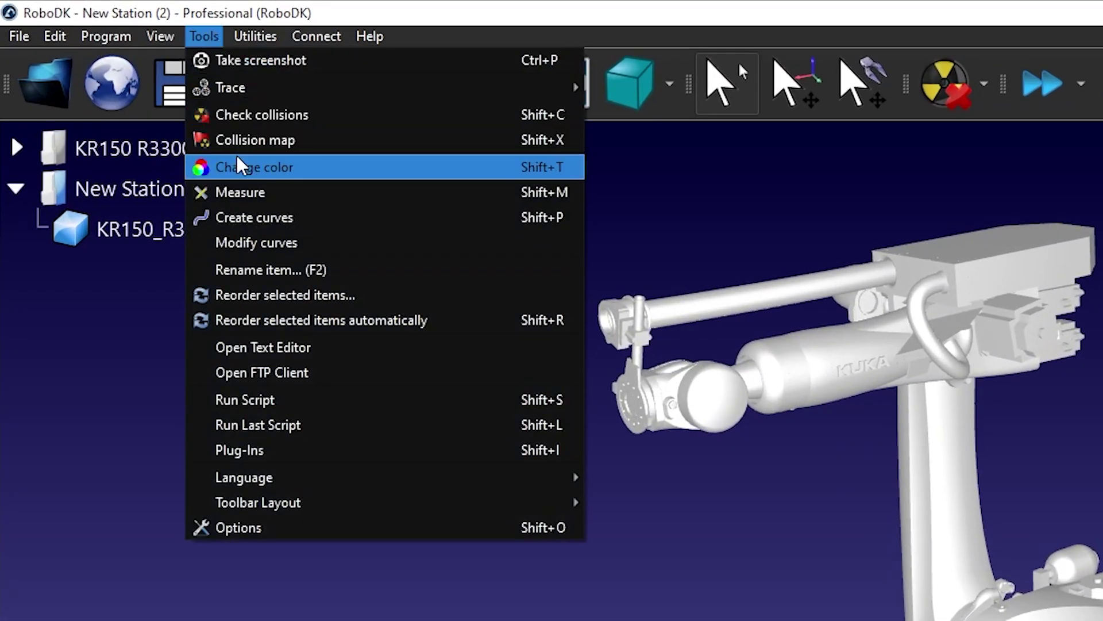
pyautogui.click(237, 167)
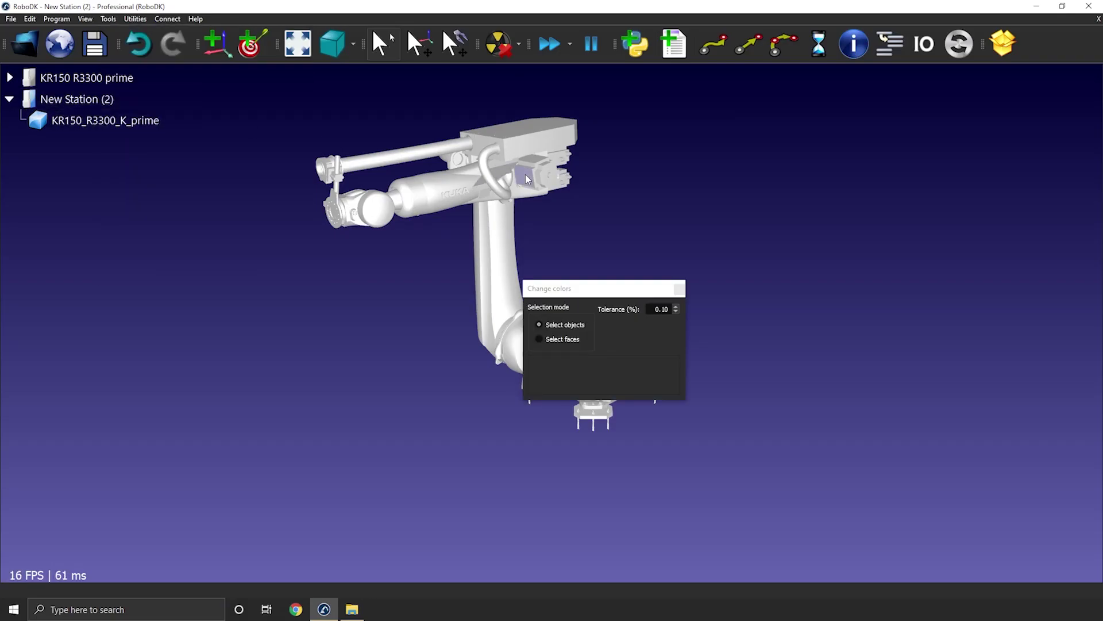
pyautogui.click(997, 334)
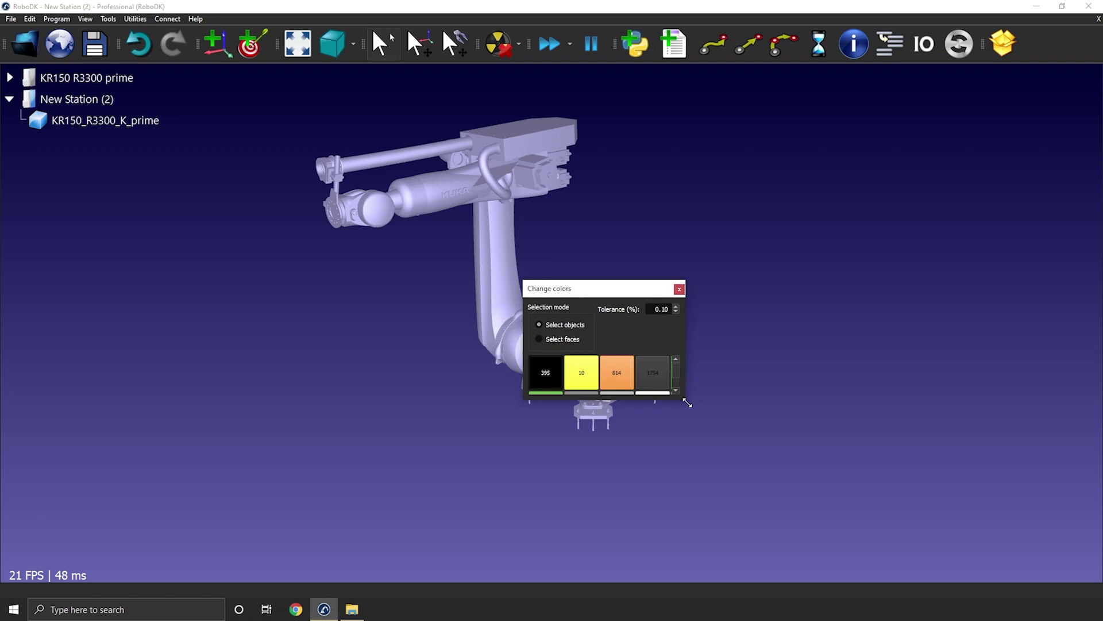
pyautogui.moveTo(688, 403); pyautogui.dragTo(762, 480)
pyautogui.rightClick(700, 410)
pyautogui.click(733, 527)
pyautogui.rightClick(658, 408)
pyautogui.click(702, 519)
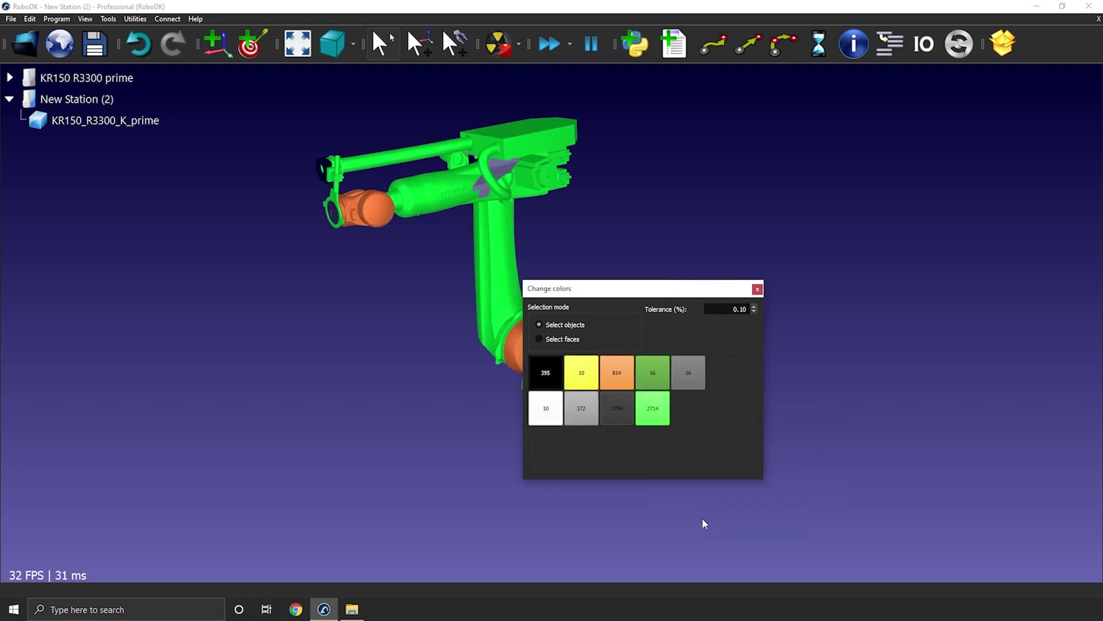
pyautogui.click(757, 289)
# Step: Split the KR150_R3300_K_prime object into separate parts and select individual parts
pyautogui.click(136, 122)
pyautogui.rightClick(237, 217)
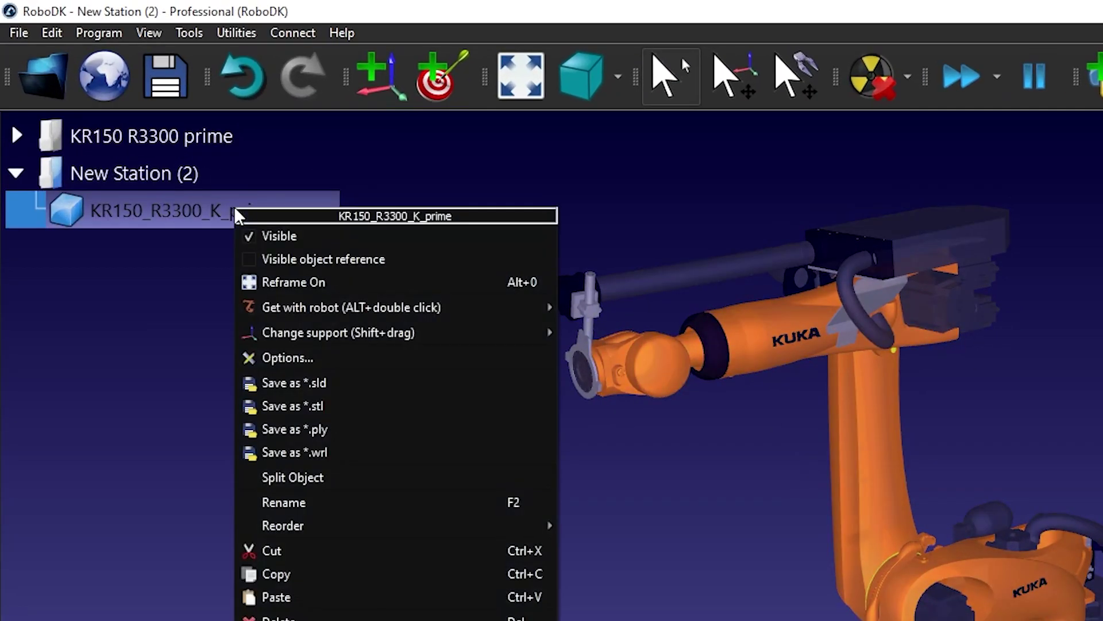
pyautogui.click(333, 478)
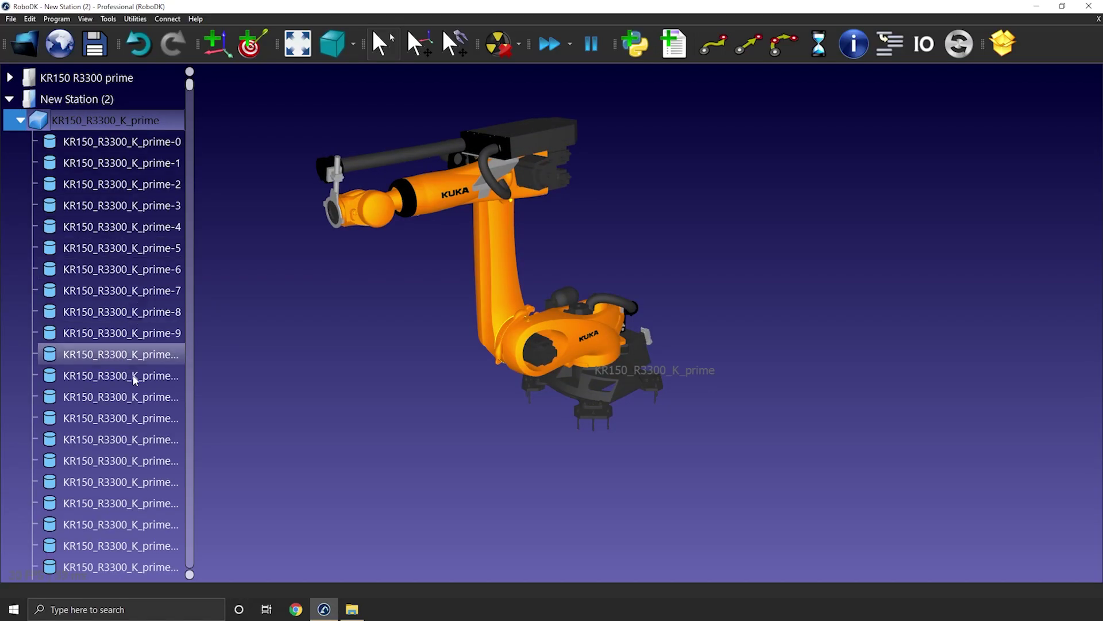
pyautogui.click(492, 251)
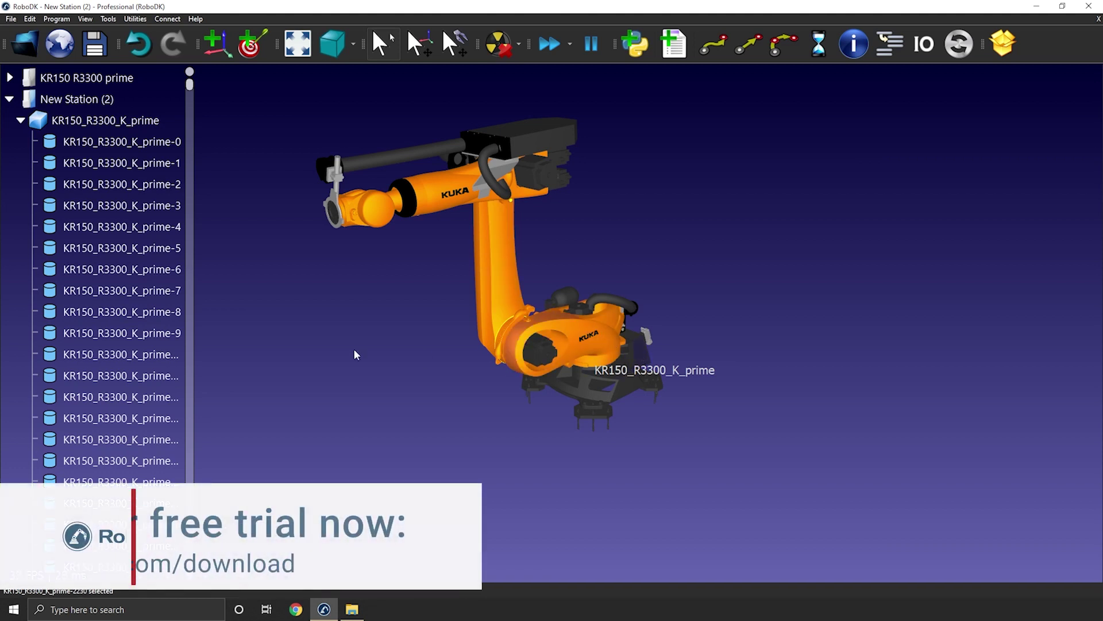
pyautogui.click(79, 180)
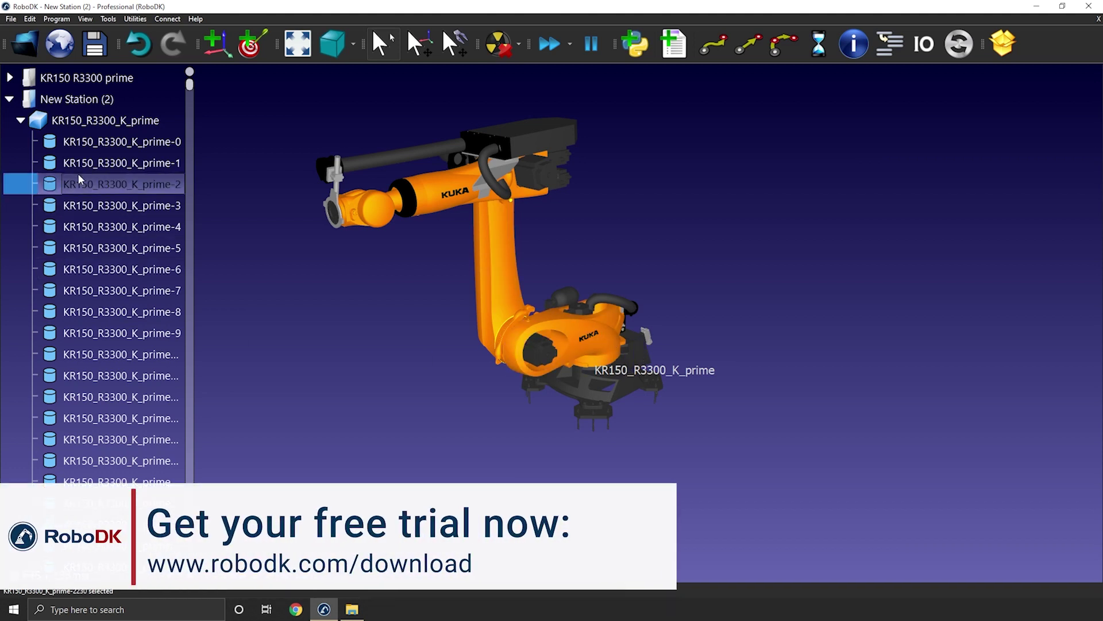
pyautogui.click(240, 104)
# Step: Save the station to the Desktop as KUKA.rdk
pyautogui.click(10, 19)
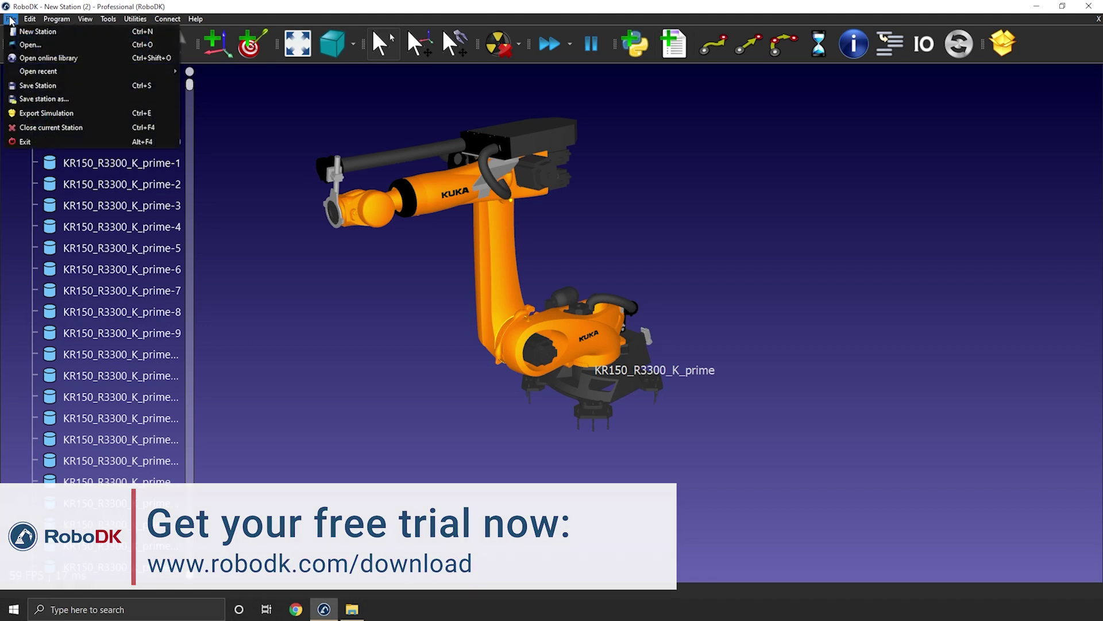
pyautogui.click(40, 97)
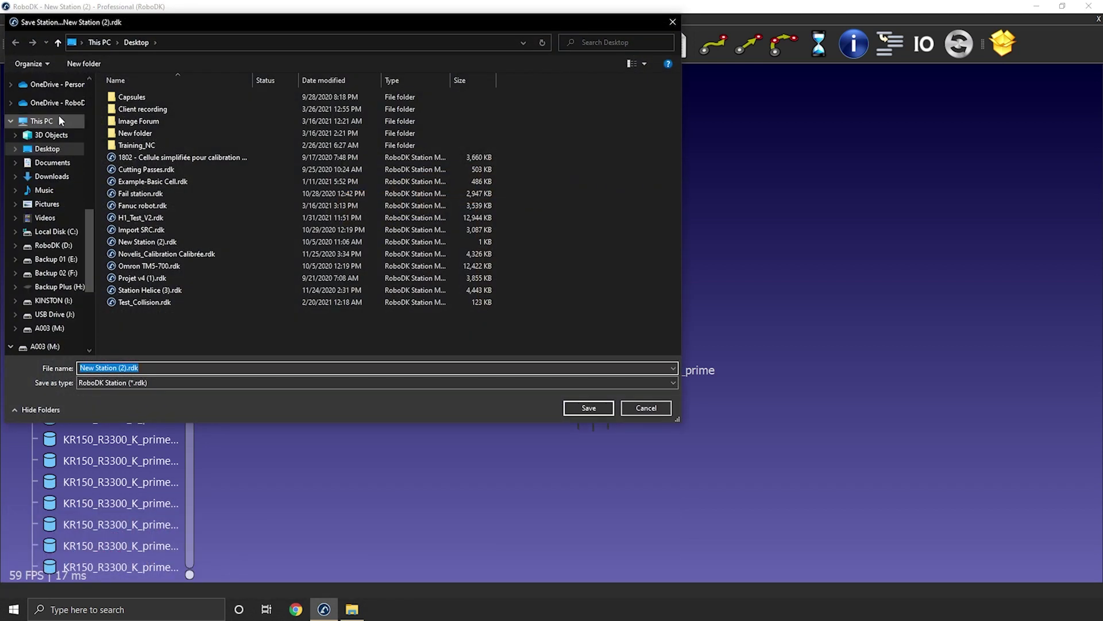
pyautogui.click(54, 151)
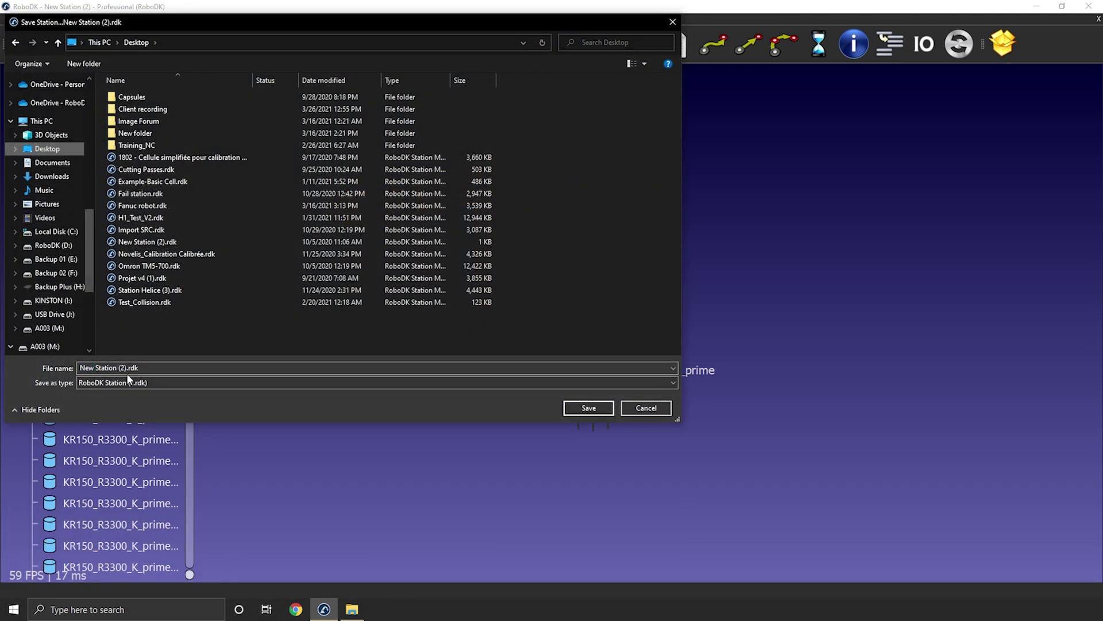
pyautogui.moveTo(147, 369); pyautogui.dragTo(79, 367)
pyautogui.write('KUKA')
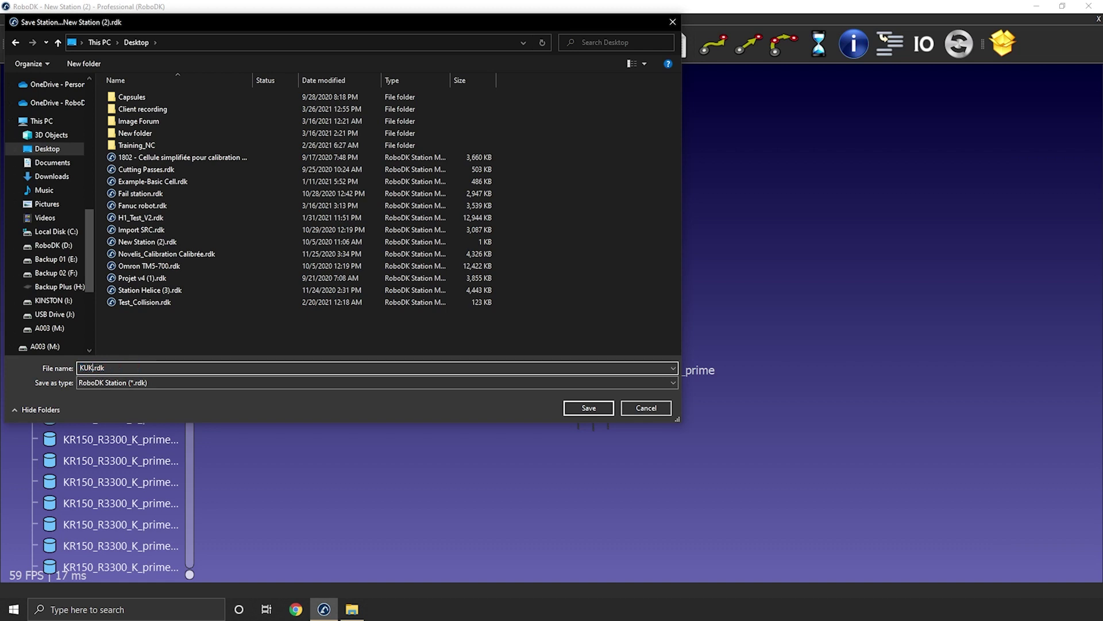
pyautogui.press('Return')
# Step: Select the faces of the mounting plate under the robot base's front foot and delete them
pyautogui.moveTo(487, 342); pyautogui.dragTo(596, 424)
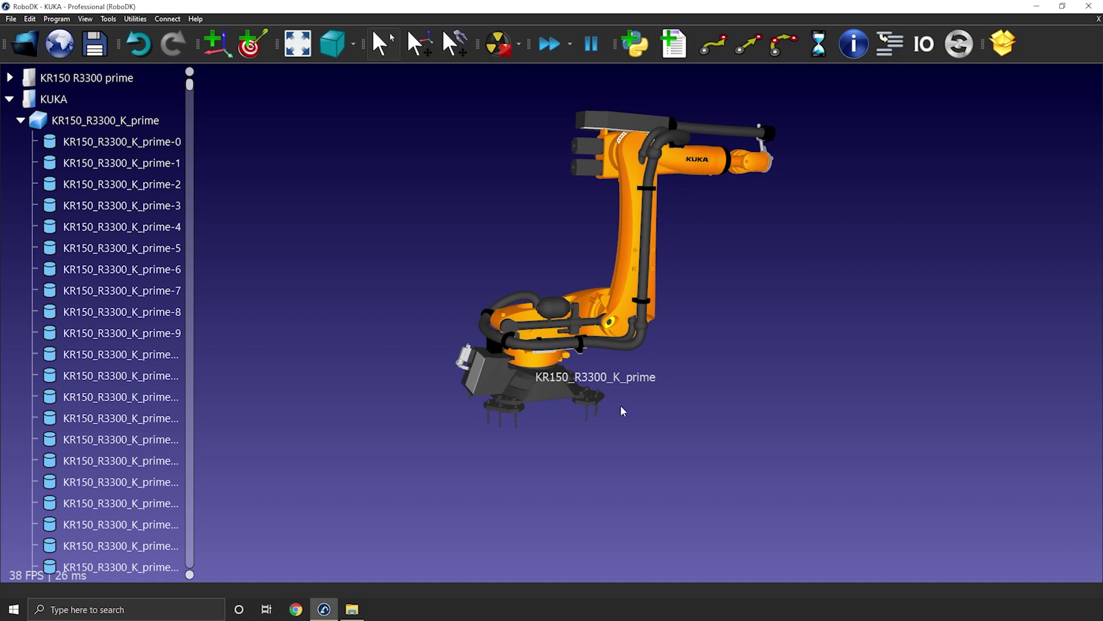
pyautogui.moveTo(621, 410); pyautogui.dragTo(562, 381)
pyautogui.scroll(10, 563, 382)
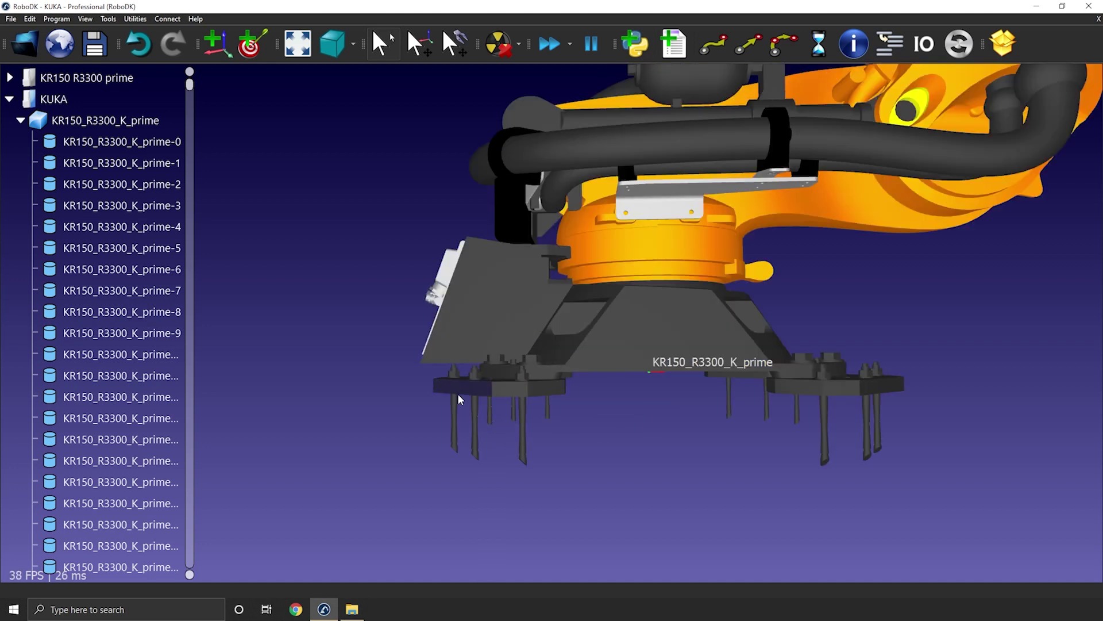
pyautogui.moveTo(451, 397)
pyautogui.mouseDown()
pyautogui.moveTo(527, 419)
pyautogui.moveTo(566, 530)
pyautogui.moveTo(469, 403)
pyautogui.mouseUp()
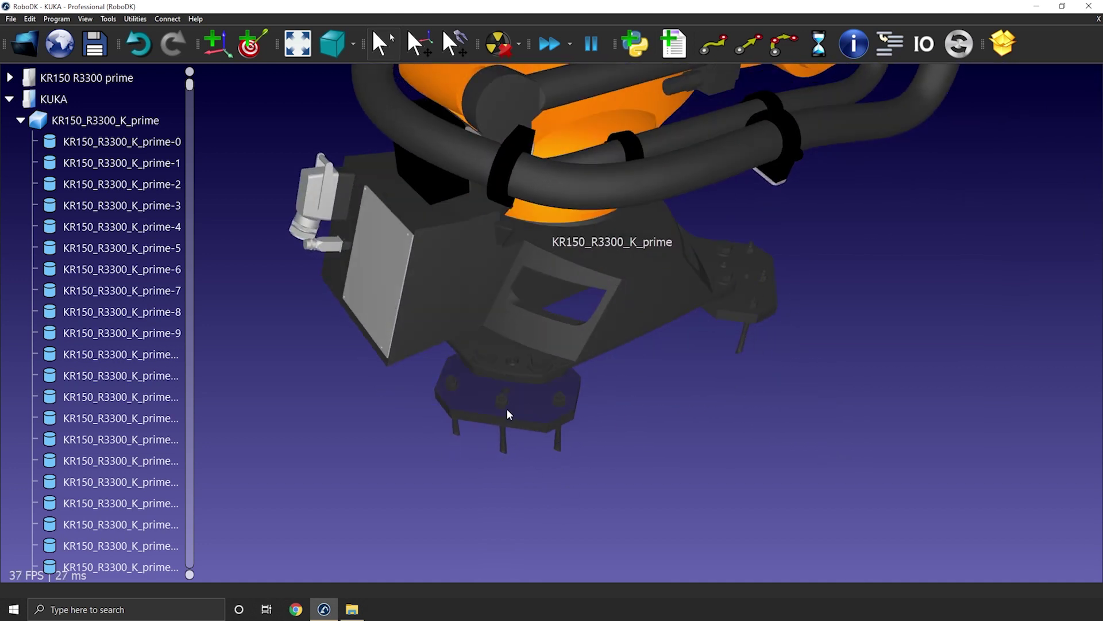
pyautogui.moveTo(515, 390)
pyautogui.mouseDown()
pyautogui.moveTo(742, 381)
pyautogui.moveTo(626, 425)
pyautogui.mouseUp()
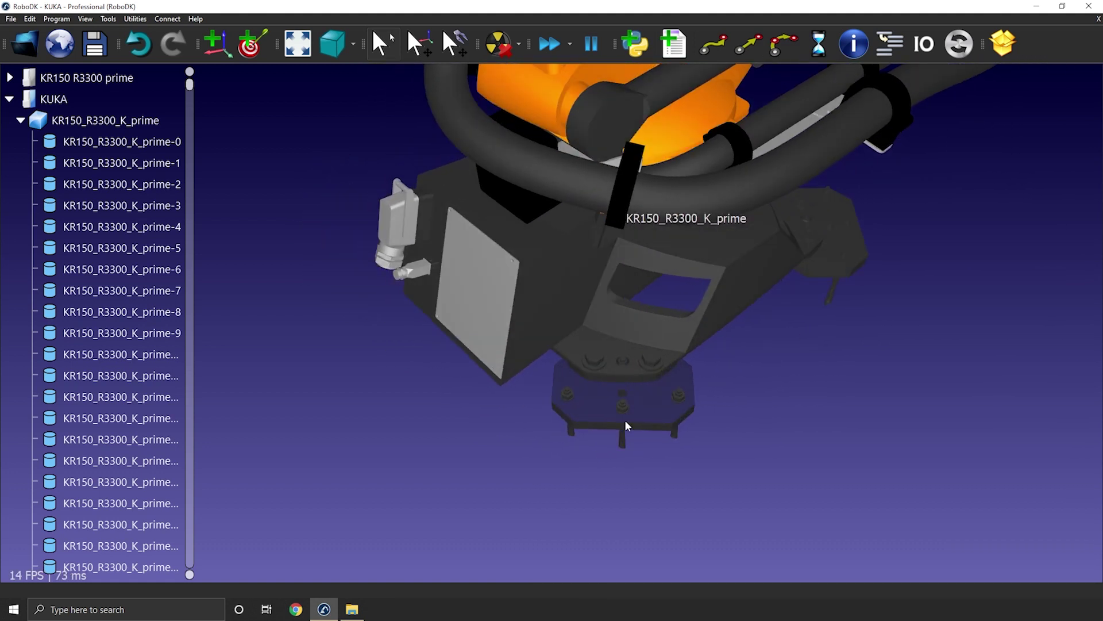
pyautogui.click(638, 417)
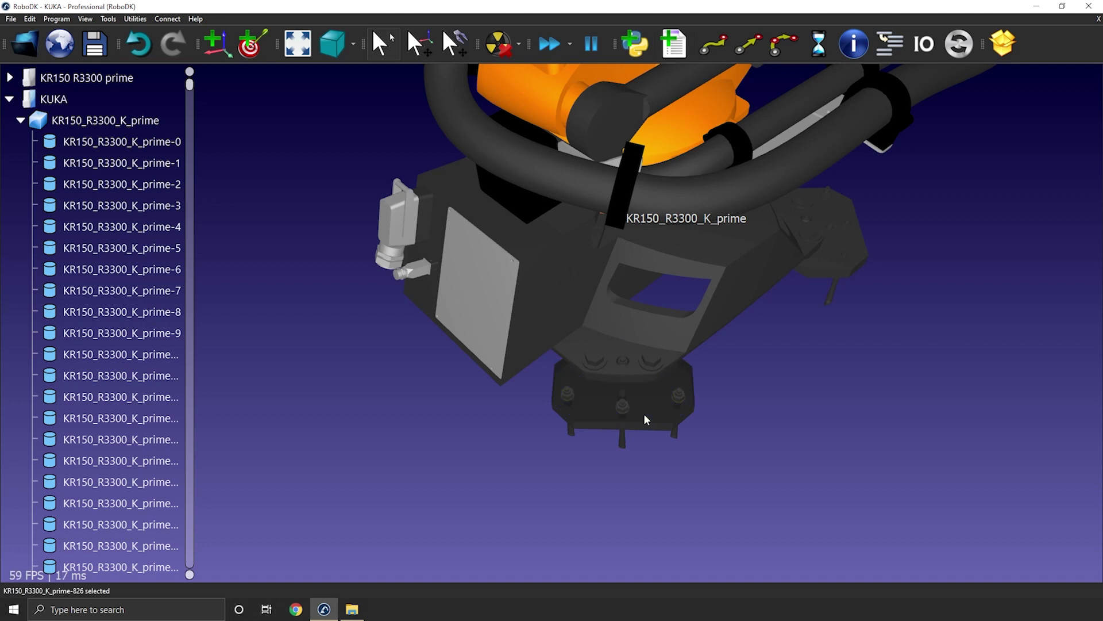
pyautogui.click(601, 425)
pyautogui.click(568, 420)
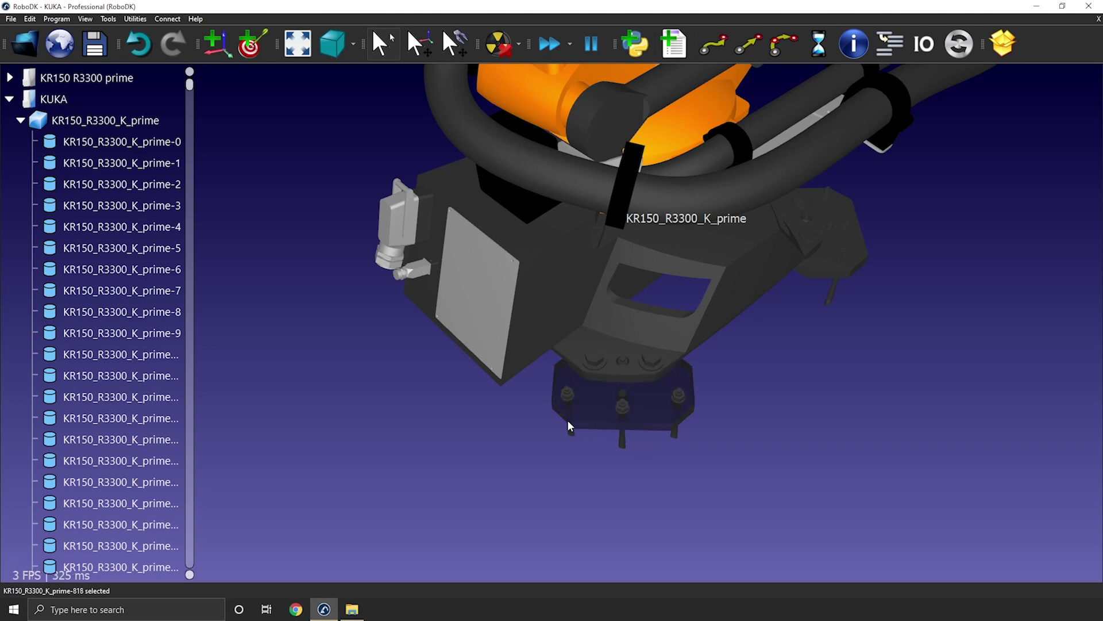
pyautogui.click(560, 365)
pyautogui.press('Delete')
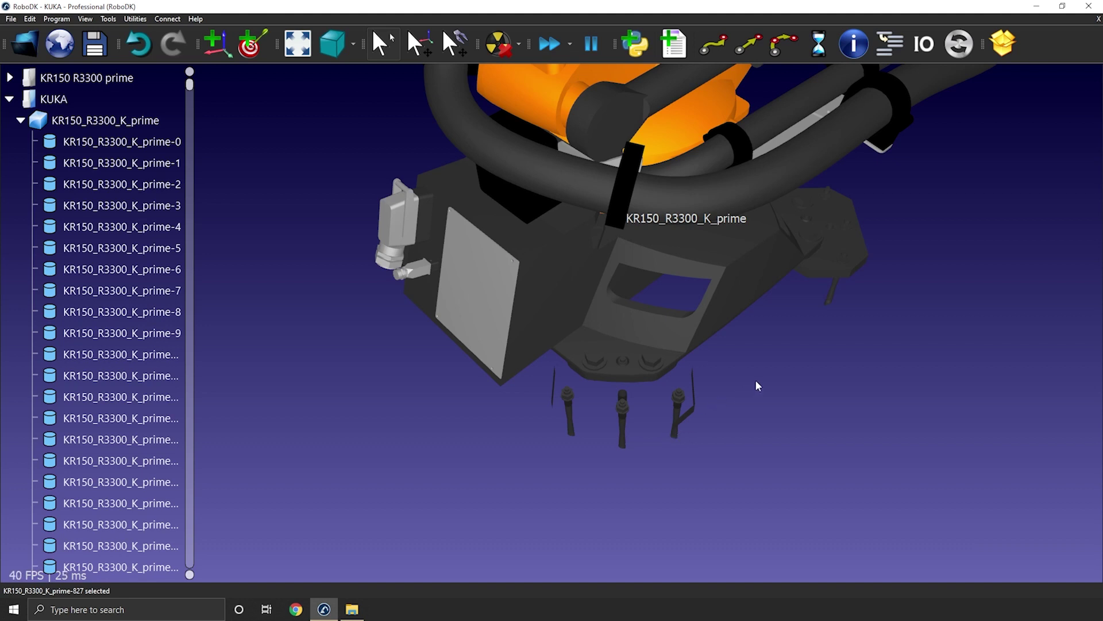
# Step: Delete the anchor bolts and leftover plate slivers below the base's front foot
pyautogui.moveTo(706, 422); pyautogui.dragTo(671, 437)
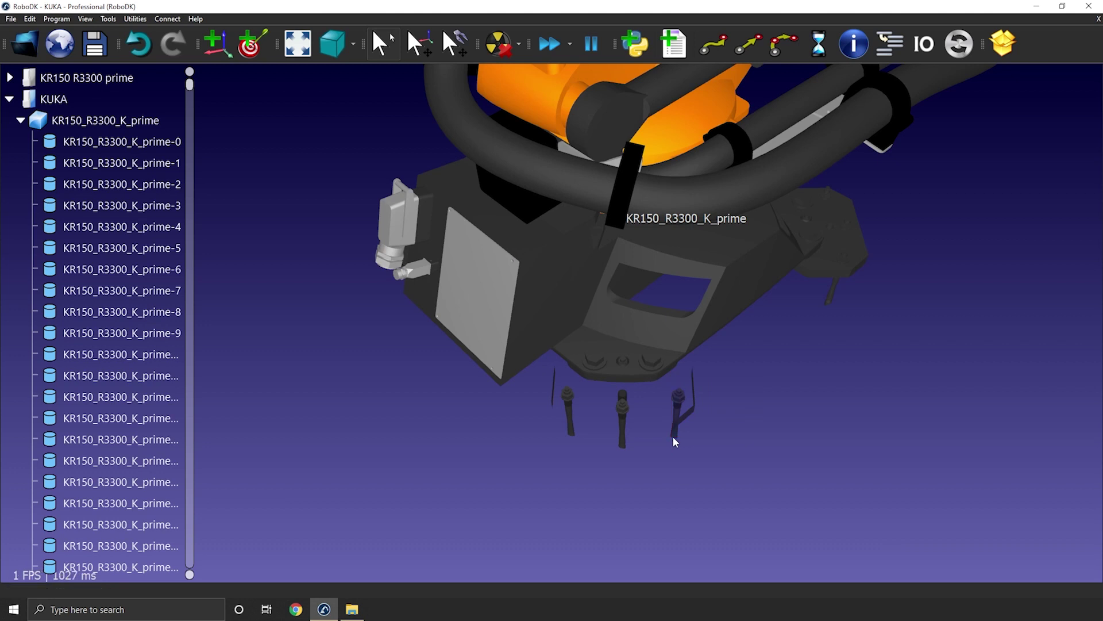
pyautogui.moveTo(733, 384); pyautogui.dragTo(678, 440)
pyautogui.moveTo(719, 396); pyautogui.dragTo(533, 493)
pyautogui.moveTo(713, 388); pyautogui.dragTo(537, 464)
pyautogui.press('Delete')
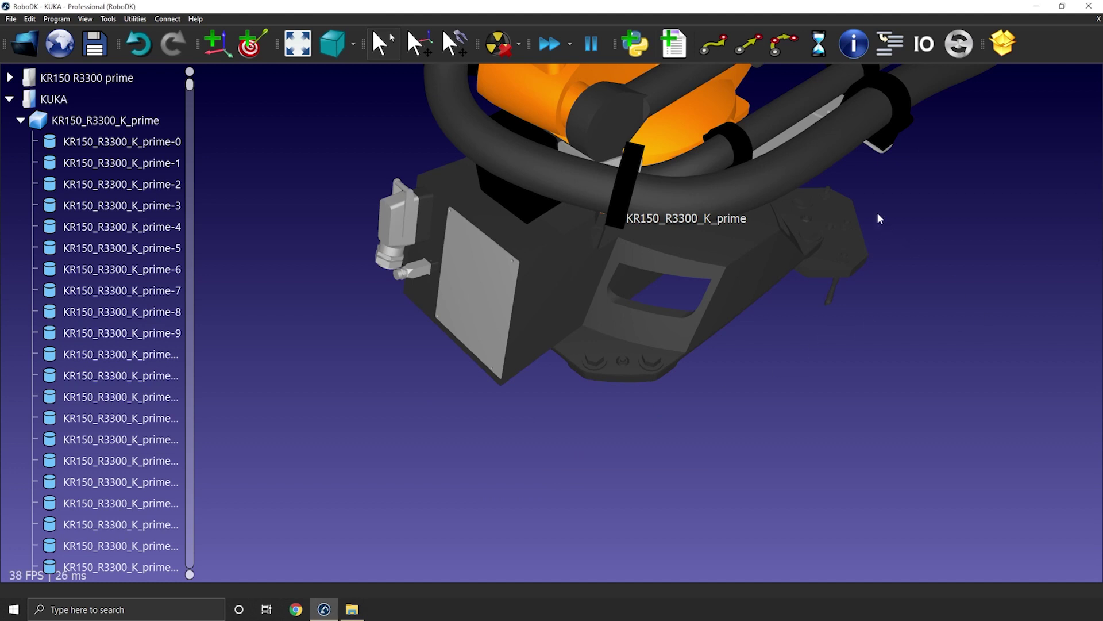
# Step: Delete the mounting plate and anchor bolt parts at the base's far foot
pyautogui.moveTo(823, 184)
pyautogui.mouseDown()
pyautogui.moveTo(874, 216)
pyautogui.moveTo(948, 328)
pyautogui.mouseUp()
pyautogui.moveTo(813, 183); pyautogui.dragTo(924, 344)
pyautogui.moveTo(844, 307); pyautogui.dragTo(773, 296, button='middle')
pyautogui.moveTo(744, 386); pyautogui.dragTo(744, 388)
pyautogui.press('Delete')
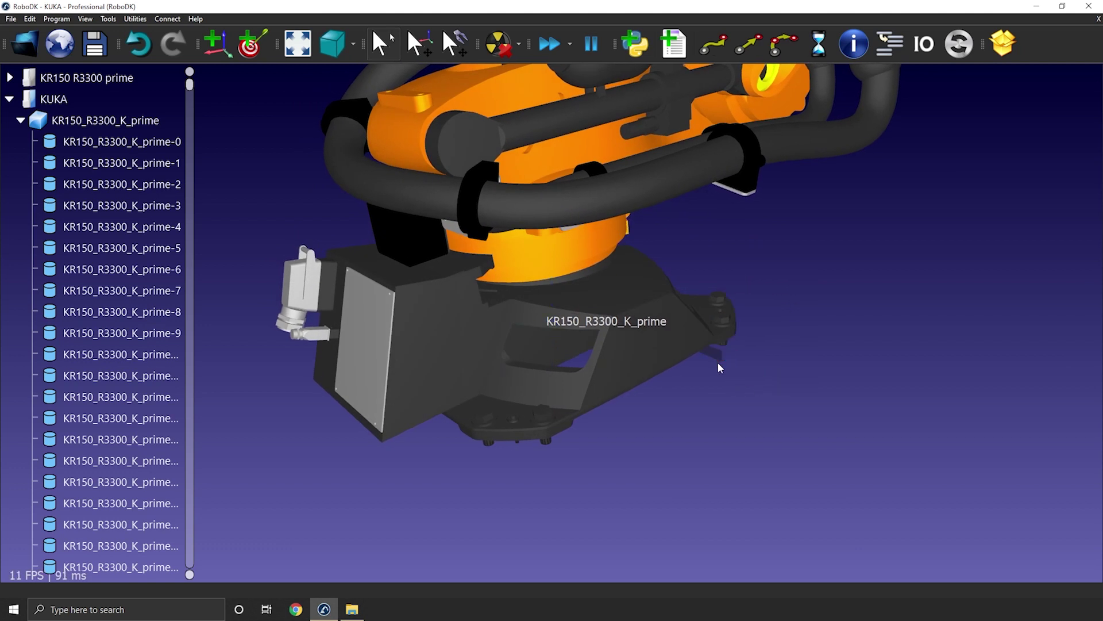
# Step: Delete the remaining anchor bolts and plate pieces hanging below the underside of the base
pyautogui.moveTo(717, 375); pyautogui.dragTo(446, 478, button='middle')
pyautogui.press('Delete')
pyautogui.moveTo(546, 398); pyautogui.dragTo(407, 474)
pyautogui.press('Delete')
pyautogui.scroll(5, 499, 388)
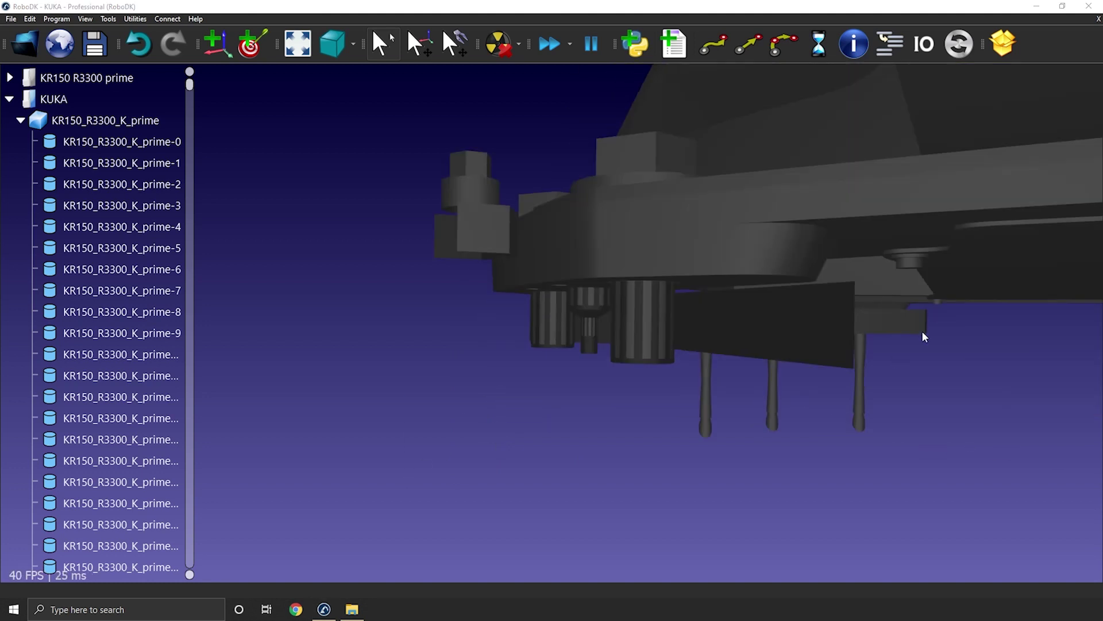
pyautogui.moveTo(947, 330); pyautogui.dragTo(451, 490)
pyautogui.press('Delete')
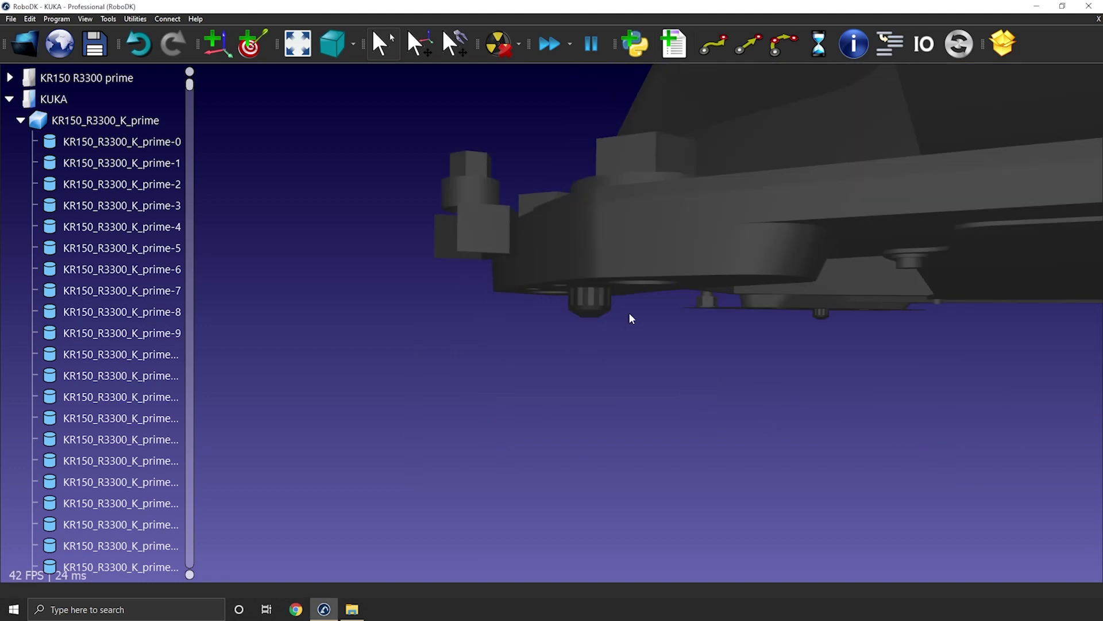
# Step: Delete the leftover pin under the foot and the small bolt block at the foot's outer edge
pyautogui.click(592, 300)
pyautogui.press('Delete')
pyautogui.moveTo(431, 196); pyautogui.dragTo(412, 290)
pyautogui.press('Delete')
# Step: Delete the leftover plate and anchor bolt part hanging below the base's foot
pyautogui.moveTo(412, 289); pyautogui.dragTo(639, 346, button='right')
pyautogui.scroll(-6, 446, 312)
pyautogui.scroll(5, 640, 346)
pyautogui.moveTo(642, 350); pyautogui.dragTo(421, 430, button='middle')
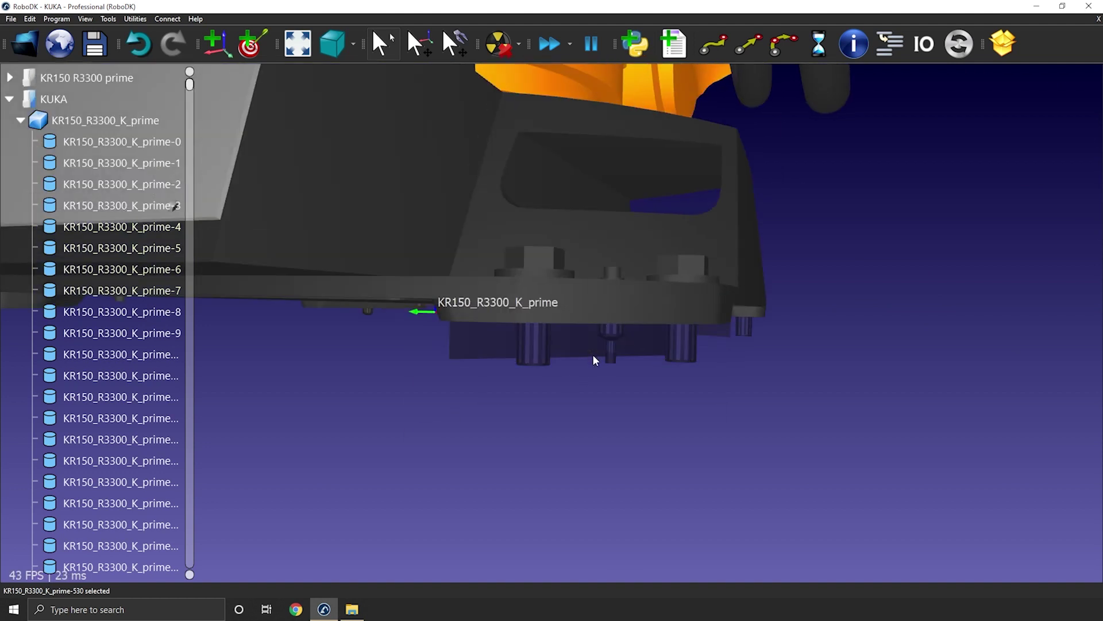
pyautogui.press('Delete')
# Step: Delete the remaining bolt pieces protruding under the outer edge of the same foot
pyautogui.moveTo(586, 360); pyautogui.dragTo(770, 316, button='right')
pyautogui.scroll(4, 770, 316)
pyautogui.moveTo(774, 328); pyautogui.dragTo(682, 351)
pyautogui.press('Delete')
# Step: Delete the ribbed pin sticking out beneath the base's foot between the two small bolts
pyautogui.scroll(-5, 681, 351)
pyautogui.moveTo(682, 351); pyautogui.dragTo(405, 269, button='right')
pyautogui.scroll(6, 510, 286)
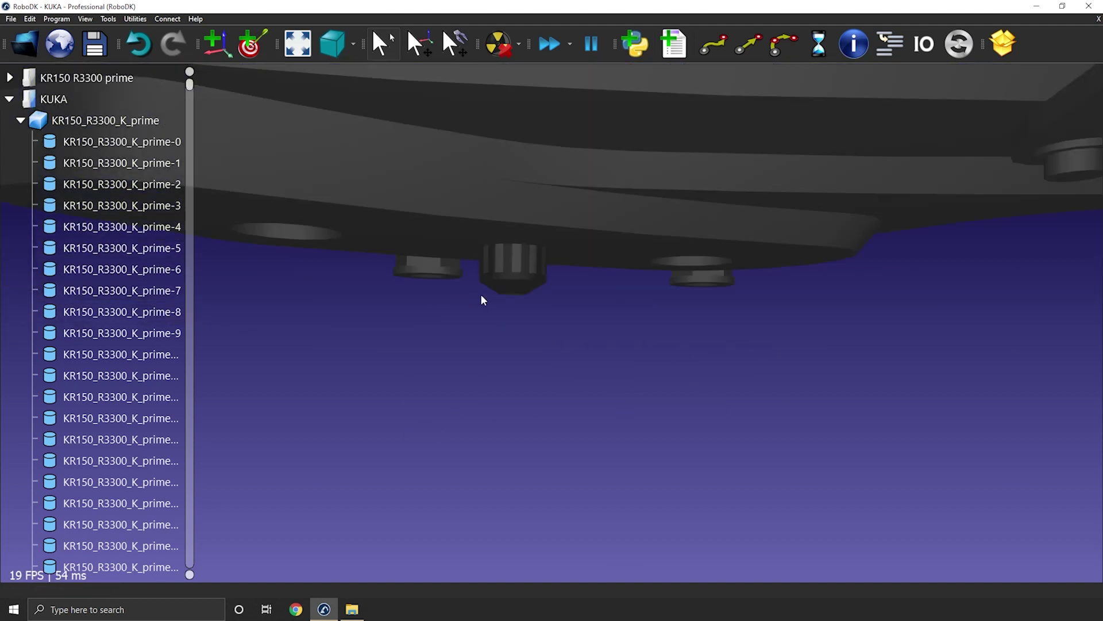
pyautogui.click(511, 288)
pyautogui.press('Delete')
# Step: Box-select the base parts on the connector side of the robot and merge them into one part
pyautogui.scroll(-6, 569, 282)
pyautogui.moveTo(569, 281); pyautogui.dragTo(639, 314, button='right')
pyautogui.scroll(3, 639, 314)
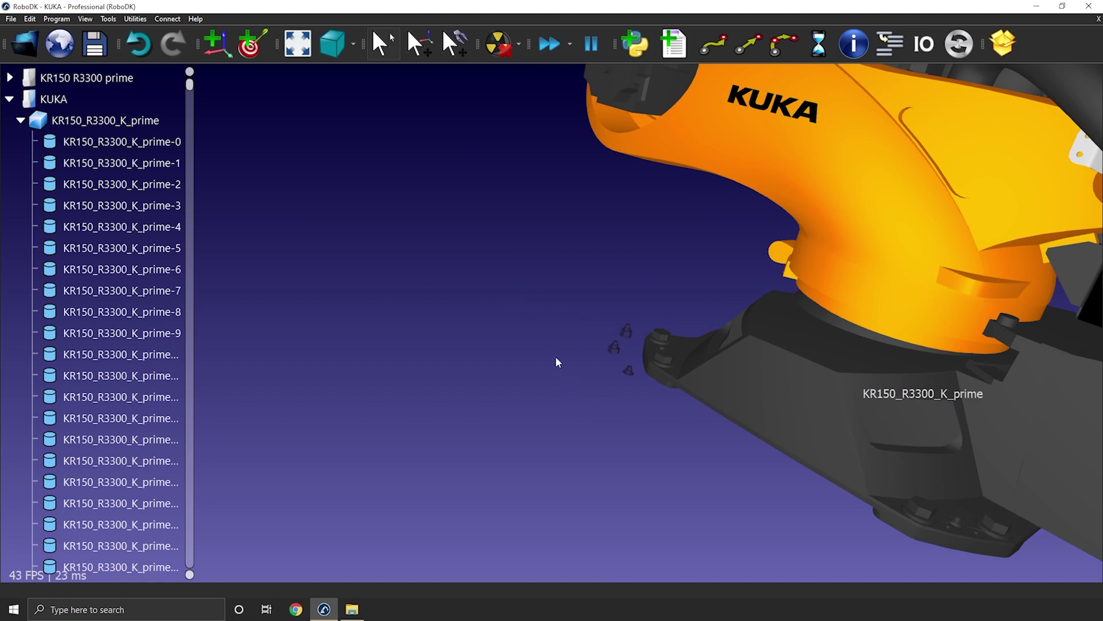
pyautogui.scroll(-5, 553, 354)
pyautogui.moveTo(554, 355)
pyautogui.mouseDown(button='right')
pyautogui.moveTo(785, 441)
pyautogui.moveTo(667, 351)
pyautogui.moveTo(519, 378)
pyautogui.moveTo(558, 367)
pyautogui.mouseUp(button='right')
pyautogui.scroll(-3, 560, 372)
pyautogui.moveTo(582, 434); pyautogui.dragTo(606, 394, button='middle')
pyautogui.moveTo(605, 389); pyautogui.dragTo(581, 393, button='right')
pyautogui.scroll(3, 517, 409)
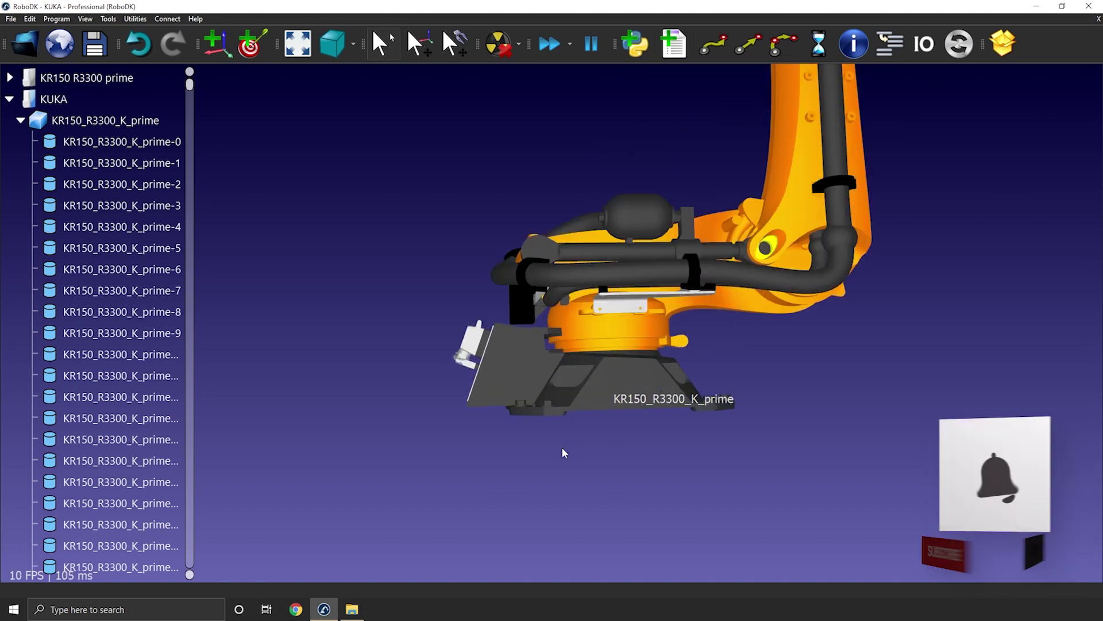
pyautogui.moveTo(563, 450); pyautogui.dragTo(427, 359)
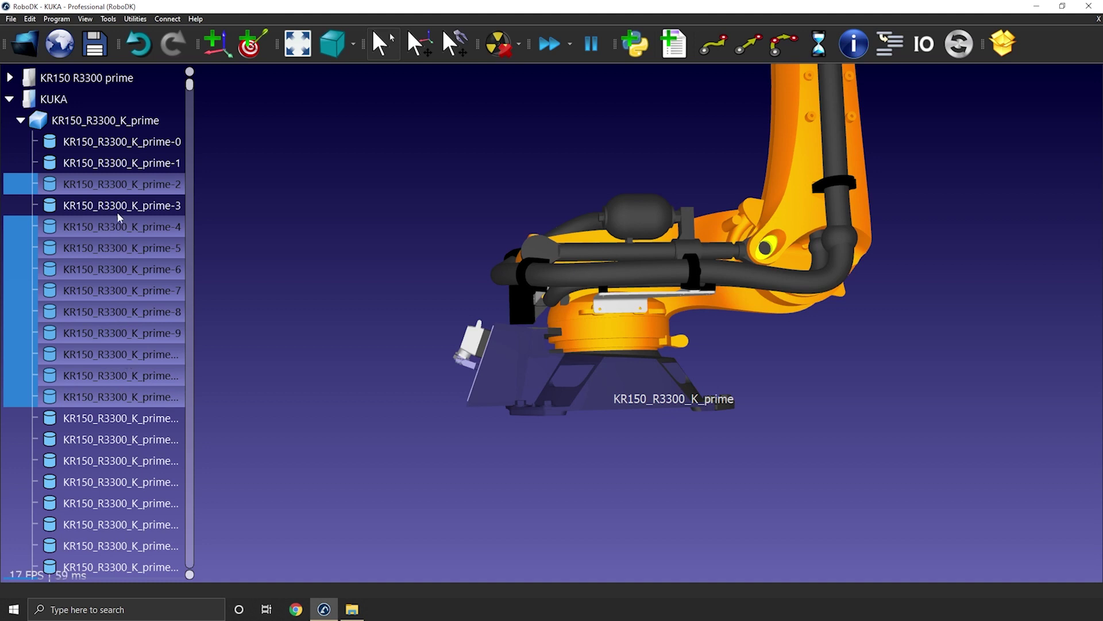
pyautogui.rightClick(127, 191)
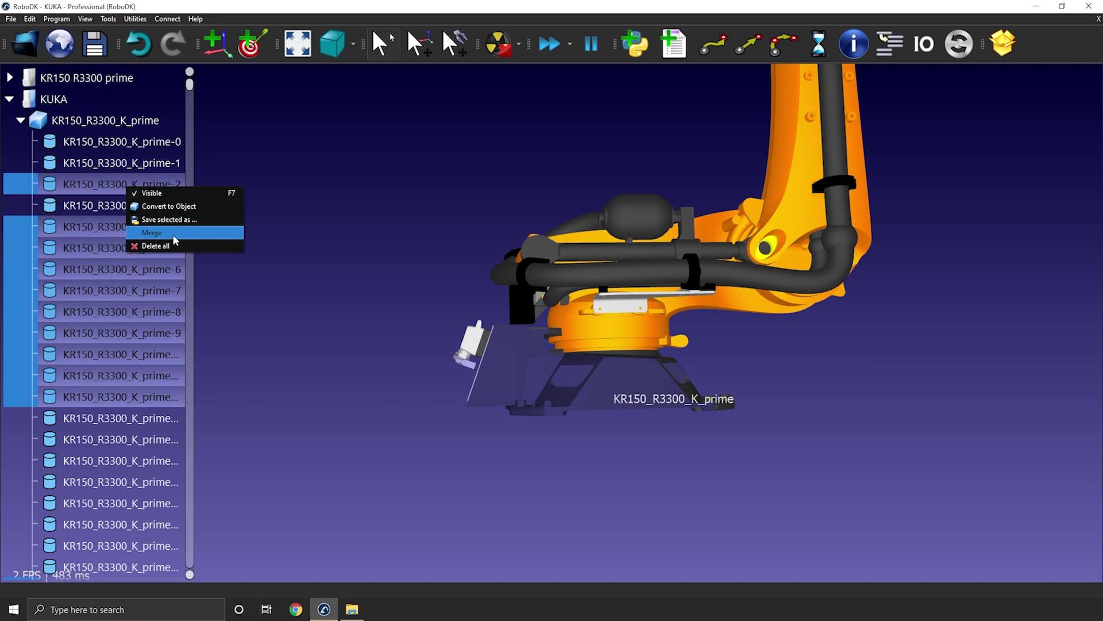
pyautogui.click(174, 233)
# Step: Hide the merged base part to expose the base geometry that is still separate
pyautogui.click(140, 185)
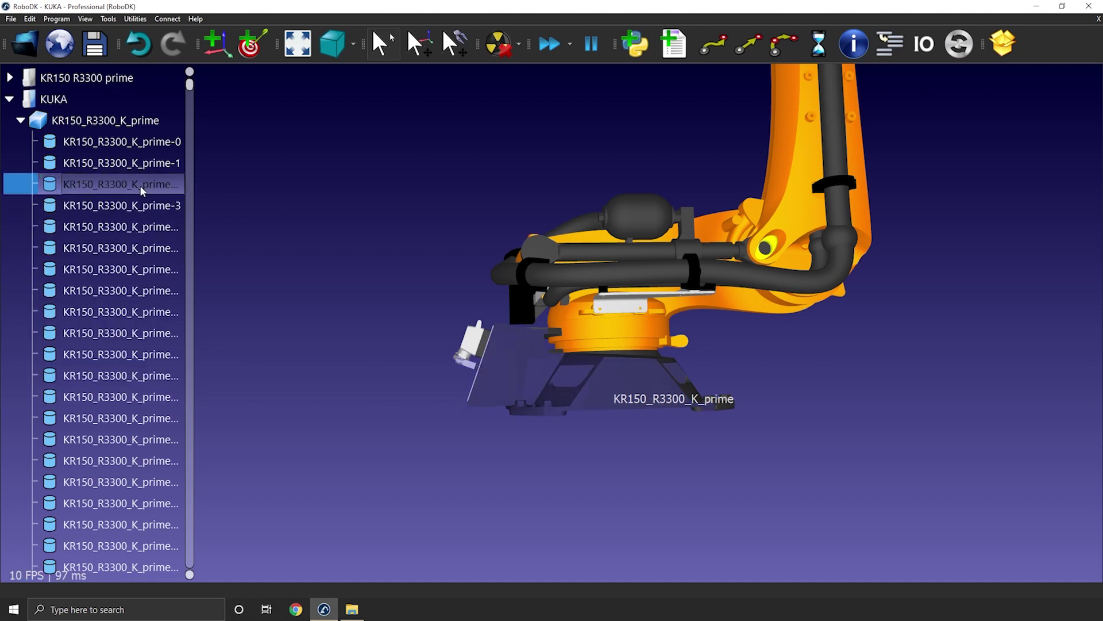
pyautogui.rightClick(140, 185)
pyautogui.click(167, 201)
pyautogui.click(438, 354)
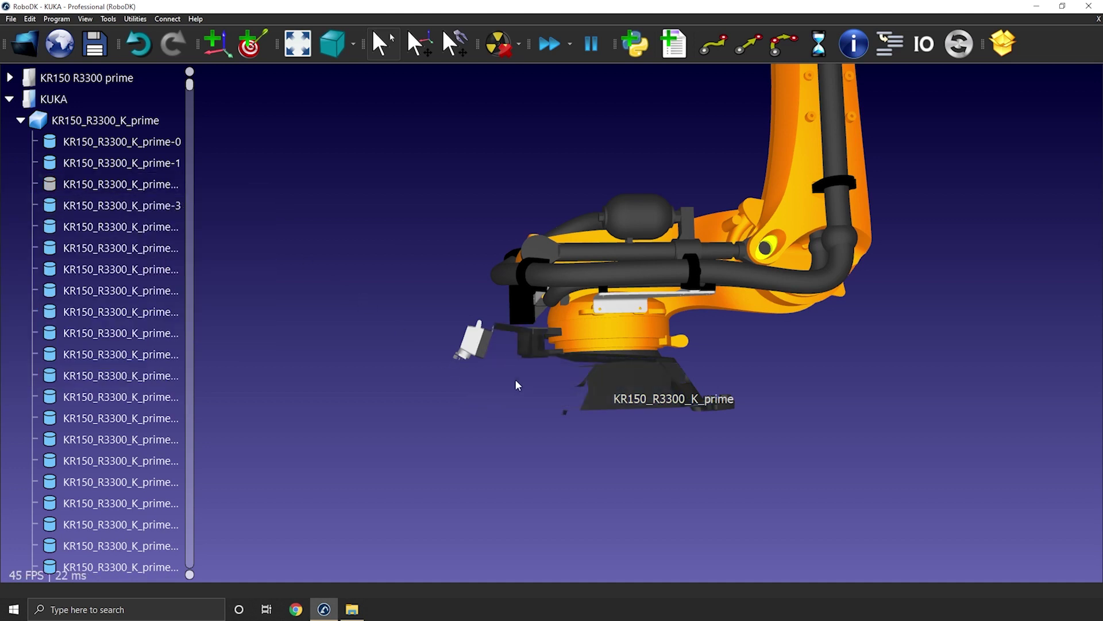
pyautogui.moveTo(516, 384)
pyautogui.mouseDown()
pyautogui.moveTo(693, 390)
pyautogui.moveTo(495, 377)
pyautogui.moveTo(516, 399)
pyautogui.mouseUp()
pyautogui.scroll(1, 543, 361)
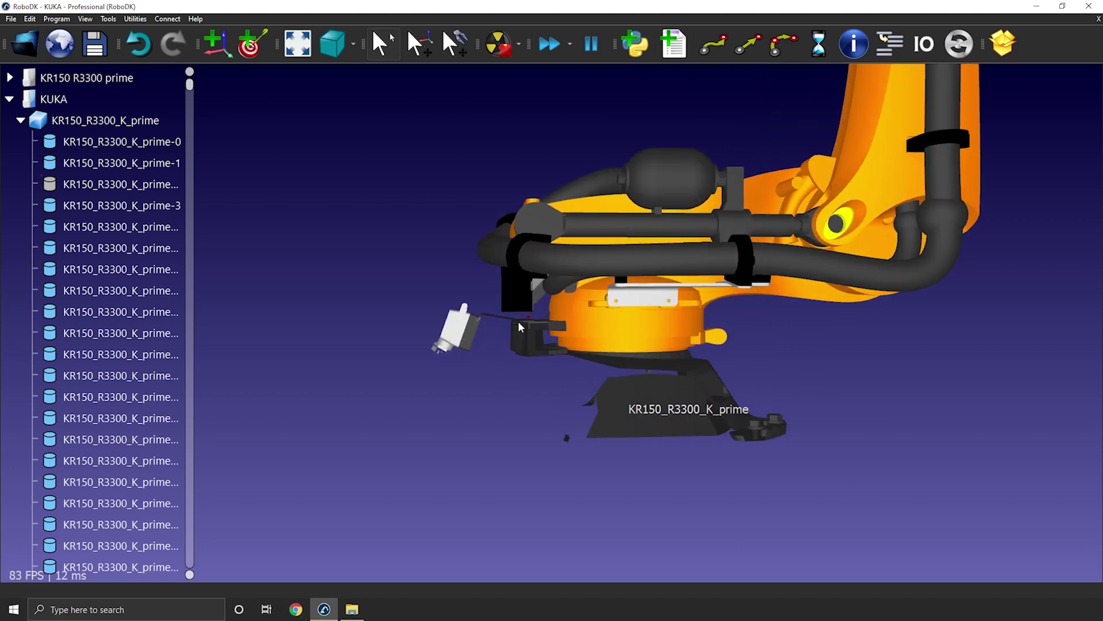
pyautogui.moveTo(407, 388); pyautogui.dragTo(407, 388)
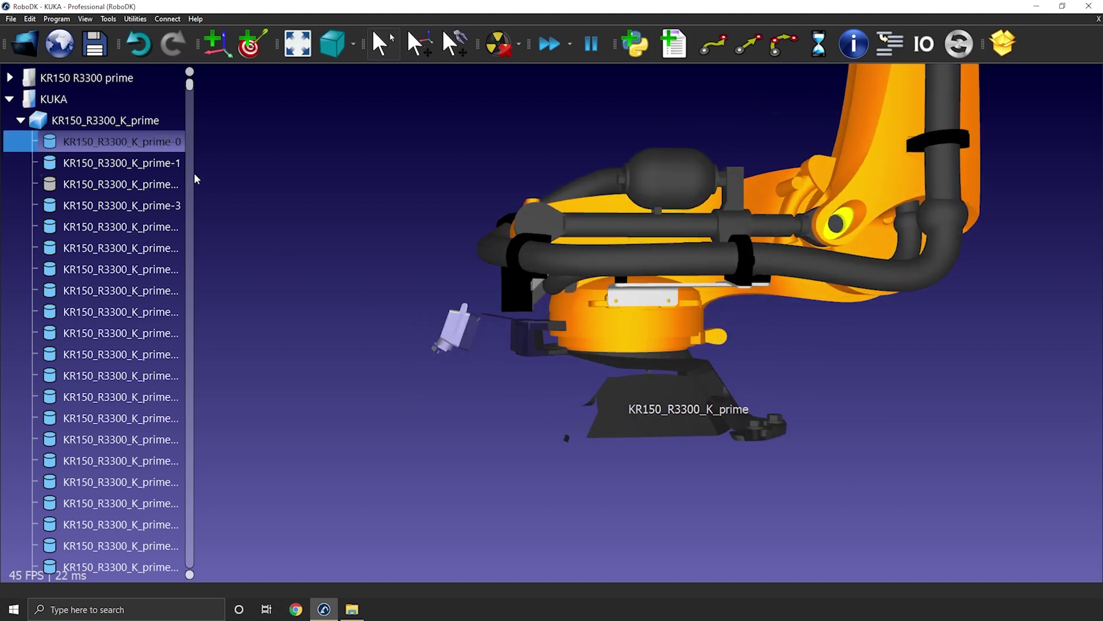
pyautogui.click(223, 170)
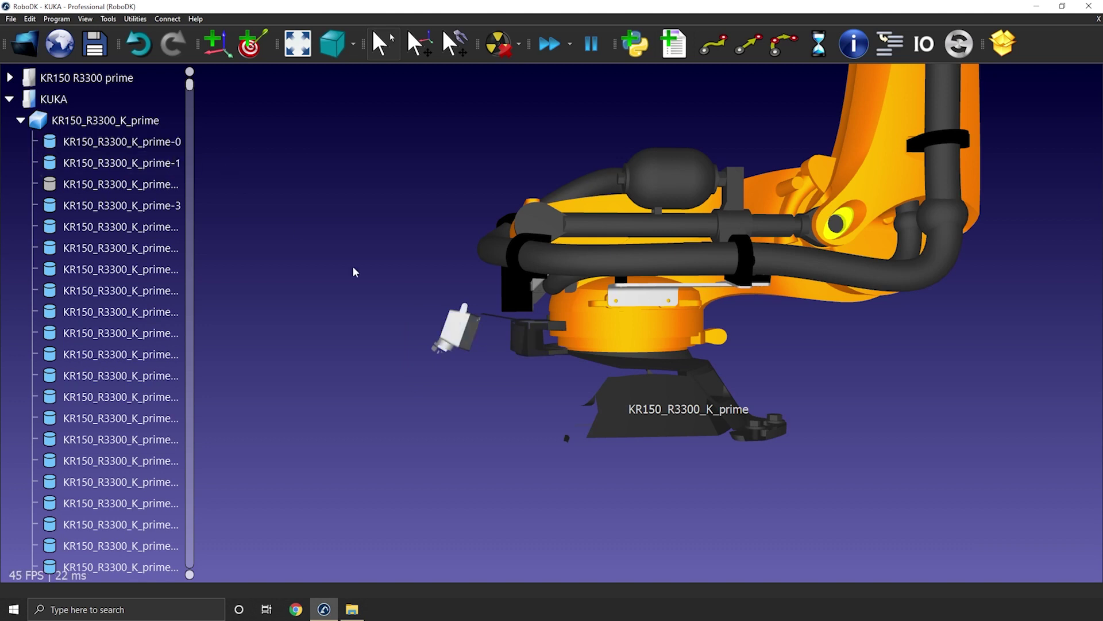
# Step: Locate the orange rotating column part above the base in the station tree
pyautogui.moveTo(353, 266); pyautogui.dragTo(437, 264)
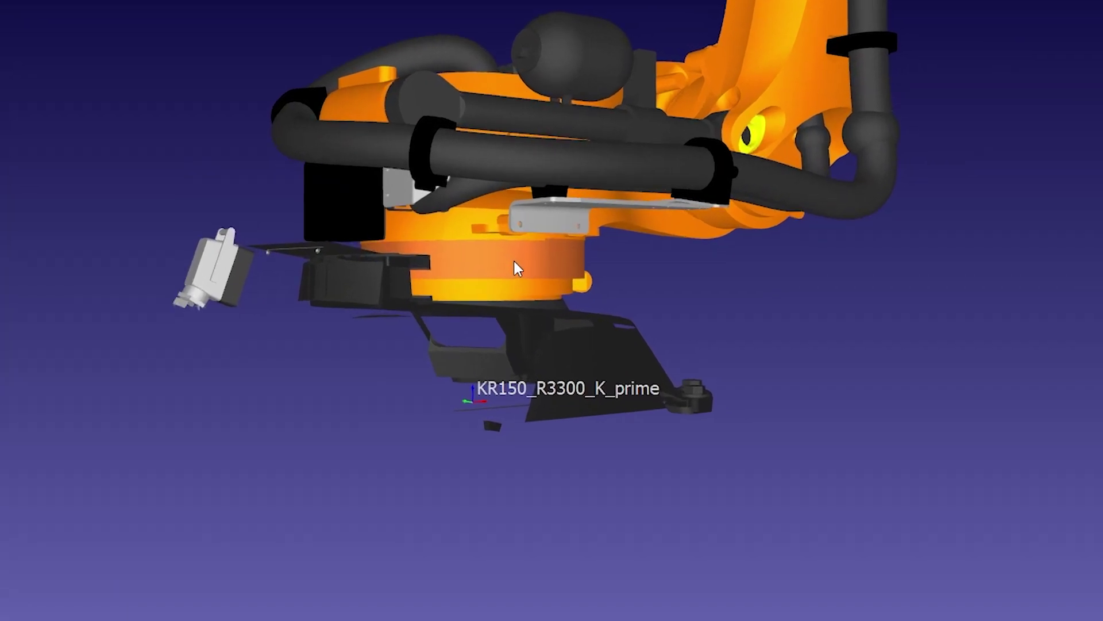
pyautogui.rightClick(614, 326)
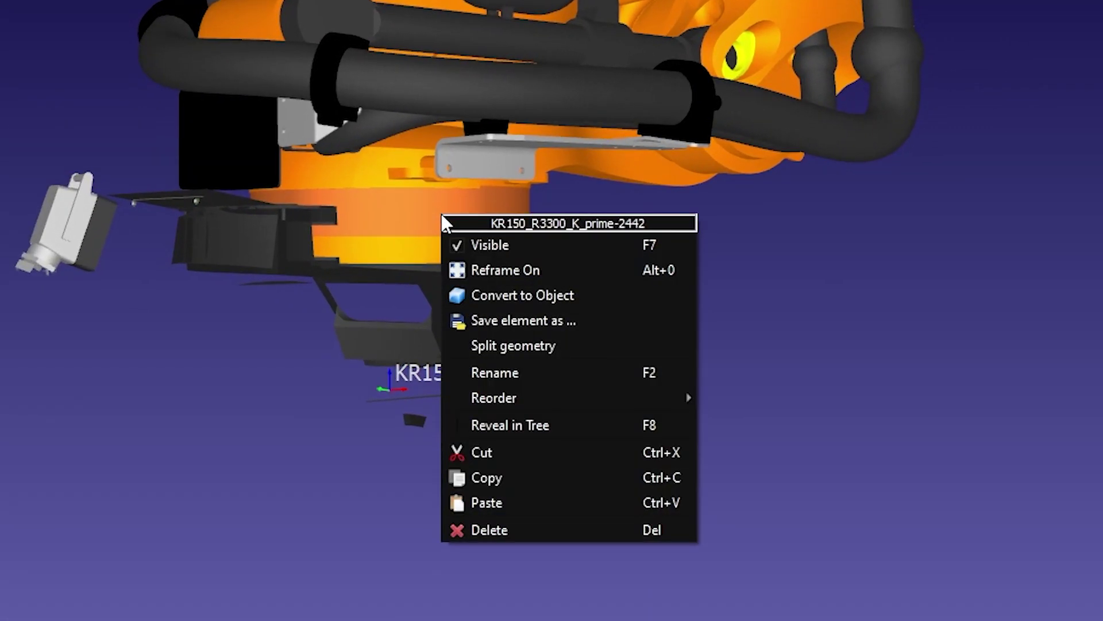
pyautogui.click(525, 430)
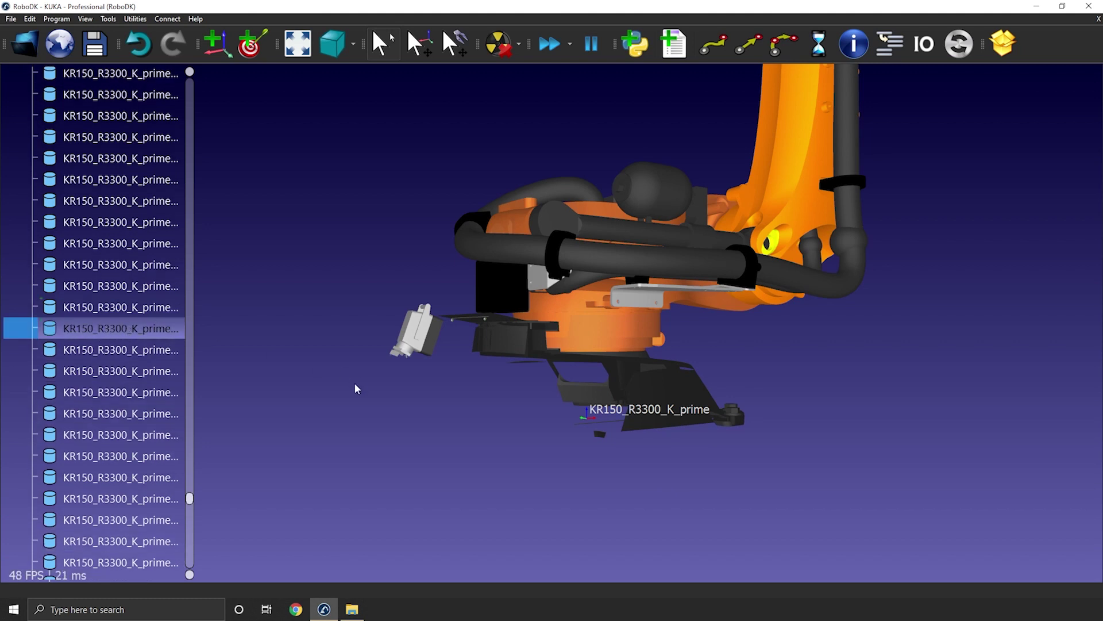
pyautogui.moveTo(355, 388); pyautogui.dragTo(390, 404)
# Step: Select the dark base pieces around the far foot, exclude the parent KR150_R3300_K_prime object, and merge them into one part
pyautogui.moveTo(750, 400); pyautogui.dragTo(478, 487)
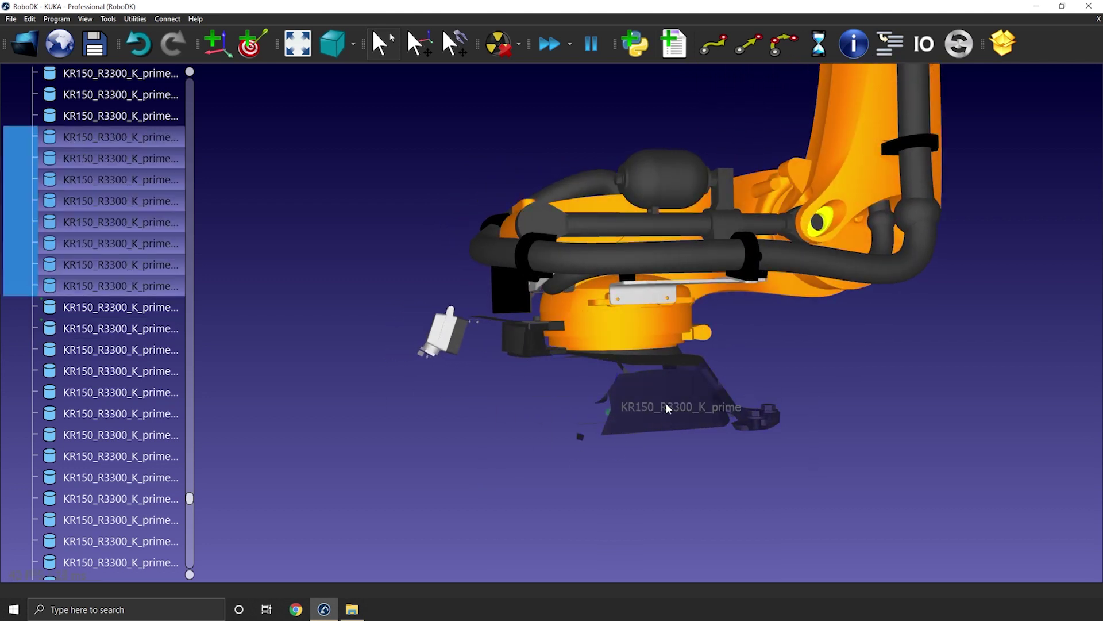
pyautogui.rightClick(654, 391)
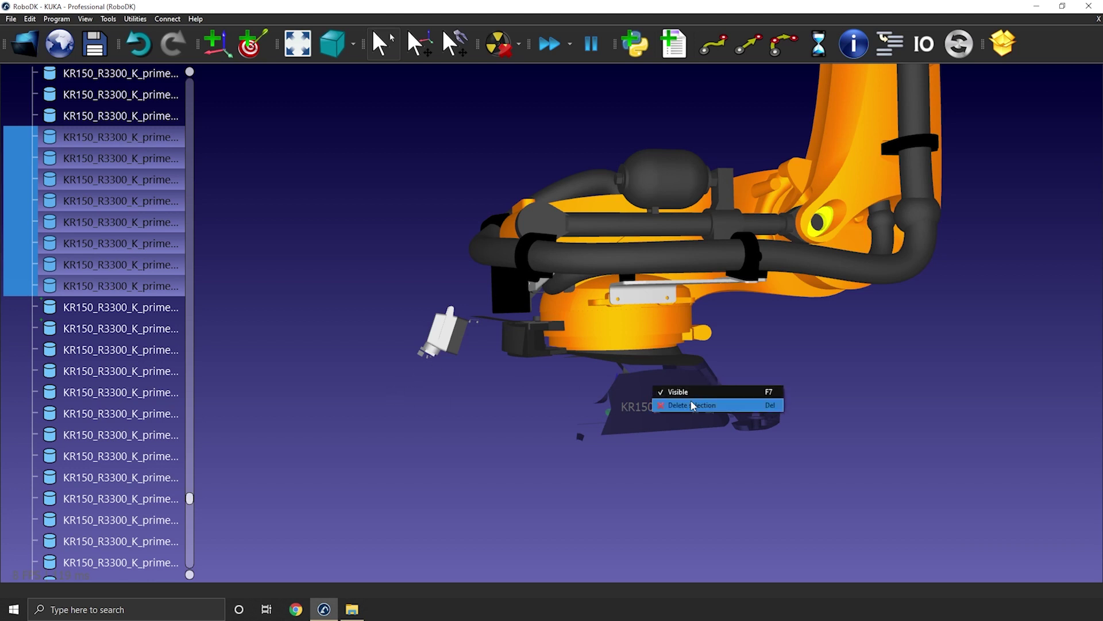
pyautogui.rightClick(133, 221)
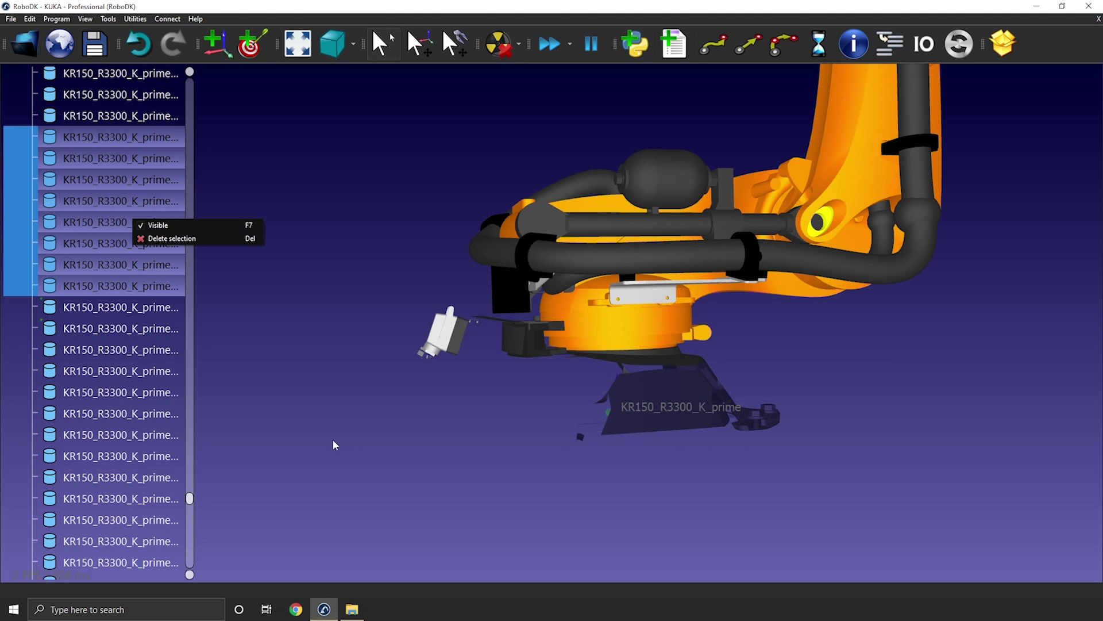
pyautogui.click(190, 501)
pyautogui.moveTo(190, 480); pyautogui.dragTo(190, 83)
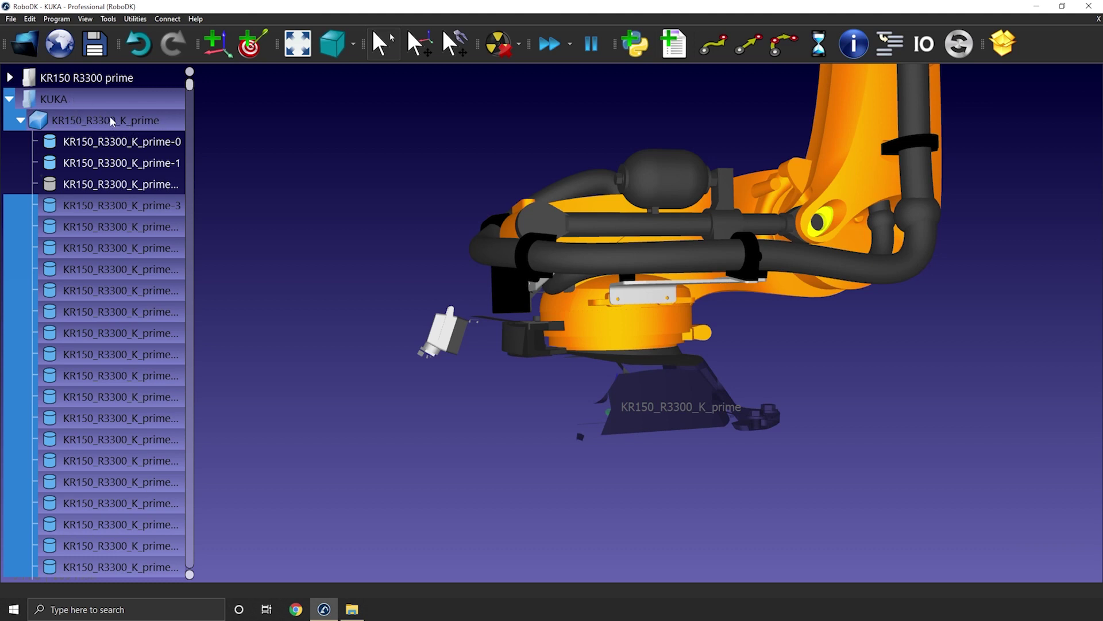
pyautogui.click(79, 120)
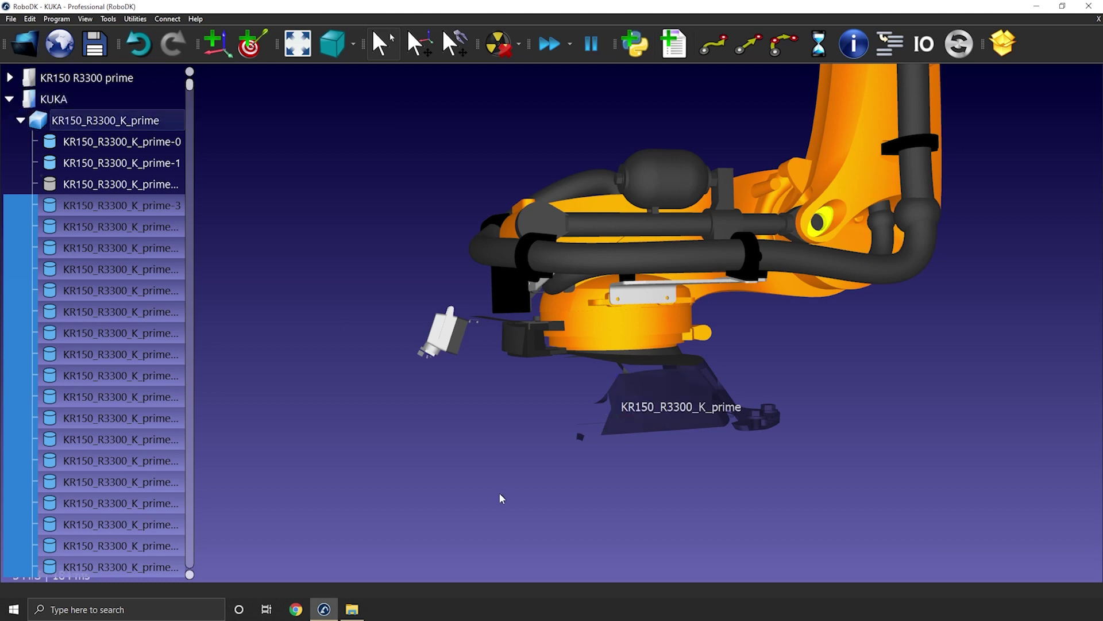
pyautogui.rightClick(143, 207)
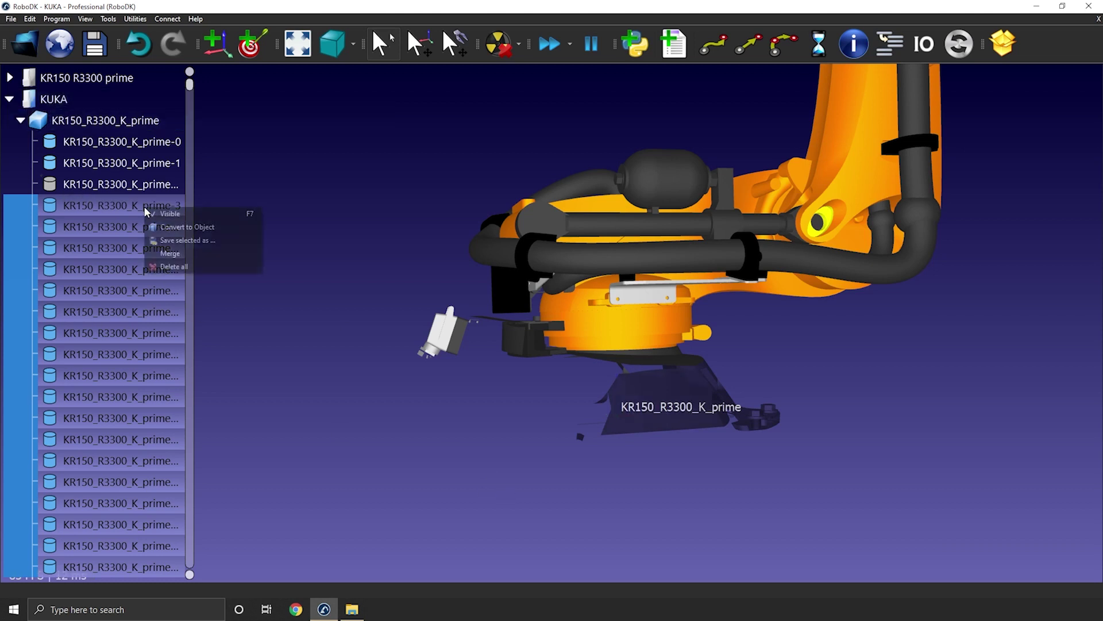
pyautogui.click(197, 254)
# Step: Hide the merged part of the far foot and side of the base
pyautogui.rightClick(106, 210)
pyautogui.click(127, 226)
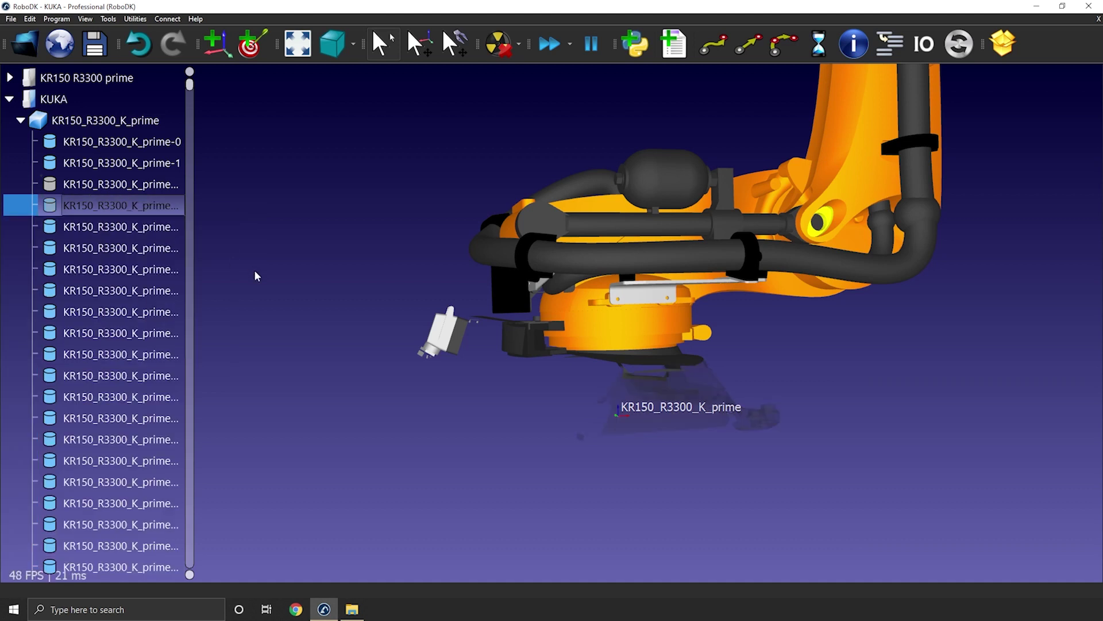
pyautogui.moveTo(374, 404)
pyautogui.mouseDown()
pyautogui.moveTo(311, 398)
pyautogui.moveTo(362, 408)
pyautogui.mouseUp()
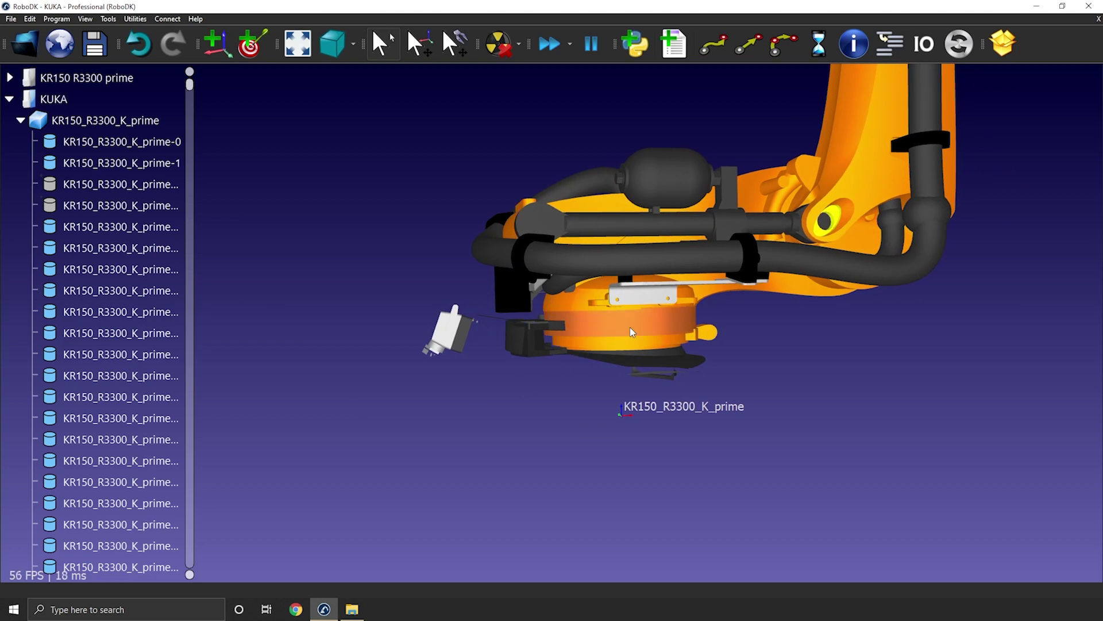
# Step: Hide the orange rotating column part to uncover the base pieces underneath it
pyautogui.moveTo(630, 326)
pyautogui.mouseDown()
pyautogui.moveTo(613, 324)
pyautogui.moveTo(673, 303)
pyautogui.moveTo(652, 329)
pyautogui.mouseUp()
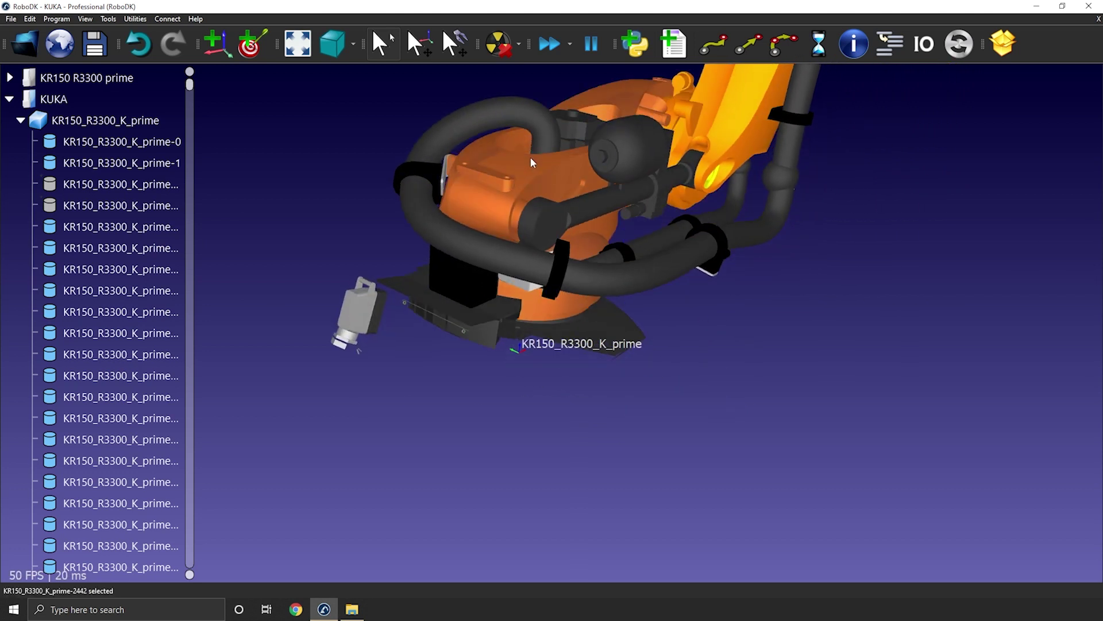
pyautogui.moveTo(541, 173); pyautogui.dragTo(498, 172)
pyautogui.rightClick(468, 169)
pyautogui.click(477, 183)
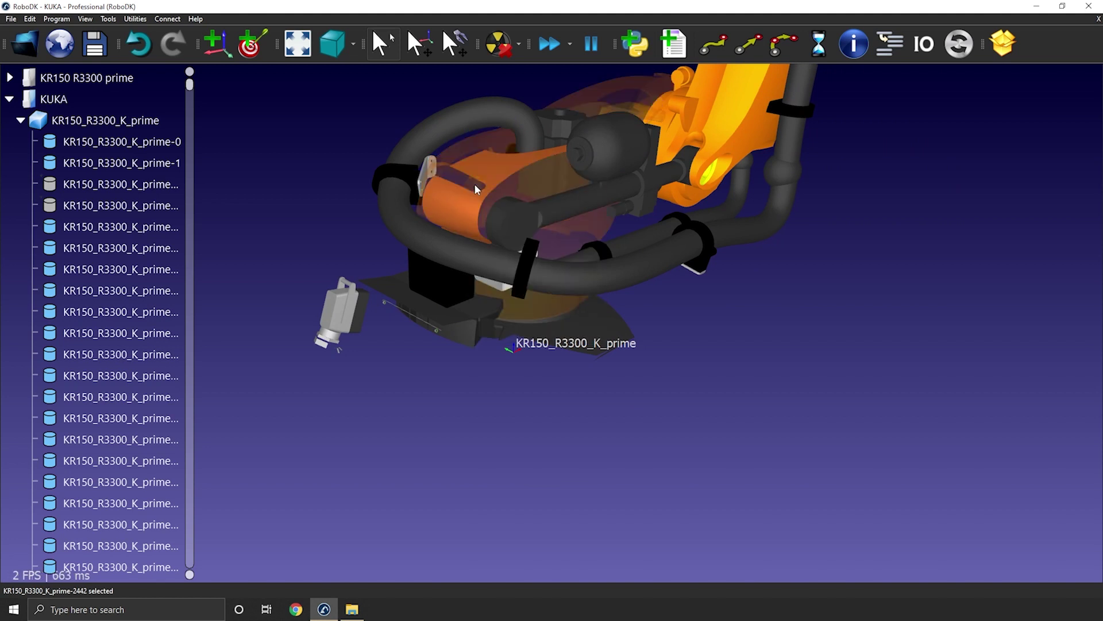
# Step: Select all remaining base pieces, including the connector box, bracket and top plate, and merge them into one part
pyautogui.moveTo(305, 203); pyautogui.dragTo(174, 161)
pyautogui.moveTo(173, 157); pyautogui.dragTo(176, 158, button='right')
pyautogui.moveTo(354, 359); pyautogui.dragTo(354, 360)
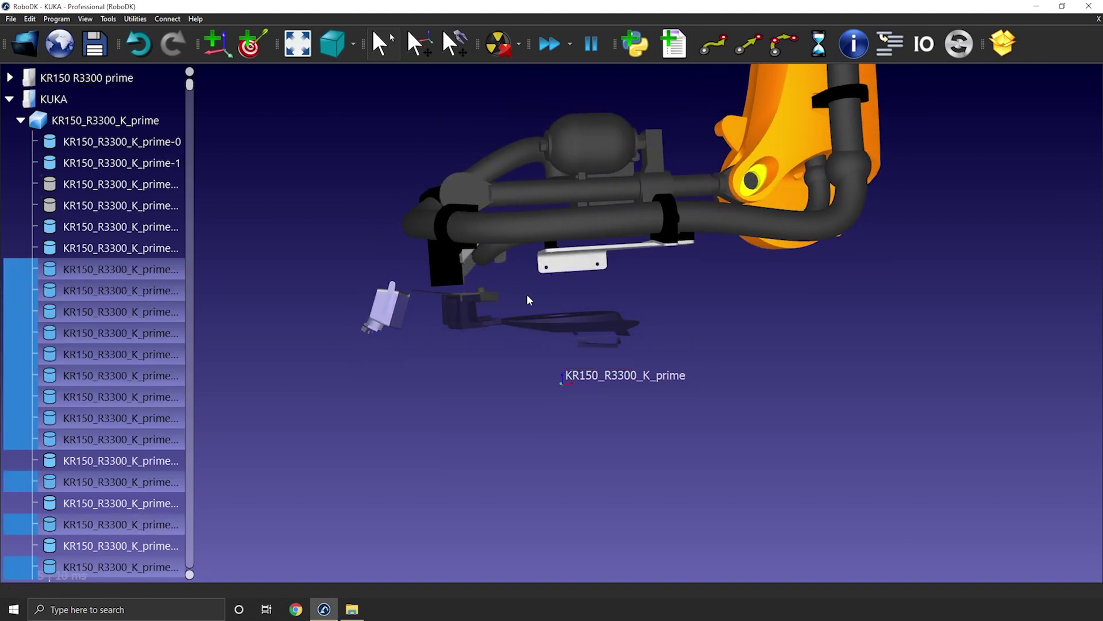
pyautogui.keyDown('ctrl'); pyautogui.moveTo(481, 295); pyautogui.dragTo(511, 290); pyautogui.keyUp('ctrl')
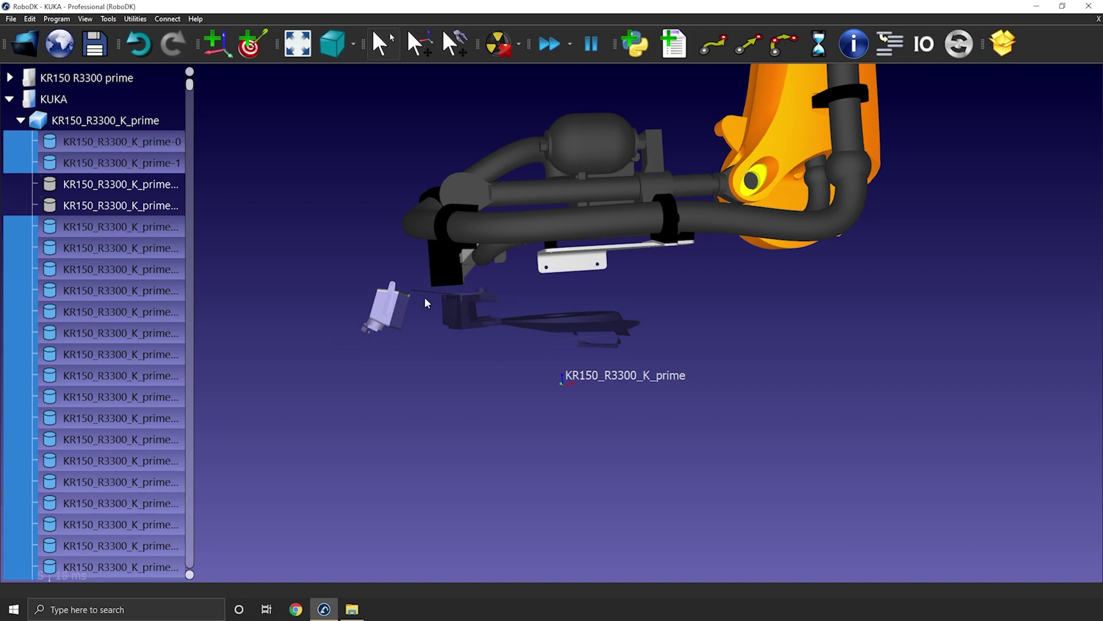
pyautogui.rightClick(157, 225)
pyautogui.click(174, 270)
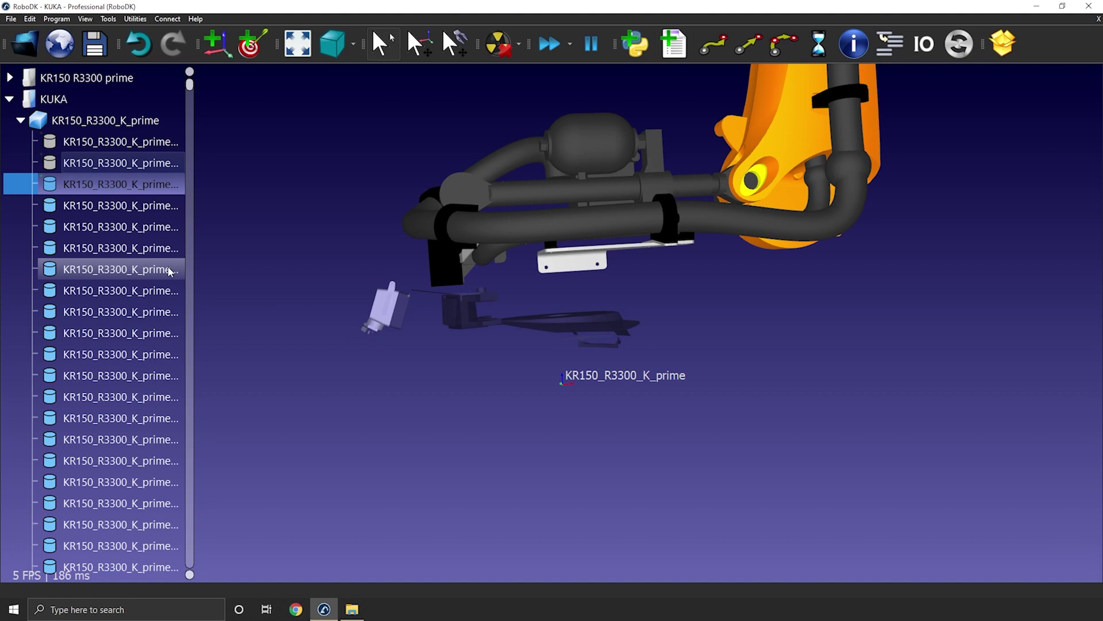
# Step: Merge the two hidden base groups and the newly merged pieces into a single base part
pyautogui.rightClick(105, 145)
pyautogui.click(140, 189)
pyautogui.click(313, 277)
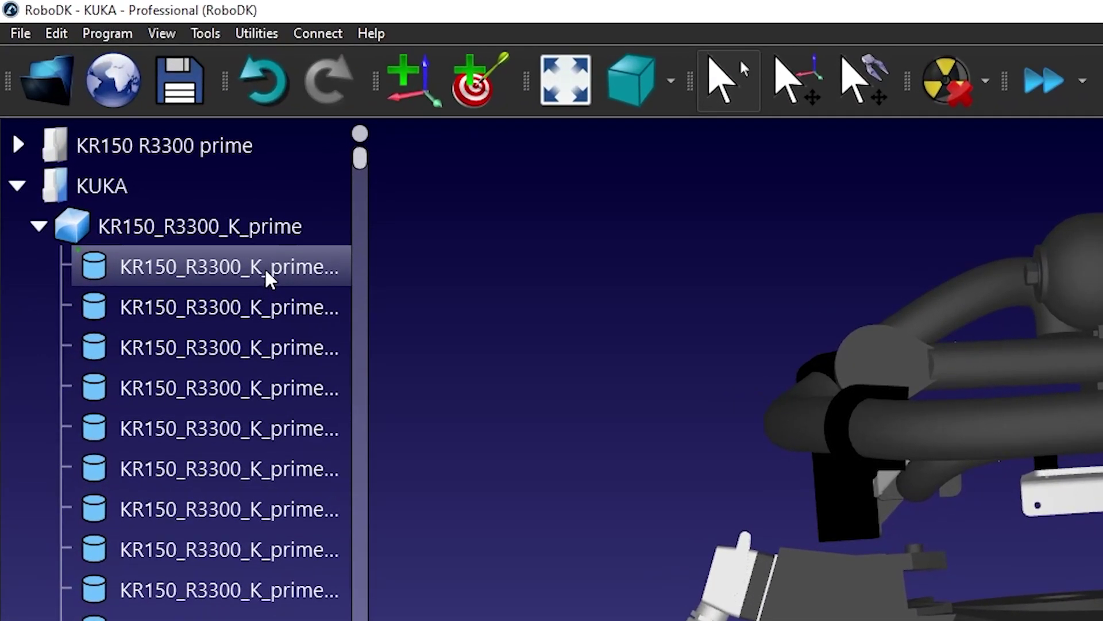
# Step: Convert the merged base part KR150_R3300_K_prime-66_Mix_Mix into a separate object
pyautogui.click(204, 212)
pyautogui.rightClick(204, 212)
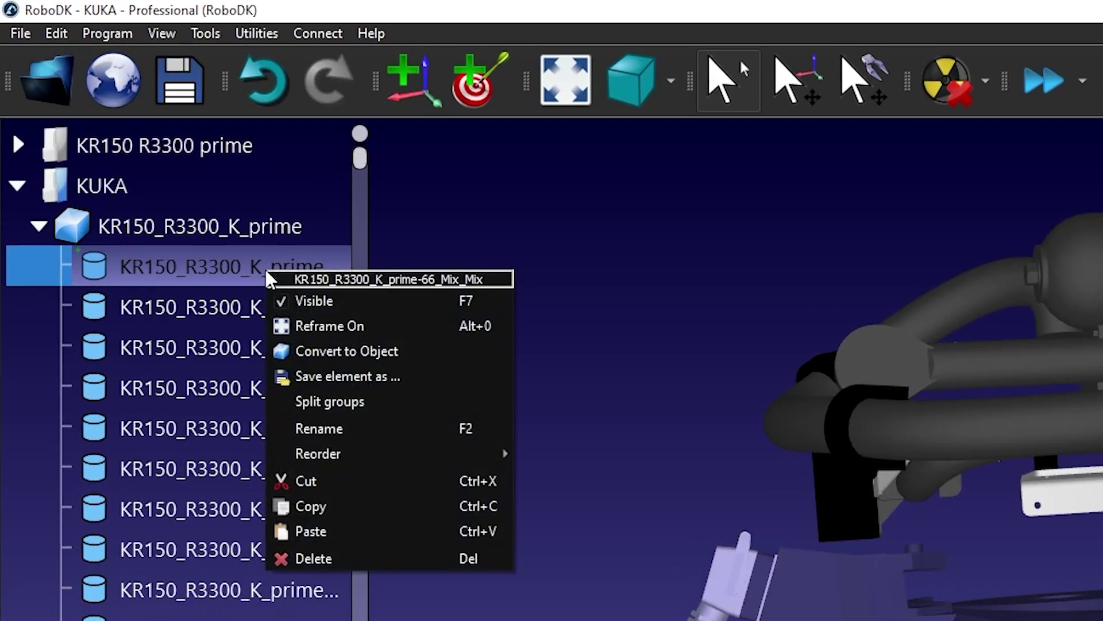
pyautogui.click(351, 348)
# Step: Rename the new base object at the end of the tree as KR150_R3300_K_prime-Base
pyautogui.moveTo(360, 159); pyautogui.dragTo(195, 580)
pyautogui.click(89, 569)
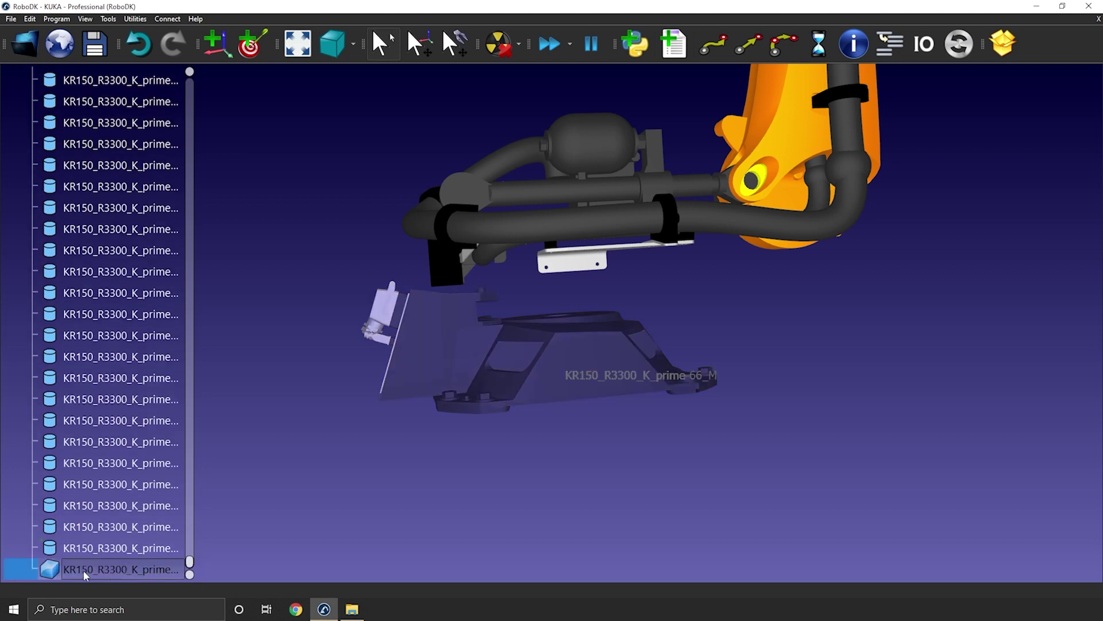
pyautogui.press('F2')
pyautogui.moveTo(144, 570); pyautogui.dragTo(152, 570)
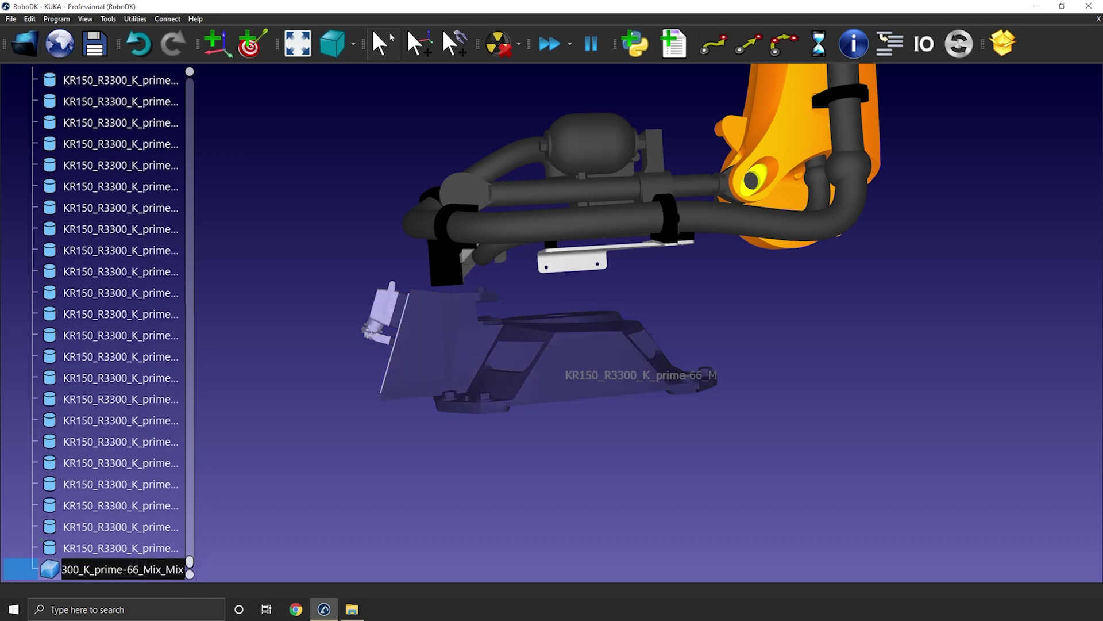
pyautogui.press('BackSpace')
pyautogui.press('BackSpace')
pyautogui.press('BackSpace')
pyautogui.press('BackSpace')
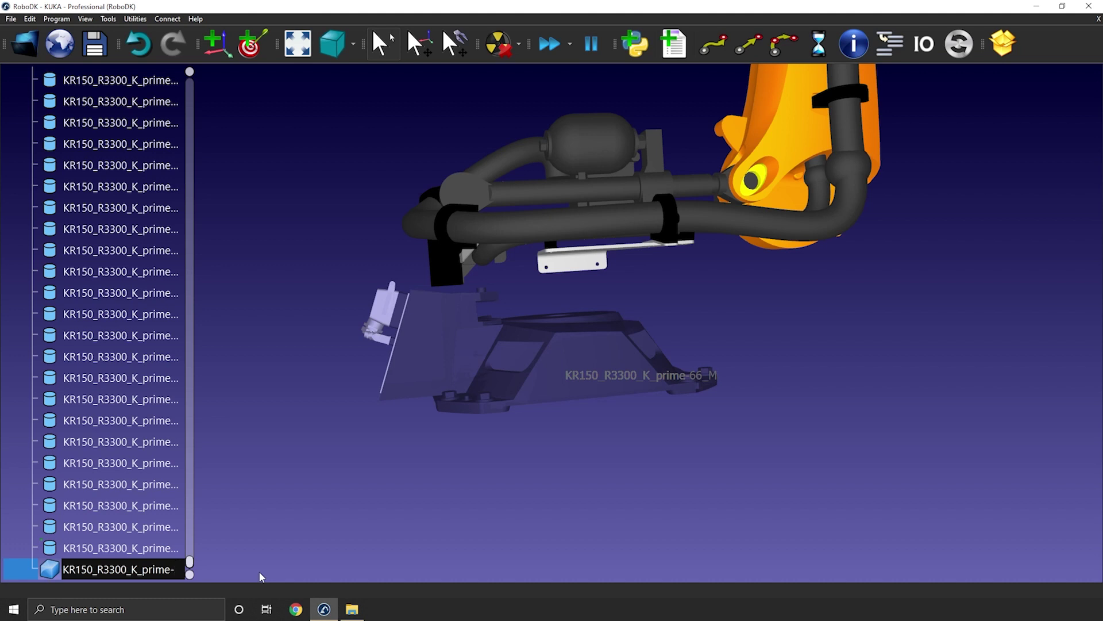
pyautogui.write('Base')
pyautogui.press('Return')
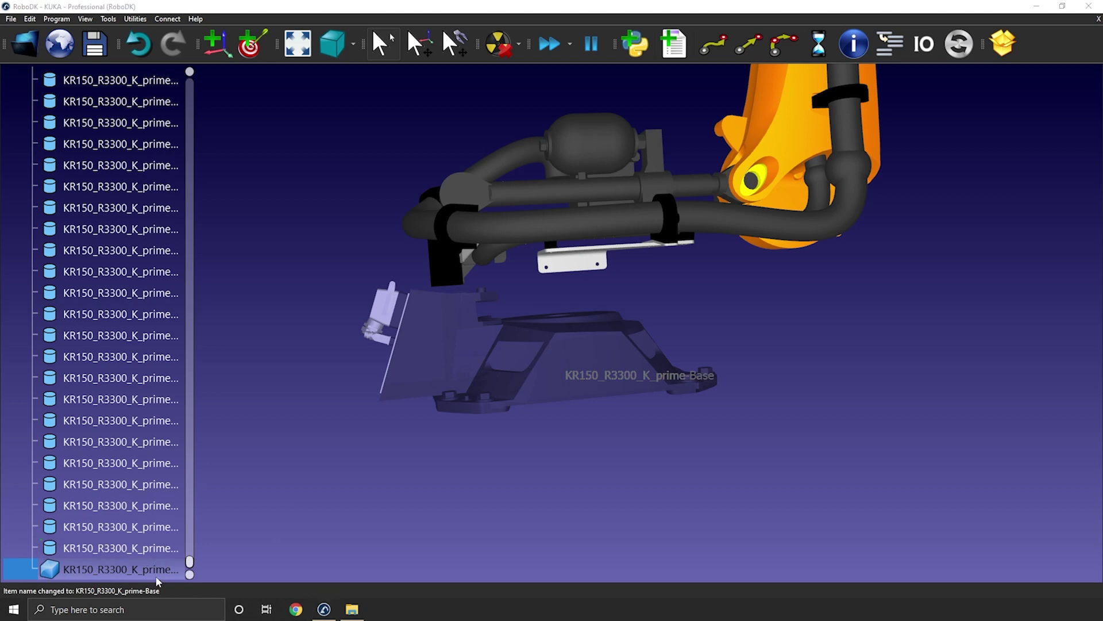
# Step: Hide the KR150_R3300_K_prime-Base object in the 3D view
pyautogui.click(283, 545)
pyautogui.rightClick(137, 575)
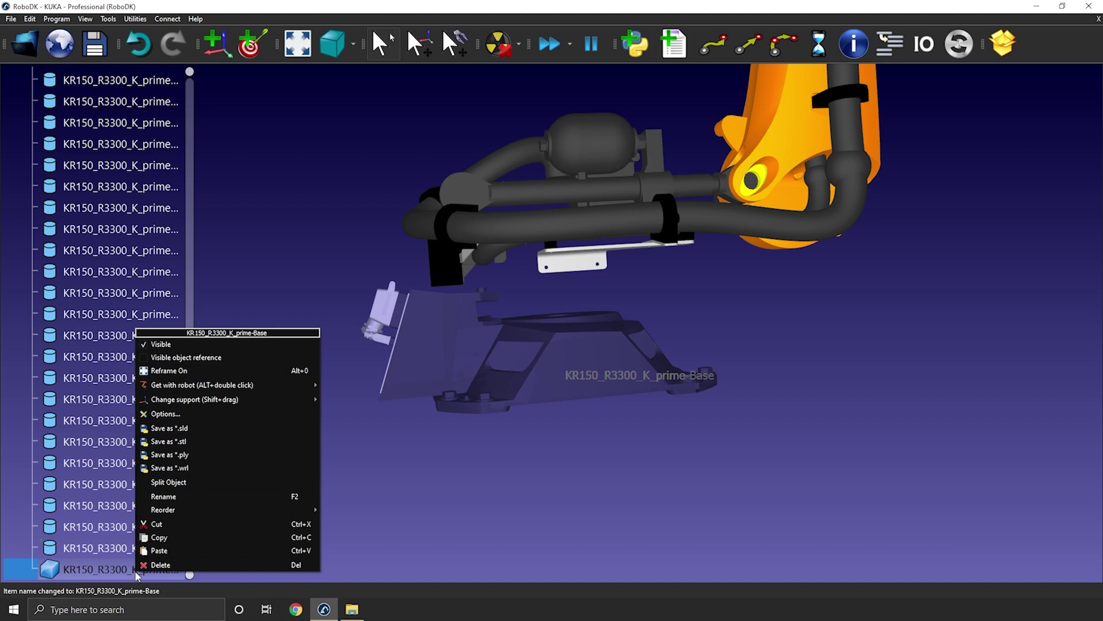
pyautogui.click(161, 348)
pyautogui.click(237, 348)
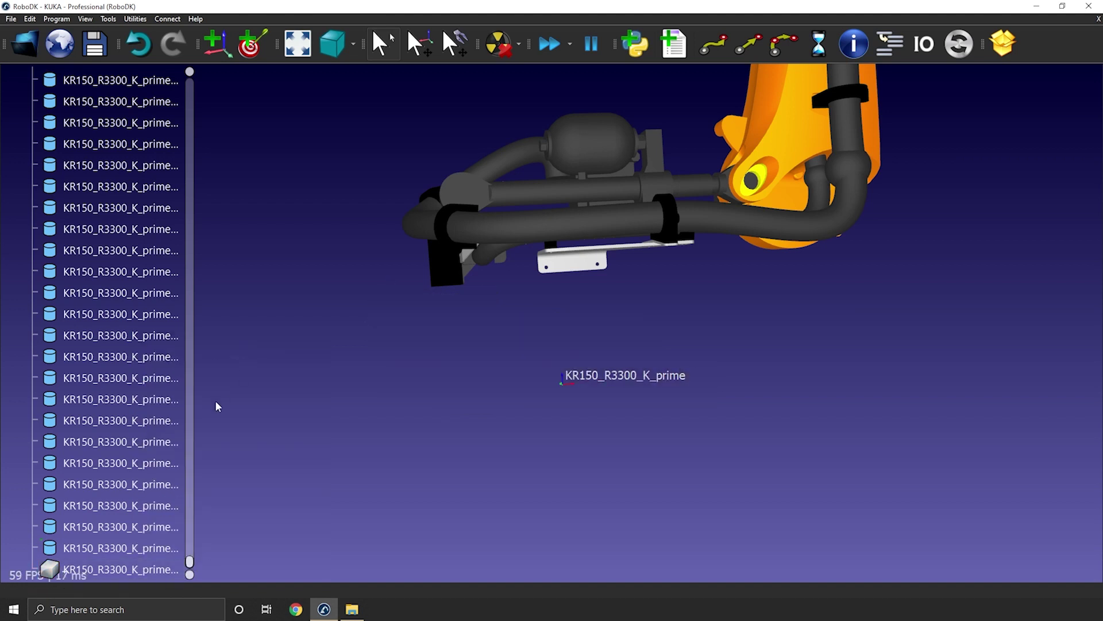
# Step: Save the KUKA station
pyautogui.hotkey('ctrl', 's')
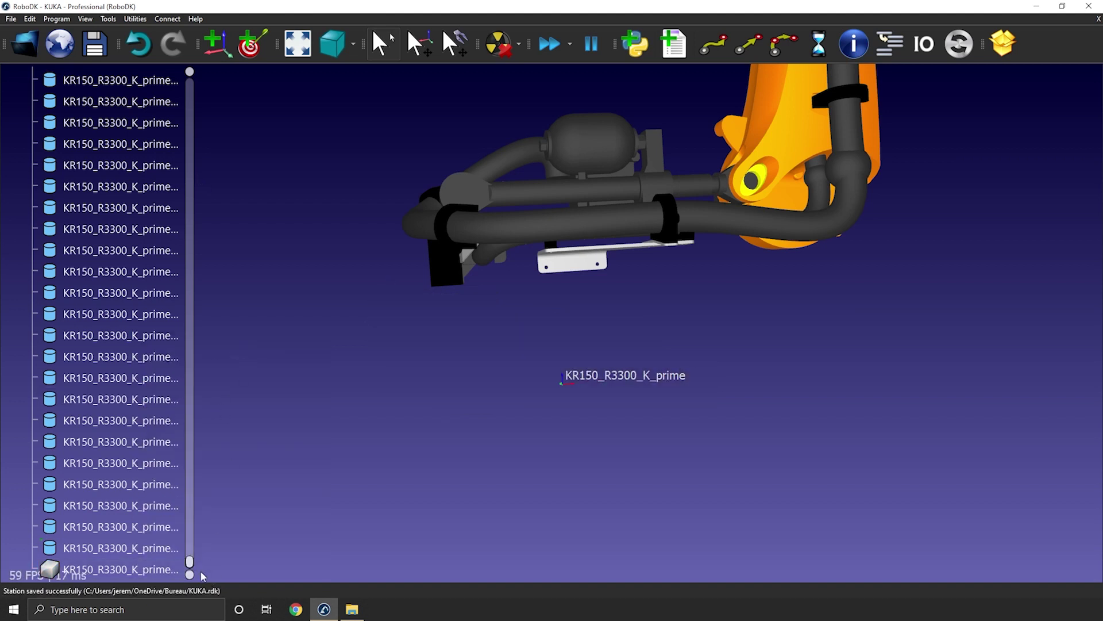
pyautogui.moveTo(190, 566); pyautogui.dragTo(197, 78)
pyautogui.moveTo(290, 174); pyautogui.dragTo(778, 489)
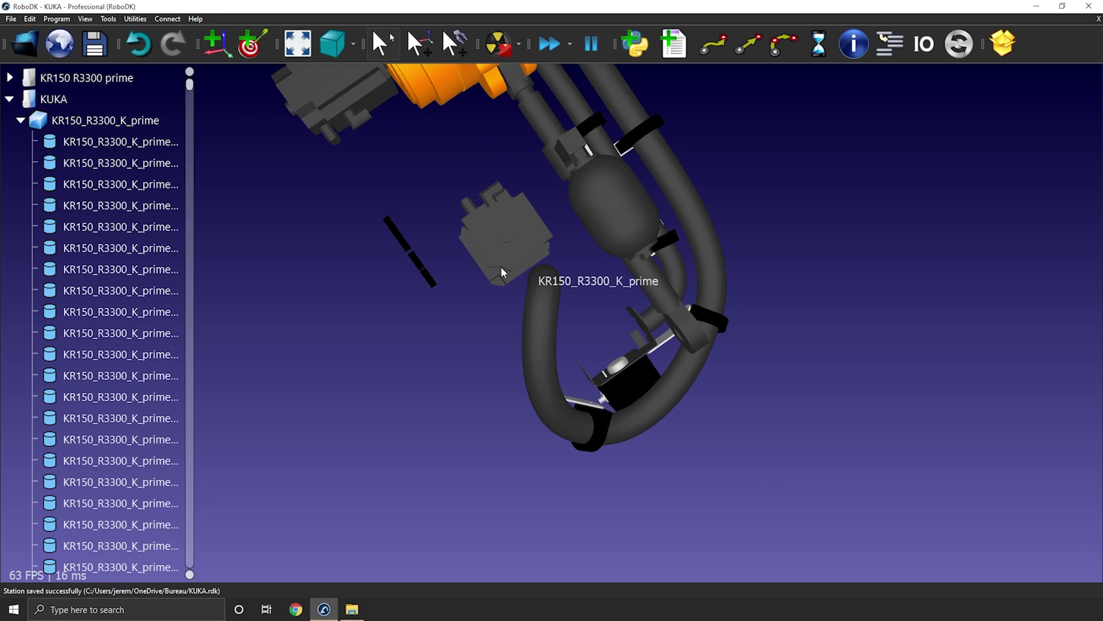
# Step: Select the leftover black lettering and dark motor pieces of joint 1 and merge them into one part
pyautogui.moveTo(442, 211); pyautogui.dragTo(424, 280)
pyautogui.moveTo(424, 280); pyautogui.dragTo(439, 268, button='right')
pyautogui.keyDown('ctrl'); pyautogui.click(439, 269); pyautogui.keyUp('ctrl')
pyautogui.moveTo(422, 304); pyautogui.dragTo(438, 449, button='right')
pyautogui.press('Delete')
pyautogui.click(105, 121)
pyautogui.keyDown('ctrl'); pyautogui.moveTo(603, 160); pyautogui.dragTo(523, 199); pyautogui.keyUp('ctrl')
pyautogui.moveTo(530, 360); pyautogui.dragTo(575, 310, button='right')
pyautogui.rightClick(708, 301)
pyautogui.click(738, 360)
# Step: Select the orange lower-arm pieces around the arm joint and hide them
pyautogui.scroll(-5, 575, 357)
pyautogui.moveTo(443, 384); pyautogui.dragTo(477, 387, button='right')
pyautogui.click(477, 385)
pyautogui.scroll(6, 483, 367)
pyautogui.keyDown('ctrl'); pyautogui.click(499, 314); pyautogui.keyUp('ctrl')
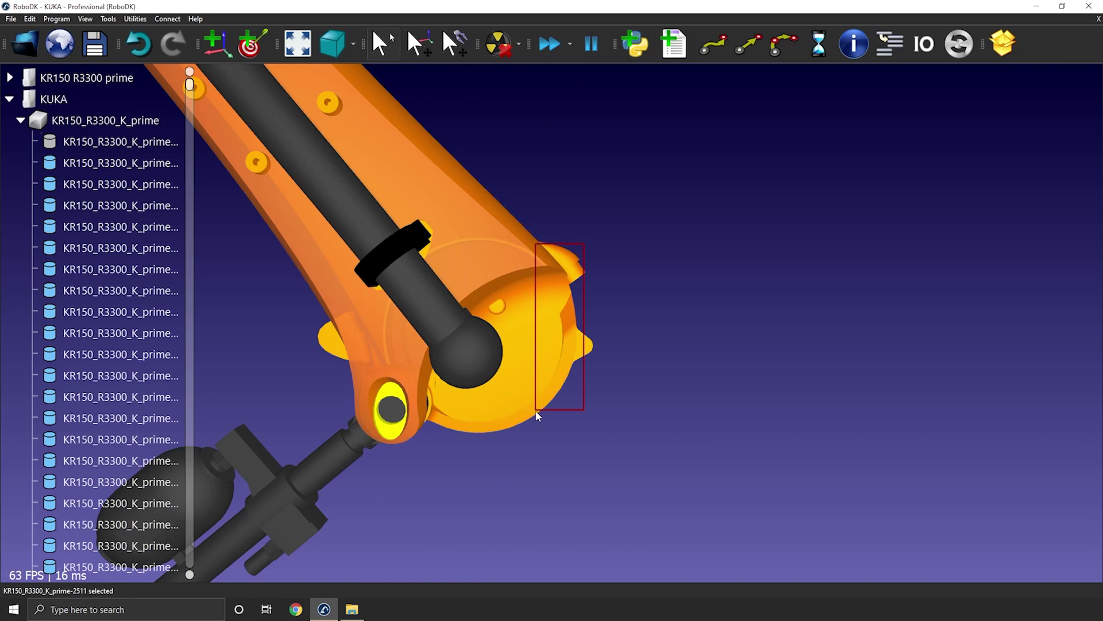
pyautogui.moveTo(408, 257); pyautogui.dragTo(377, 267, button='right')
pyautogui.scroll(-6, 403, 282)
pyautogui.press('Delete')
# Step: Hide the small orange leftovers beside the hose clamp and around the lower-arm joint
pyautogui.scroll(5, 575, 345)
pyautogui.moveTo(636, 401); pyautogui.dragTo(661, 345, button='right')
pyautogui.keyDown('ctrl'); pyautogui.click(670, 316); pyautogui.keyUp('ctrl')
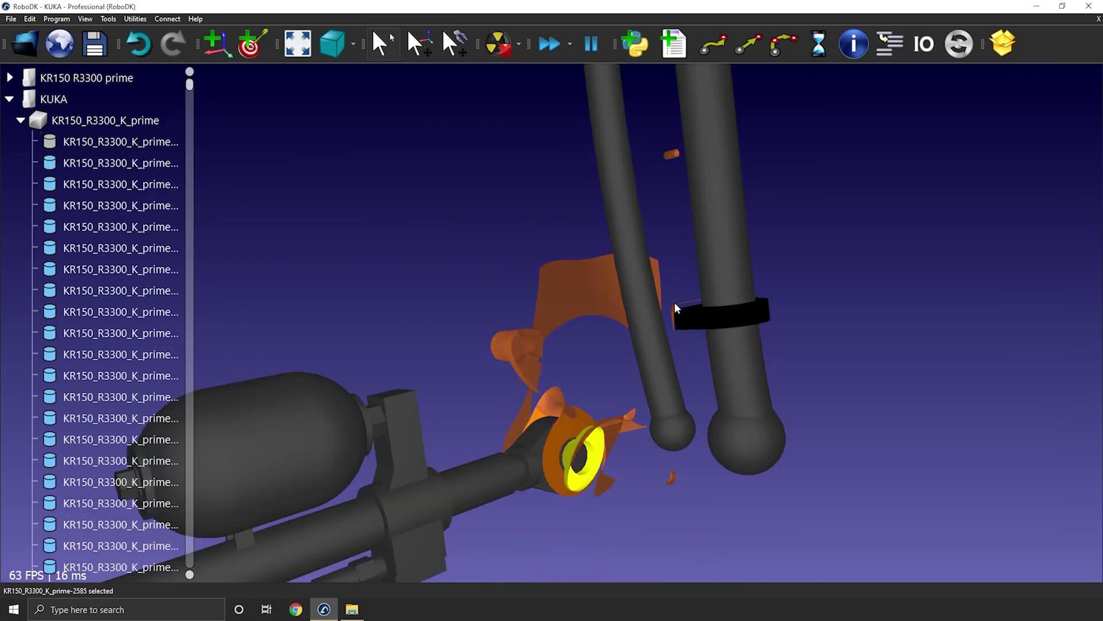
pyautogui.press('Delete')
pyautogui.moveTo(546, 465); pyautogui.dragTo(595, 548, button='right')
pyautogui.scroll(-5, 575, 460)
pyautogui.scroll(5, 540, 391)
pyautogui.keyDown('ctrl'); pyautogui.moveTo(289, 313); pyautogui.dragTo(236, 406); pyautogui.keyUp('ctrl')
pyautogui.press('Delete')
# Step: Hide the remaining lower-arm group and select the small orange pad beside the upper hose clamp
pyautogui.moveTo(535, 546); pyautogui.dragTo(519, 329, button='right')
pyautogui.scroll(-6, 519, 328)
pyautogui.keyDown('ctrl'); pyautogui.moveTo(519, 329); pyautogui.dragTo(400, 405); pyautogui.keyUp('ctrl')
pyautogui.press('F7')
pyautogui.scroll(4, 623, 374)
pyautogui.scroll(6, 553, 254)
pyautogui.keyDown('ctrl'); pyautogui.click(554, 250); pyautogui.keyUp('ctrl')
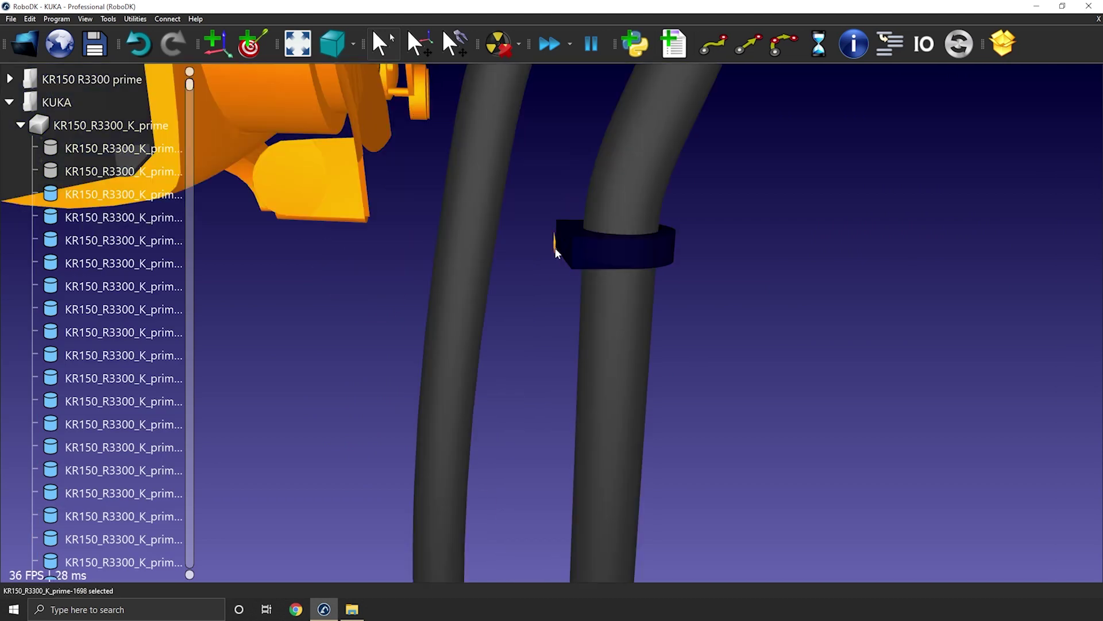
pyautogui.scroll(-7, 575, 270)
pyautogui.keyDown('ctrl'); pyautogui.click(568, 249); pyautogui.keyUp('ctrl')
# Step: Select the remaining hose and clamp pieces along the lower arm and merge them into one part
pyautogui.scroll(5, 551, 259)
pyautogui.keyDown('ctrl'); pyautogui.moveTo(545, 298); pyautogui.dragTo(471, 434); pyautogui.keyUp('ctrl')
pyautogui.press('Delete')
pyautogui.moveTo(471, 434); pyautogui.dragTo(532, 497, button='right')
pyautogui.press('Delete')
pyautogui.scroll(4, 540, 288)
pyautogui.scroll(-10, 540, 288)
pyautogui.rightClick(474, 291)
pyautogui.click(500, 340)
# Step: Select the grey flange bracket, its clamp and the supply tube at the wrist and merge them into one part
pyautogui.scroll(5, 488, 305)
pyautogui.moveTo(500, 340); pyautogui.dragTo(487, 300, button='right')
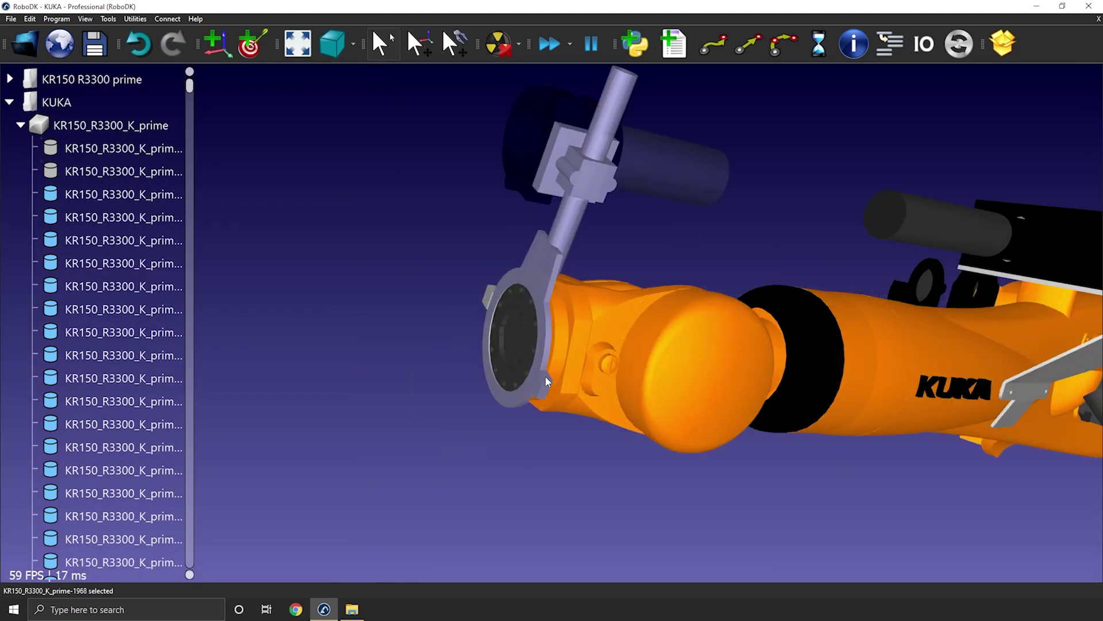
pyautogui.scroll(8, 562, 235)
pyautogui.click(563, 235)
pyautogui.scroll(-6, 562, 235)
pyautogui.click(643, 385)
pyautogui.scroll(-5, 643, 385)
pyautogui.rightClick(641, 105)
pyautogui.click(683, 154)
# Step: Select the orange wrist pieces and hide them
pyautogui.click(625, 232)
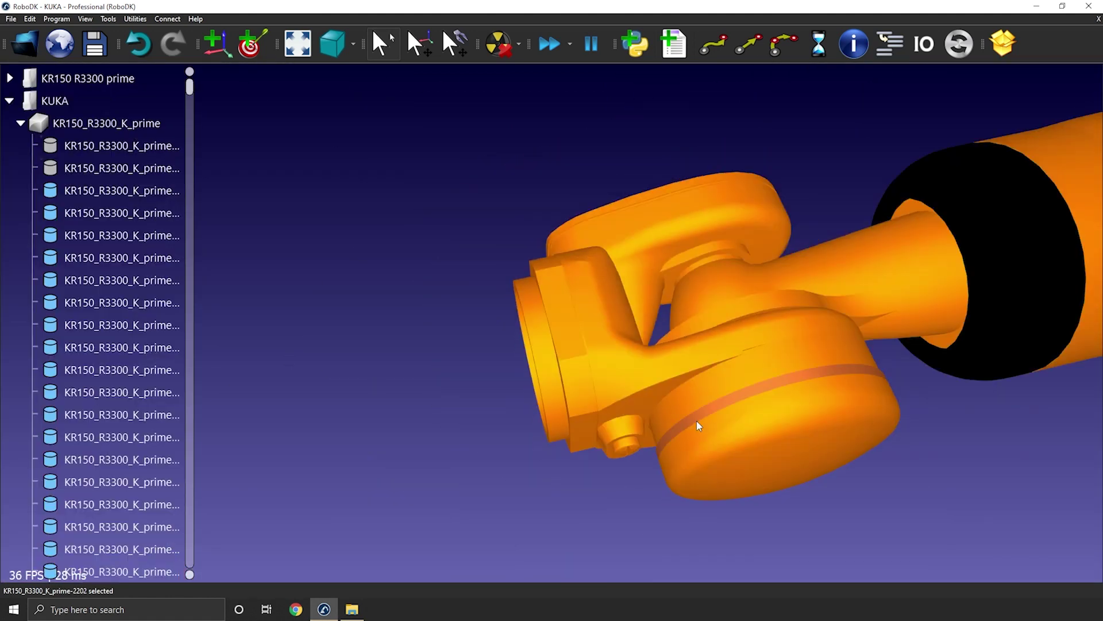
pyautogui.press('Delete')
pyautogui.moveTo(625, 232); pyautogui.dragTo(470, 335, button='right')
pyautogui.press('Delete')
# Step: Select the black cable box, tubes, clamps and grey bracket on the forearm and merge them into one part
pyautogui.scroll(-8, 451, 449)
pyautogui.keyDown('ctrl'); pyautogui.click(500, 316); pyautogui.keyUp('ctrl')
pyautogui.scroll(6, 535, 258)
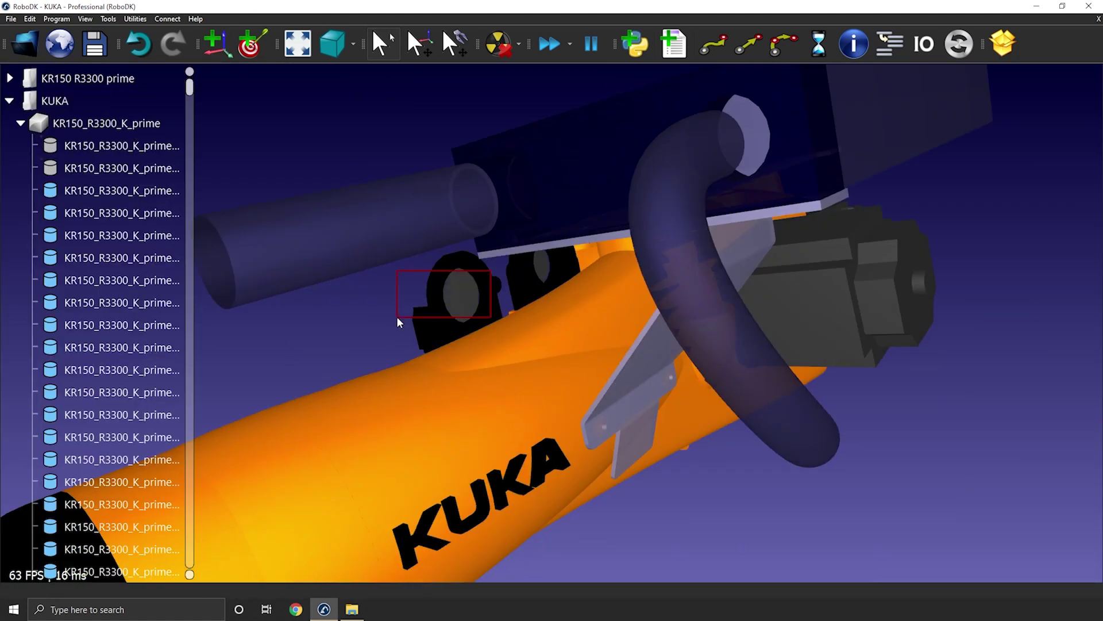
pyautogui.scroll(4, 536, 259)
pyautogui.moveTo(535, 259); pyautogui.dragTo(402, 374, button='right')
pyautogui.rightClick(300, 463)
pyautogui.click(329, 523)
pyautogui.scroll(-5, 459, 357)
pyautogui.press('Delete')
# Step: Merge the orange rear forearm housing with its dark motors and hide the merged part
pyautogui.moveTo(699, 379); pyautogui.dragTo(657, 415)
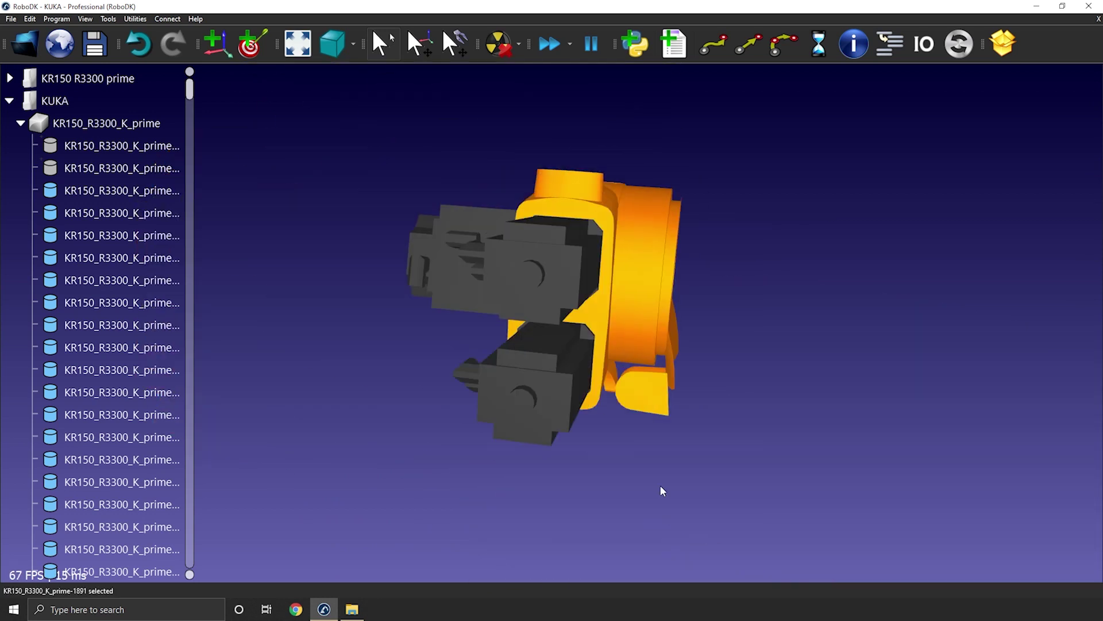
pyautogui.scroll(5, 655, 411)
pyautogui.rightClick(605, 361)
pyautogui.click(620, 382)
pyautogui.click(91, 147)
pyautogui.scroll(-2, 153, 322)
pyautogui.rightClick(109, 436)
pyautogui.click(147, 480)
pyautogui.press('F7')
# Step: Convert the merged joint 2 hose-pack part into a separate object
pyautogui.moveTo(489, 322); pyautogui.dragTo(539, 219, button='right')
pyautogui.keyDown('ctrl'); pyautogui.click(497, 189); pyautogui.keyUp('ctrl')
pyautogui.moveTo(496, 188); pyautogui.dragTo(308, 370, button='right')
pyautogui.rightClick(110, 270)
pyautogui.click(155, 368)
pyautogui.press('F2')
# Step: Rename the new joint 2 hose-pack object as KR150_R3300_K_prime-J2_DPack
pyautogui.press('Left')
pyautogui.press('Left')
pyautogui.press('Left')
pyautogui.press('Left')
pyautogui.press('Left')
pyautogui.press('Left')
pyautogui.press('Left')
pyautogui.write('J2-2Pivot')
pyautogui.press('Return')
# Step: Hide the finished object and rename the joint 3 hose-pack object as KR150_R3300_K_prime-J3-DPack
pyautogui.rightClick(542, 309)
pyautogui.click(562, 326)
pyautogui.click(316, 240)
pyautogui.press('F2')
pyautogui.write('J3-')
pyautogui.press('Return')
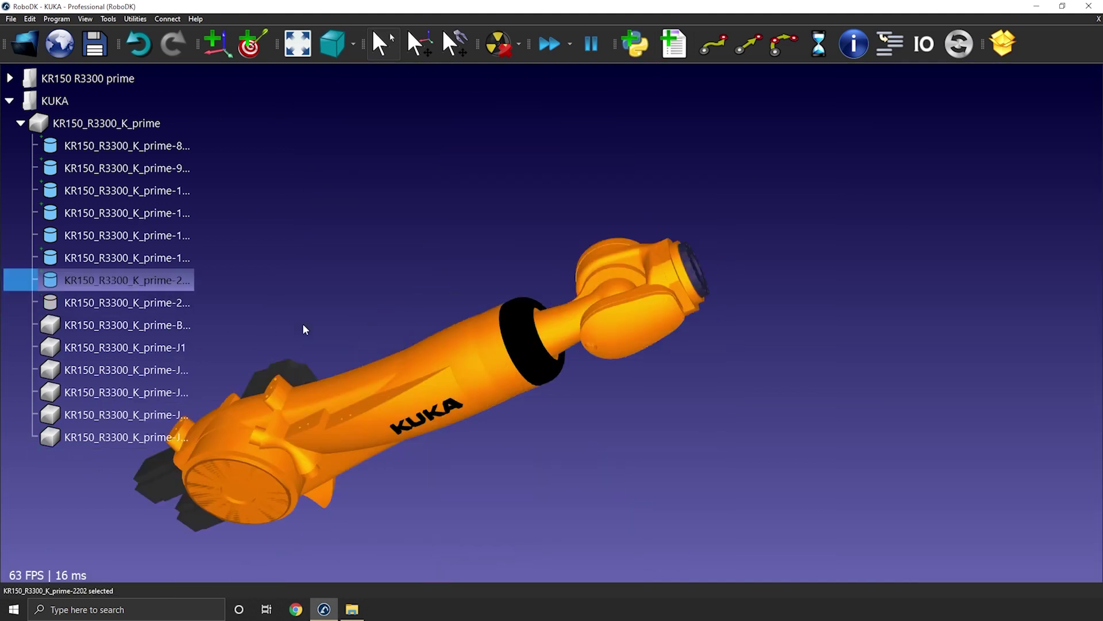
# Step: Rename the orange wrist object as KR150_R3300_K_prime-J5
pyautogui.click(676, 316)
pyautogui.press('F2')
pyautogui.write('J5')
pyautogui.press('Return')
# Step: Convert the front forearm part into a separate object and rename it KR150_R3300_K_prime-J4
pyautogui.rightClick(92, 194)
pyautogui.click(135, 238)
pyautogui.write('J4')
pyautogui.press('Return')
# Step: Rename the rear forearm housing object as KR150_R3300_K_prime-J3
pyautogui.rightClick(175, 191)
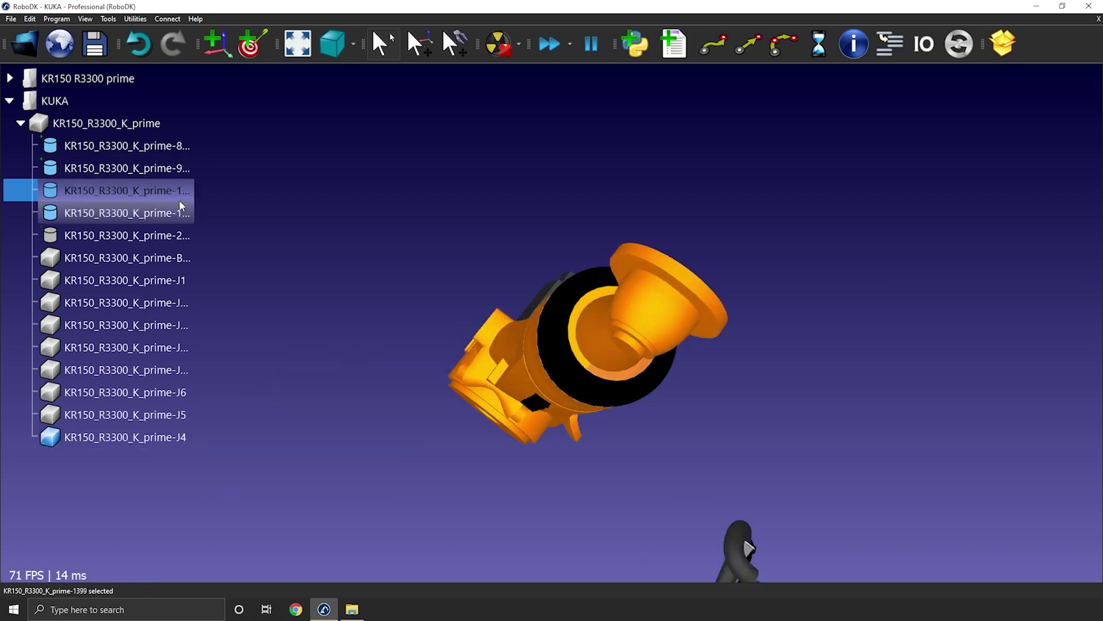
pyautogui.press('F2')
pyautogui.write('J3')
pyautogui.press('Return')
# Step: Rename the joint 1 hose-pack object as KR150_R3300_K_prime-J1-DPack and select the counterbalance cylinder for renaming
pyautogui.press('F2')
pyautogui.write('J1-2Pivot')
pyautogui.press('Return')
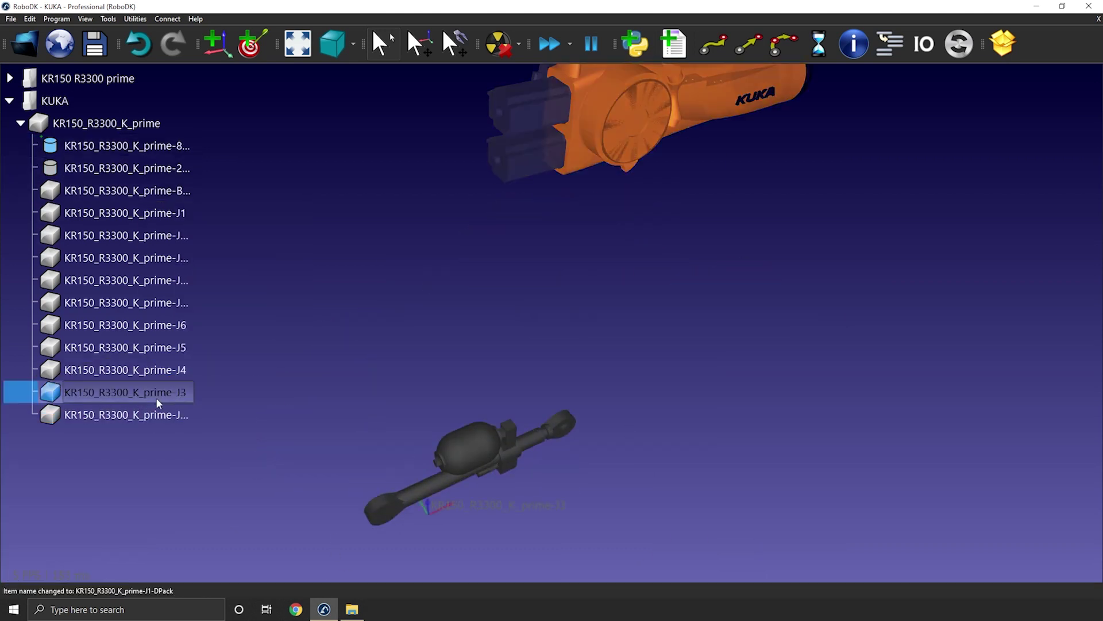
pyautogui.click(438, 433)
pyautogui.press('F2')
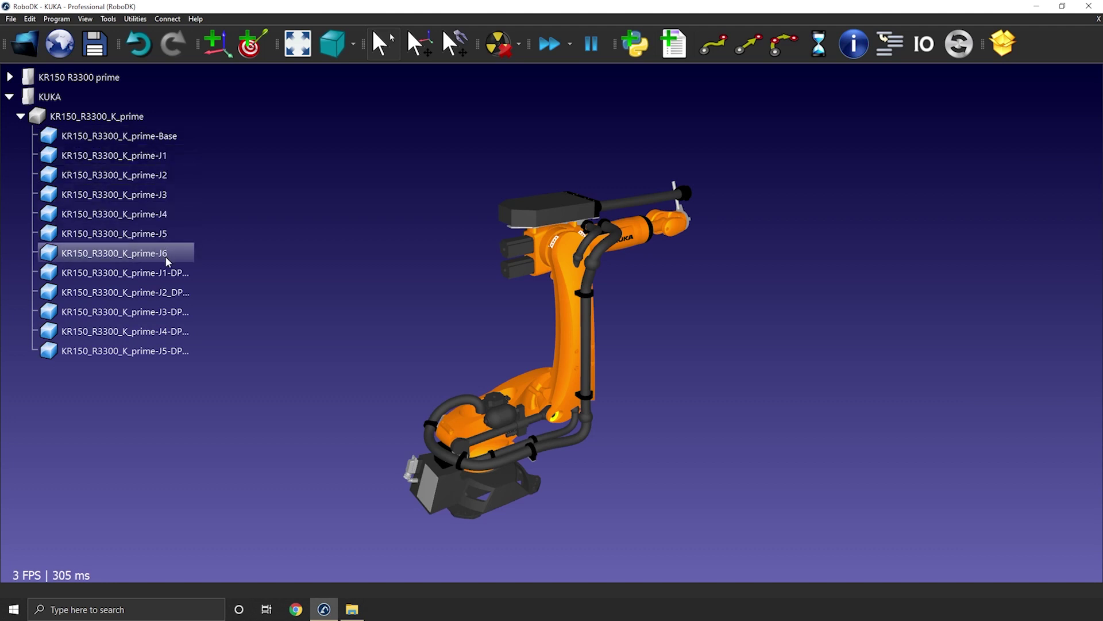
# Step: Move all link and DPack objects out of the KR150_R3300_K_prime group to the KUKA station level and delete the emptied group
pyautogui.click(115, 136)
pyautogui.keyDown('shift'); pyautogui.click(117, 350); pyautogui.keyUp('shift')
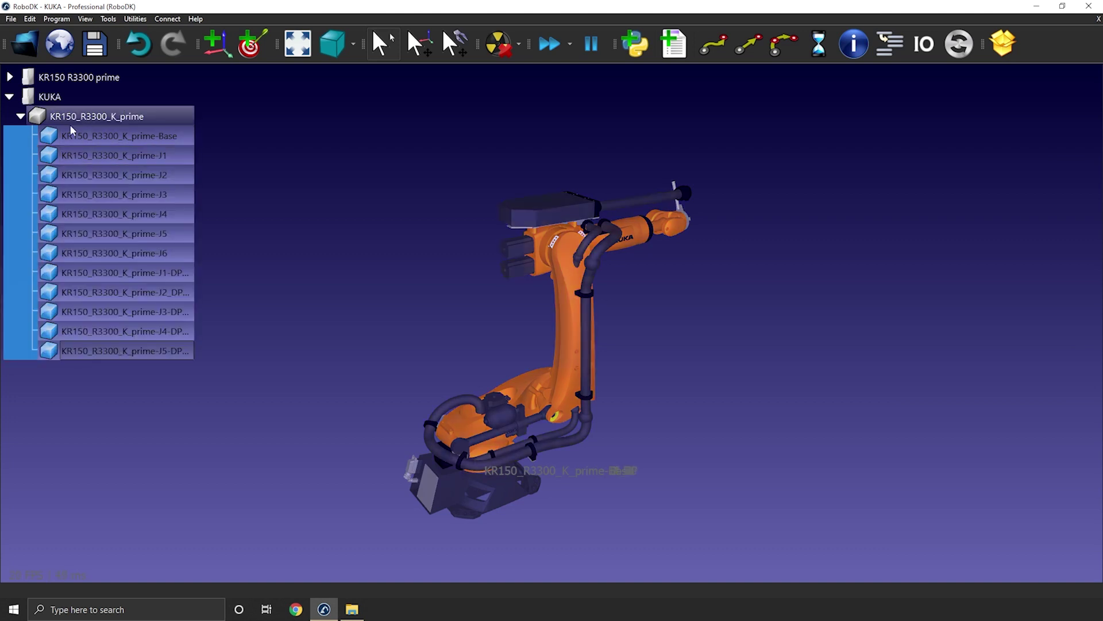
pyautogui.moveTo(60, 135); pyautogui.dragTo(71, 114)
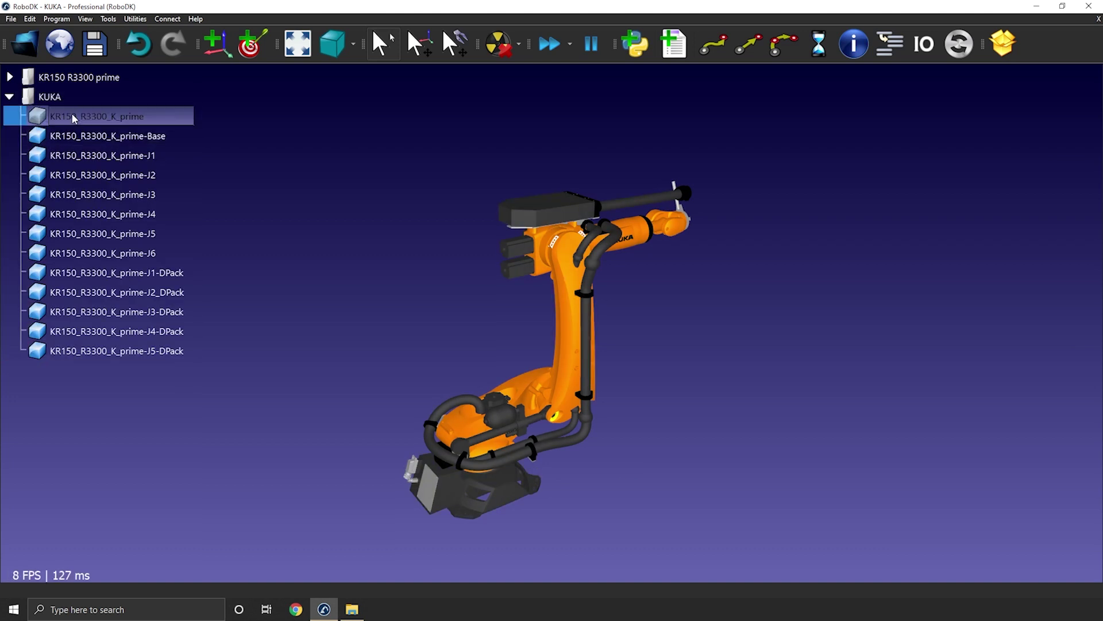
pyautogui.press('Delete')
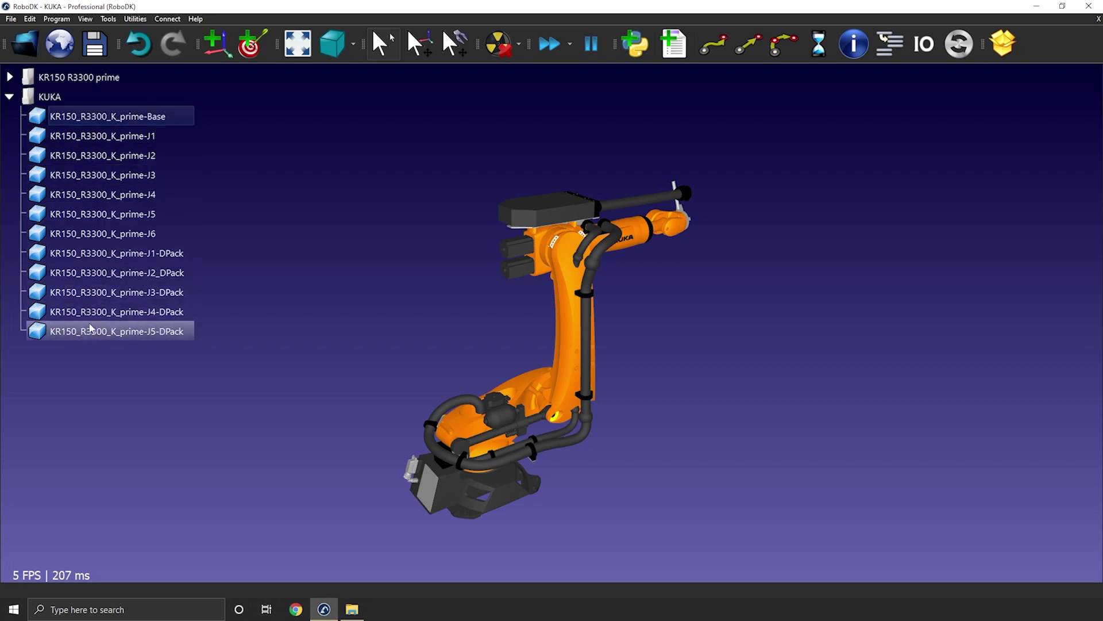
# Step: Show the object reference of KR150_R3300_K_prime-Base, check its position and orientation under the robot base, and hide it
pyautogui.moveTo(495, 472); pyautogui.dragTo(513, 441, button='middle')
pyautogui.moveTo(513, 441); pyautogui.dragTo(564, 217)
pyautogui.moveTo(563, 214); pyautogui.dragTo(558, 219, button='right')
pyautogui.scroll(6, 533, 396)
pyautogui.moveTo(530, 435); pyautogui.dragTo(515, 387, button='right')
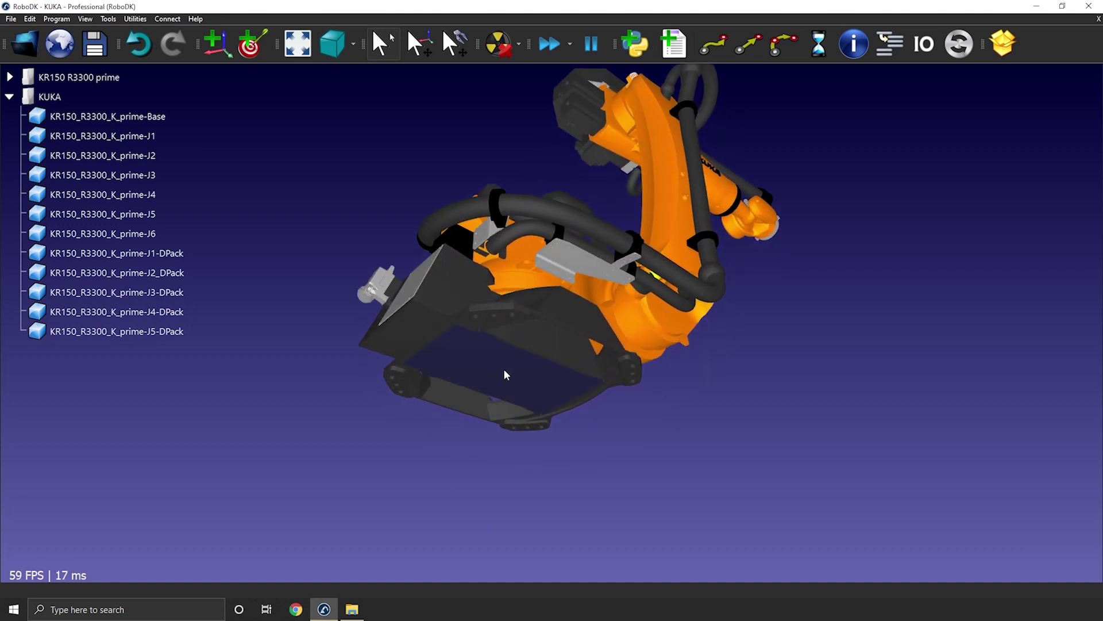
pyautogui.rightClick(147, 118)
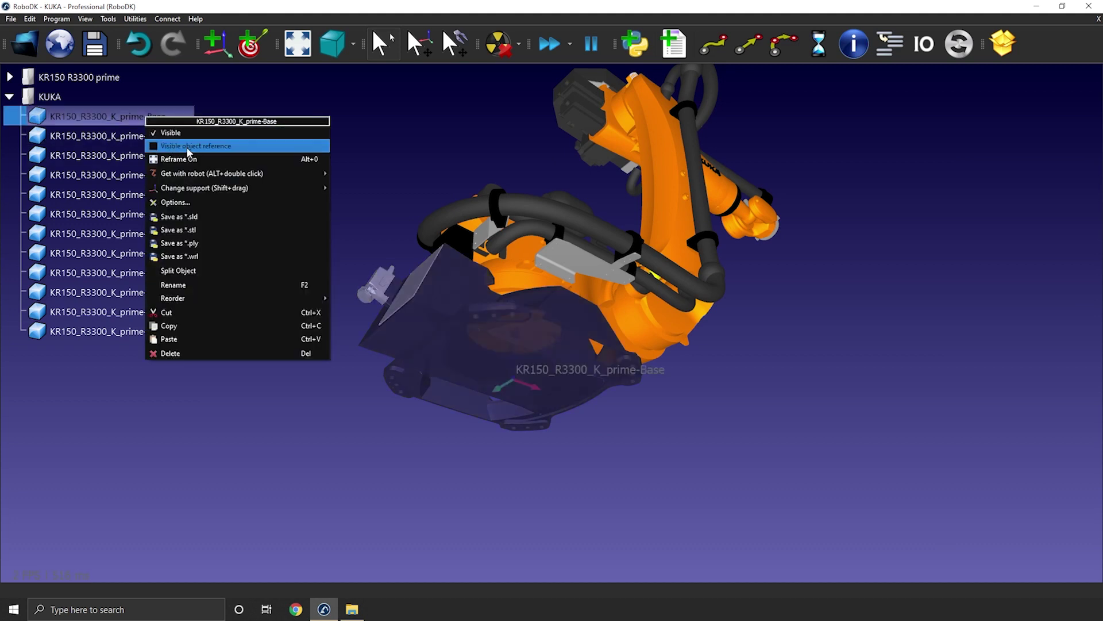
pyautogui.click(188, 148)
pyautogui.click(260, 292)
pyautogui.moveTo(324, 349); pyautogui.dragTo(564, 340, button='right')
pyautogui.moveTo(564, 344); pyautogui.dragTo(499, 367)
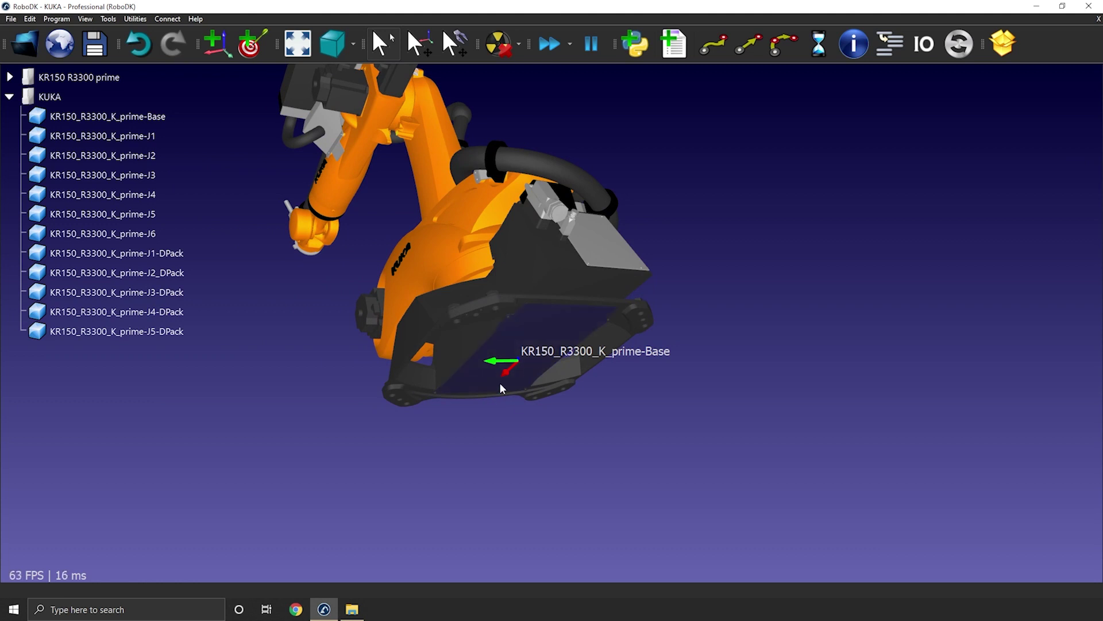
pyautogui.moveTo(512, 348); pyautogui.dragTo(722, 380, button='middle')
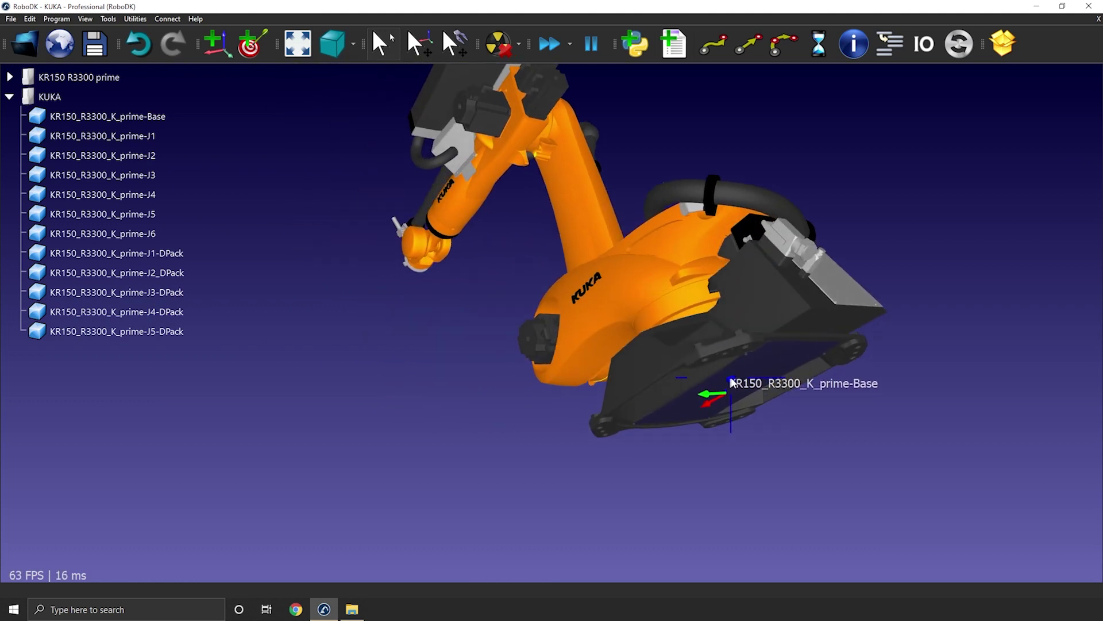
pyautogui.rightClick(154, 118)
pyautogui.press('Escape')
# Step: Show the object reference of KR150_R3300_K_prime-J2, check where it sits on the robot, and hide it
pyautogui.click(153, 153)
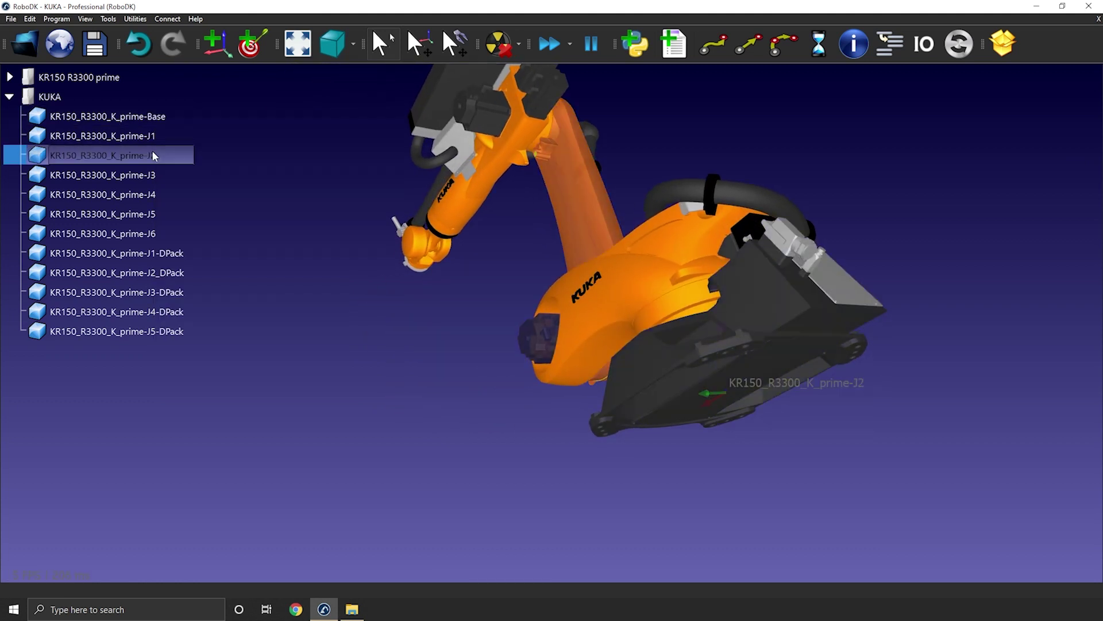
pyautogui.rightClick(131, 152)
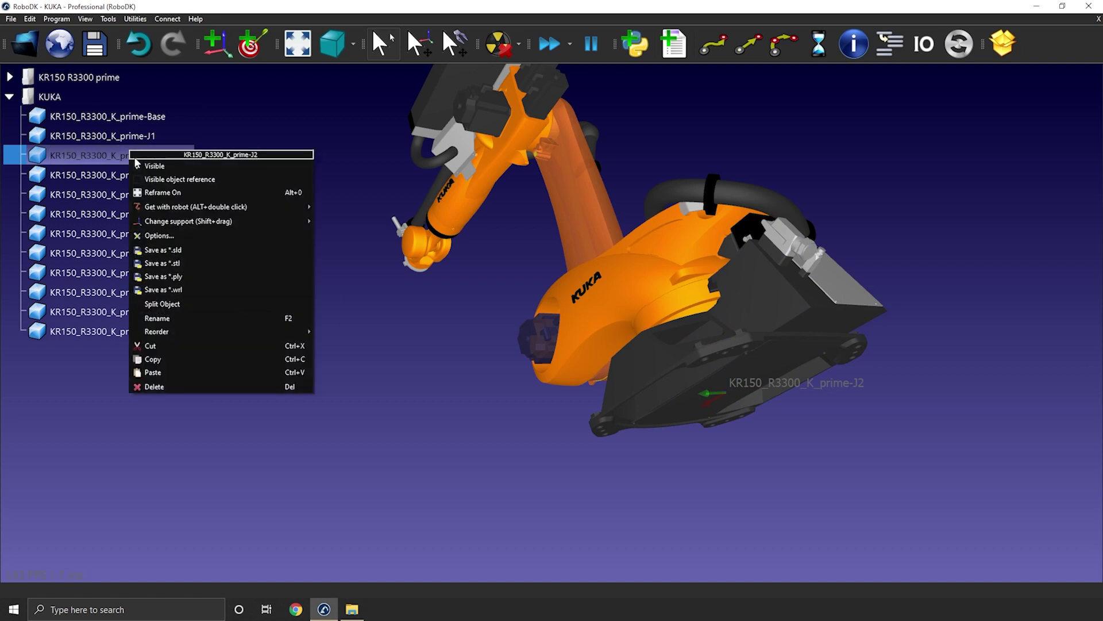
pyautogui.click(166, 180)
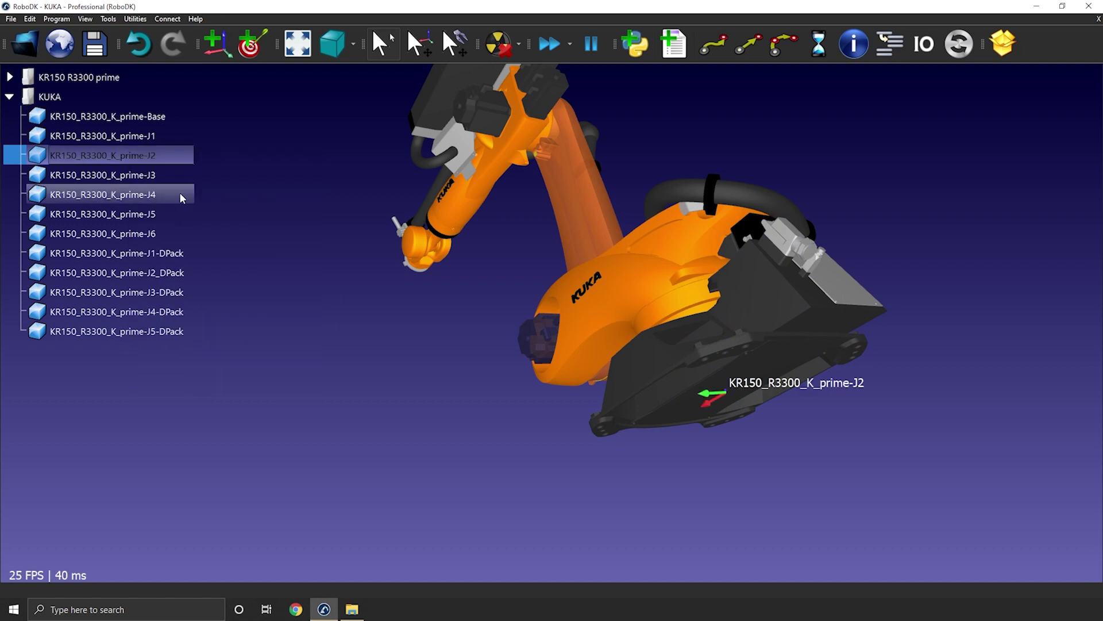
pyautogui.click(326, 288)
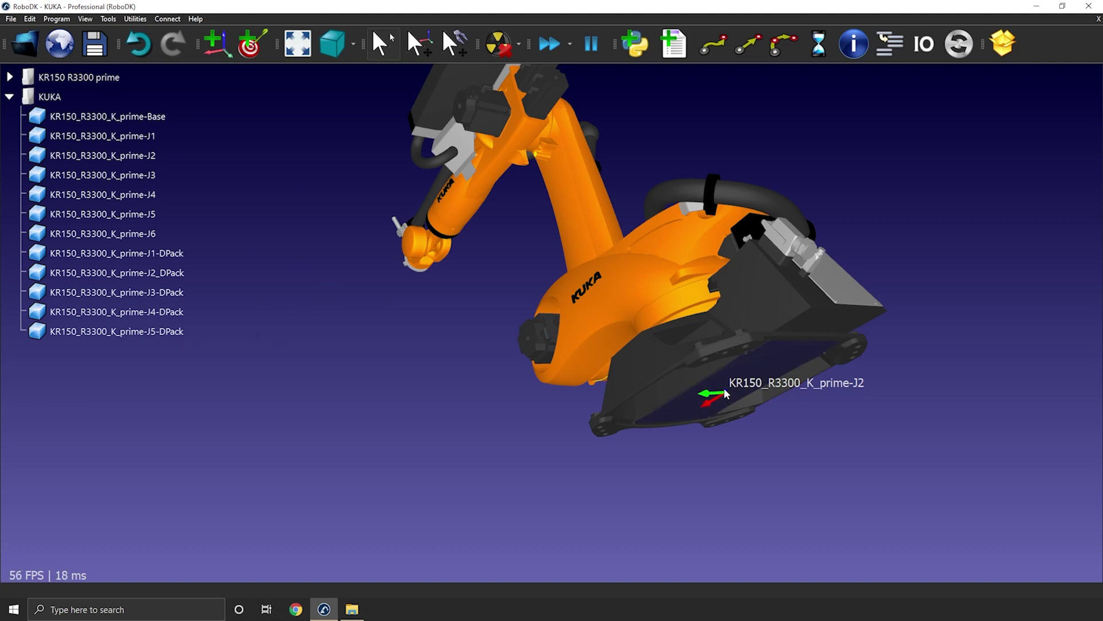
pyautogui.rightClick(136, 153)
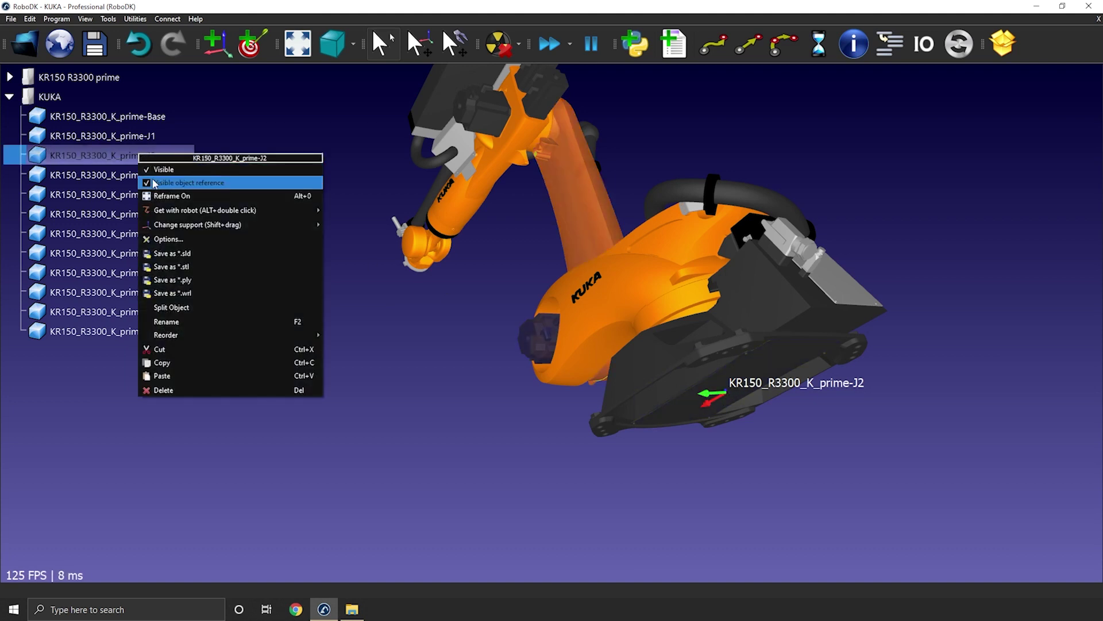
pyautogui.click(154, 183)
# Step: Show the object reference of KR150_R3300_K_prime-J6, check where it sits on the robot, and hide it
pyautogui.click(137, 232)
pyautogui.rightClick(135, 238)
pyautogui.click(211, 267)
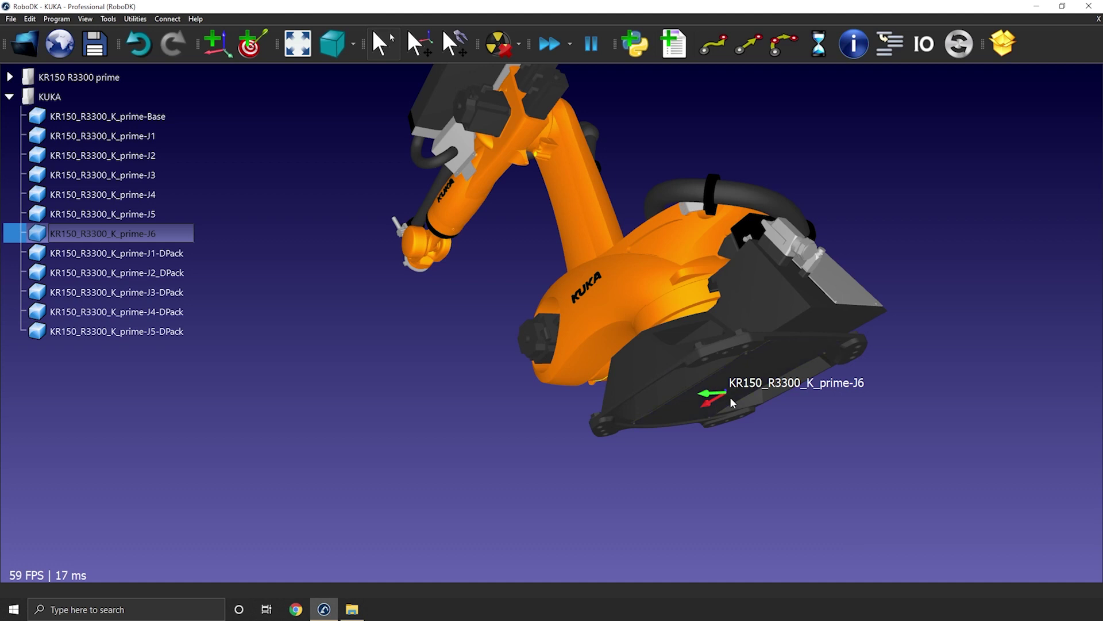
pyautogui.rightClick(101, 230)
pyautogui.click(150, 260)
# Step: Open Model Mechanism or Robot for a 6 axes industrial robot and compare the diagram's base frame with the model's reference
pyautogui.click(135, 18)
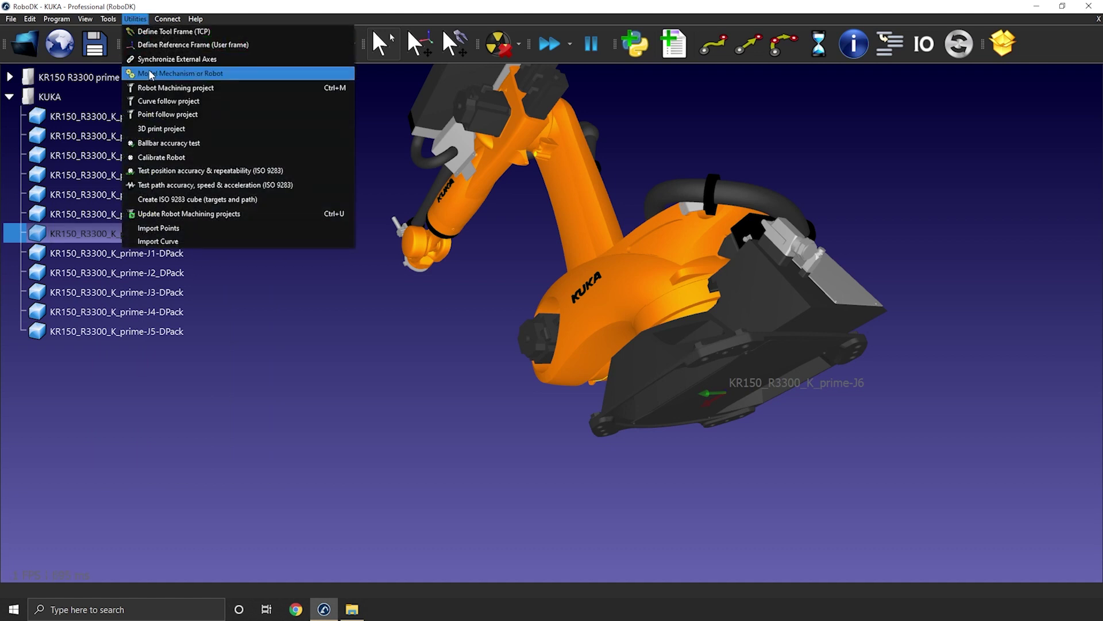
pyautogui.click(189, 71)
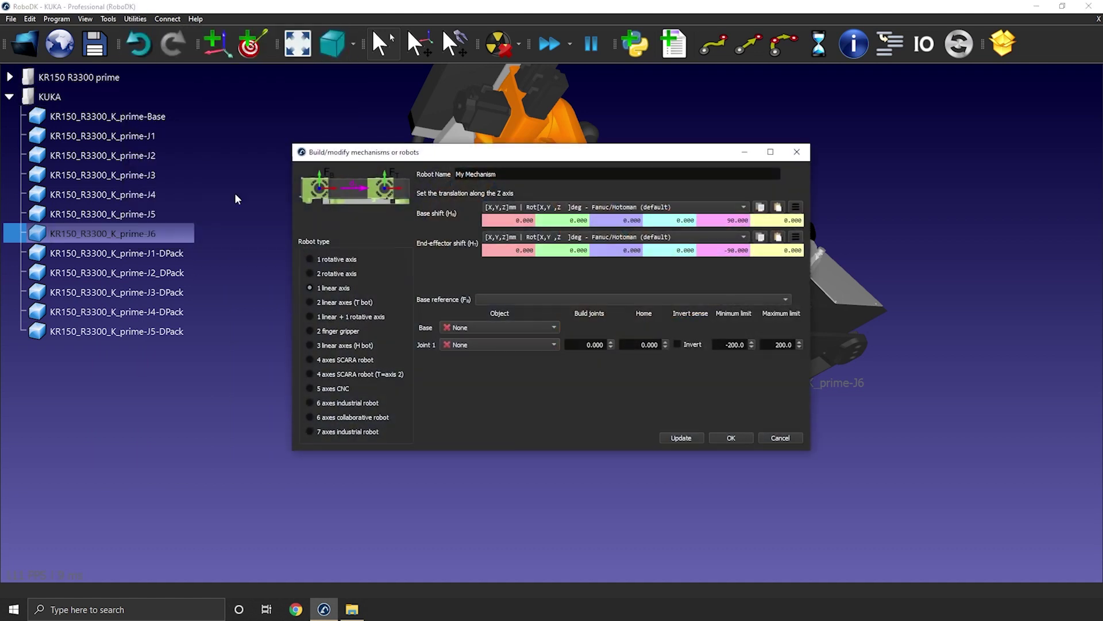
pyautogui.click(310, 402)
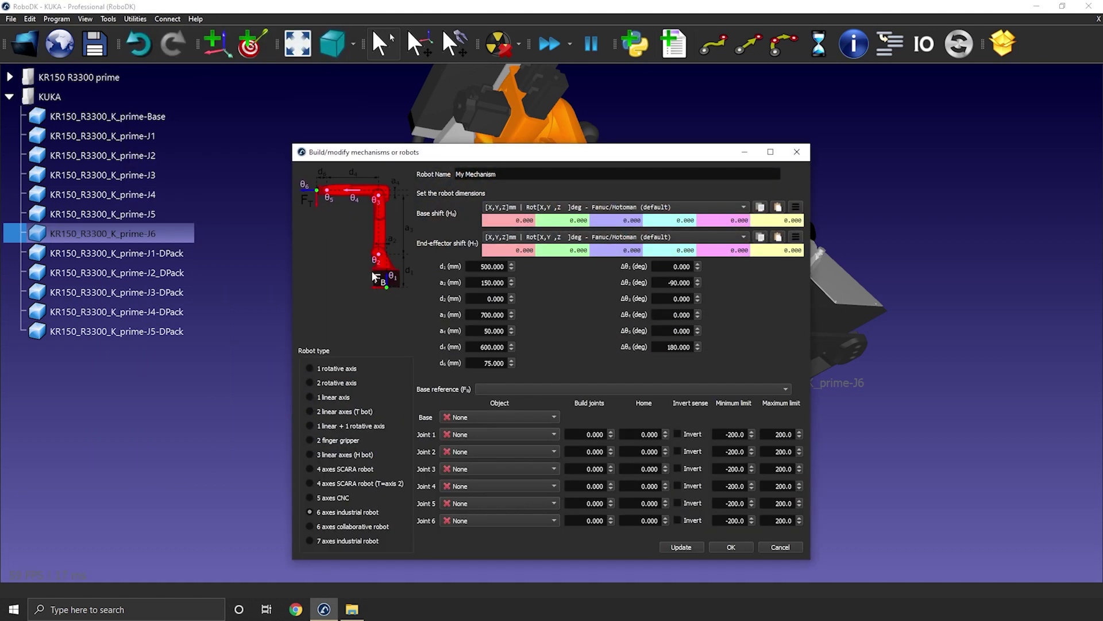
pyautogui.moveTo(427, 157); pyautogui.dragTo(724, 150)
pyautogui.moveTo(566, 258); pyautogui.dragTo(271, 282, button='middle')
pyautogui.moveTo(270, 281); pyautogui.dragTo(412, 196, button='right')
pyautogui.moveTo(412, 197); pyautogui.dragTo(377, 176)
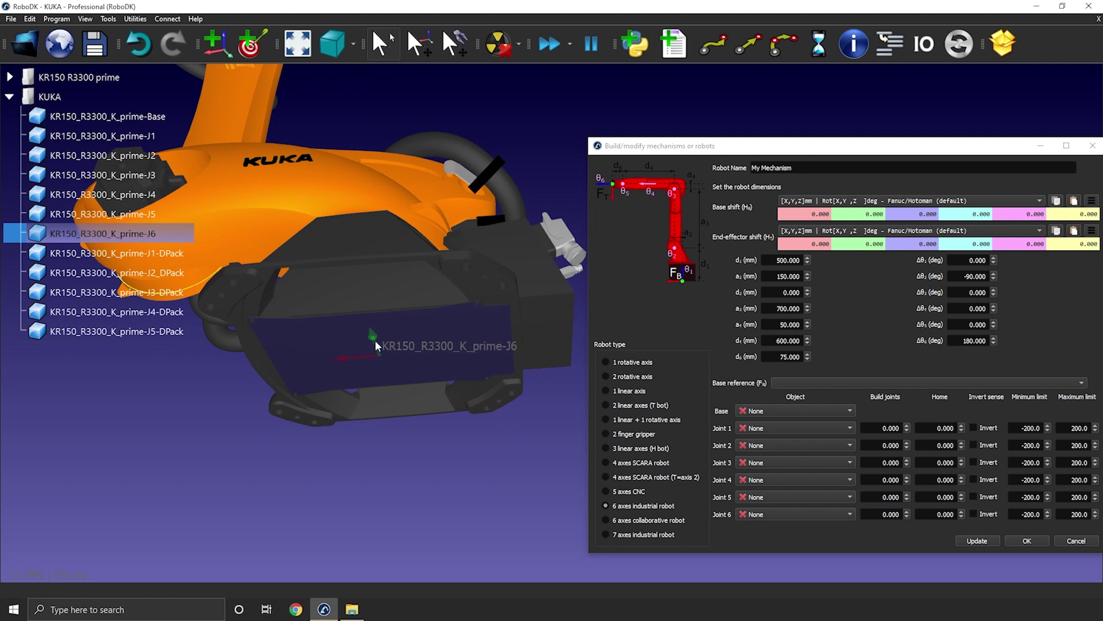
# Step: Compare the model's side-view pose with the robot diagram and close the mechanism builder without creating a robot
pyautogui.moveTo(487, 338); pyautogui.dragTo(444, 359, button='right')
pyautogui.scroll(-3, 414, 415)
pyautogui.moveTo(413, 415)
pyautogui.mouseDown()
pyautogui.moveTo(412, 399)
pyautogui.moveTo(526, 443)
pyautogui.moveTo(412, 413)
pyautogui.moveTo(440, 561)
pyautogui.moveTo(388, 370)
pyautogui.moveTo(404, 414)
pyautogui.moveTo(468, 413)
pyautogui.moveTo(428, 423)
pyautogui.mouseUp()
pyautogui.moveTo(730, 154); pyautogui.dragTo(658, 115)
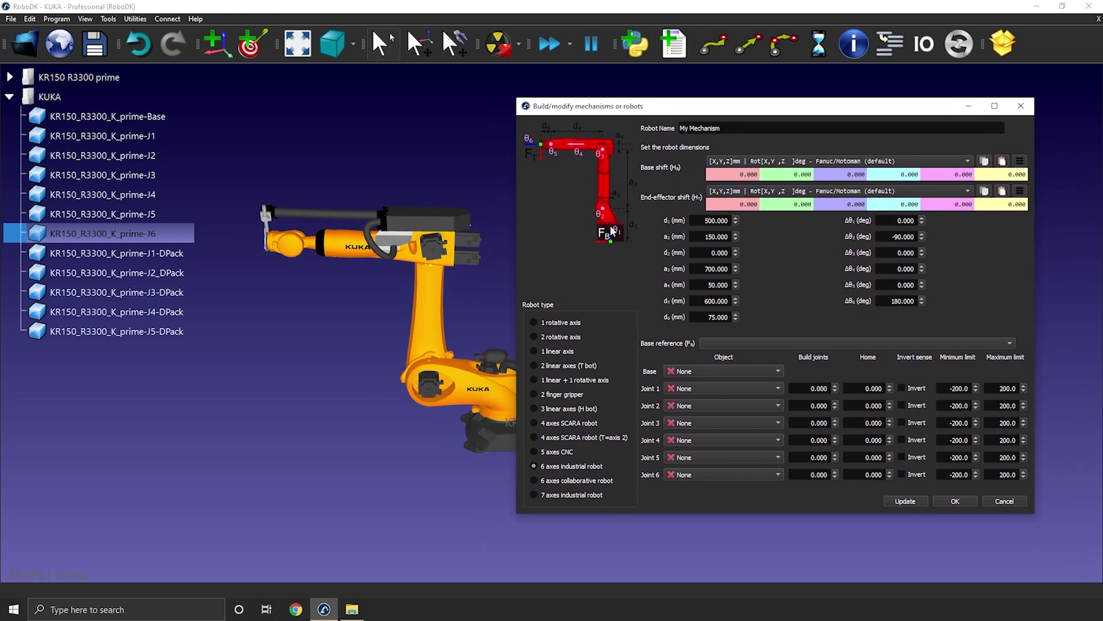
pyautogui.click(1021, 106)
# Step: Create a new station and import Dobot - CR3.STEP from the Collaborative robot folder
pyautogui.hotkey('ctrl', 'n')
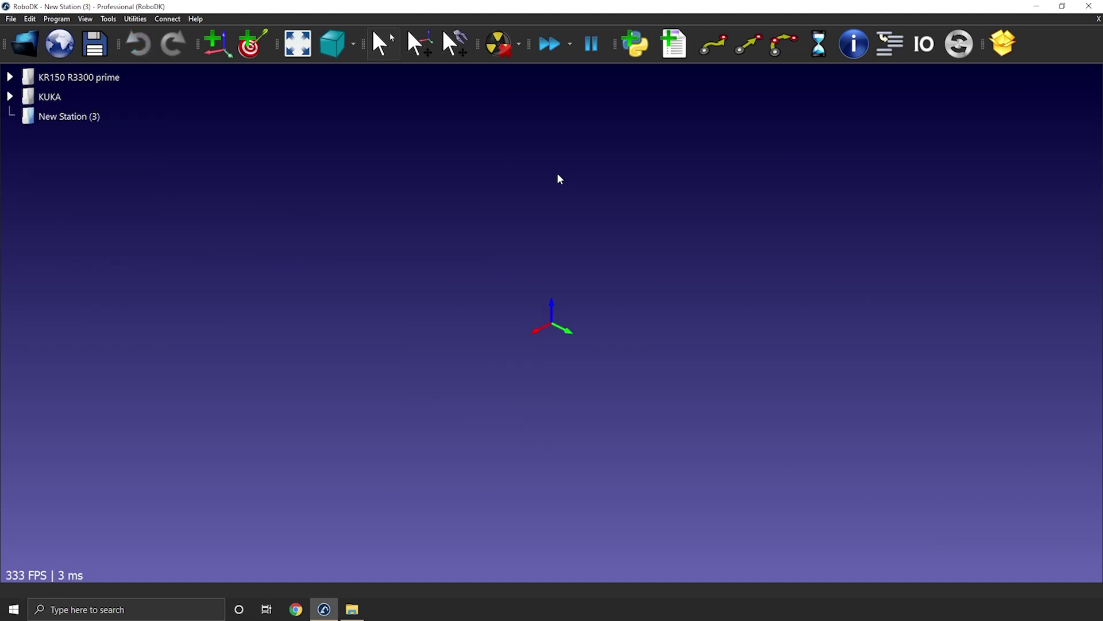
pyautogui.click(351, 609)
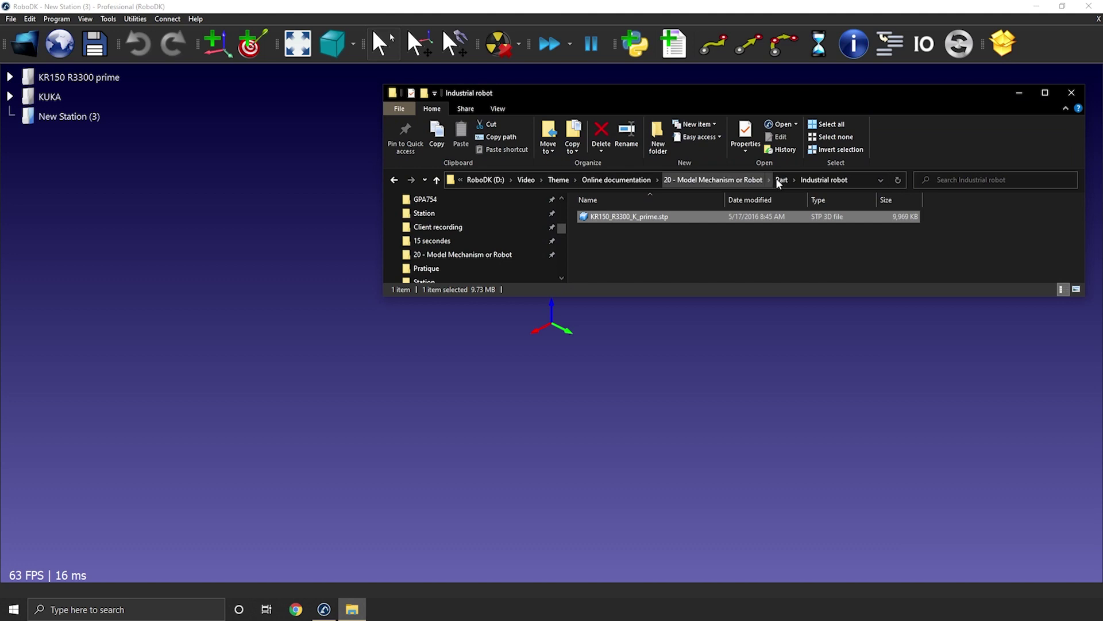
pyautogui.click(782, 180)
pyautogui.doubleClick(660, 216)
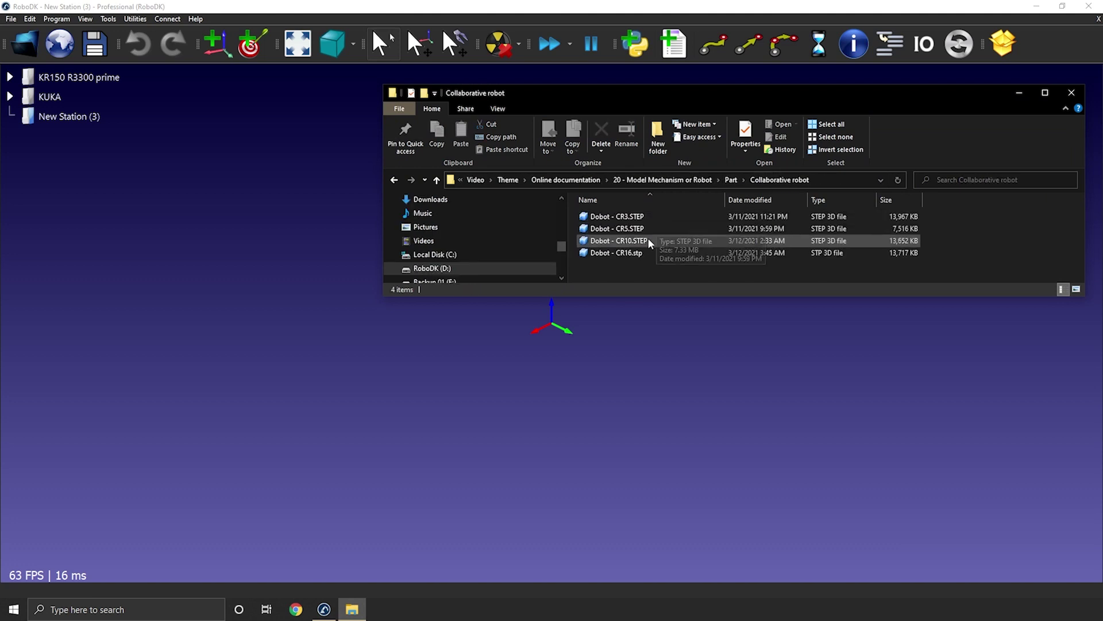
pyautogui.click(623, 219)
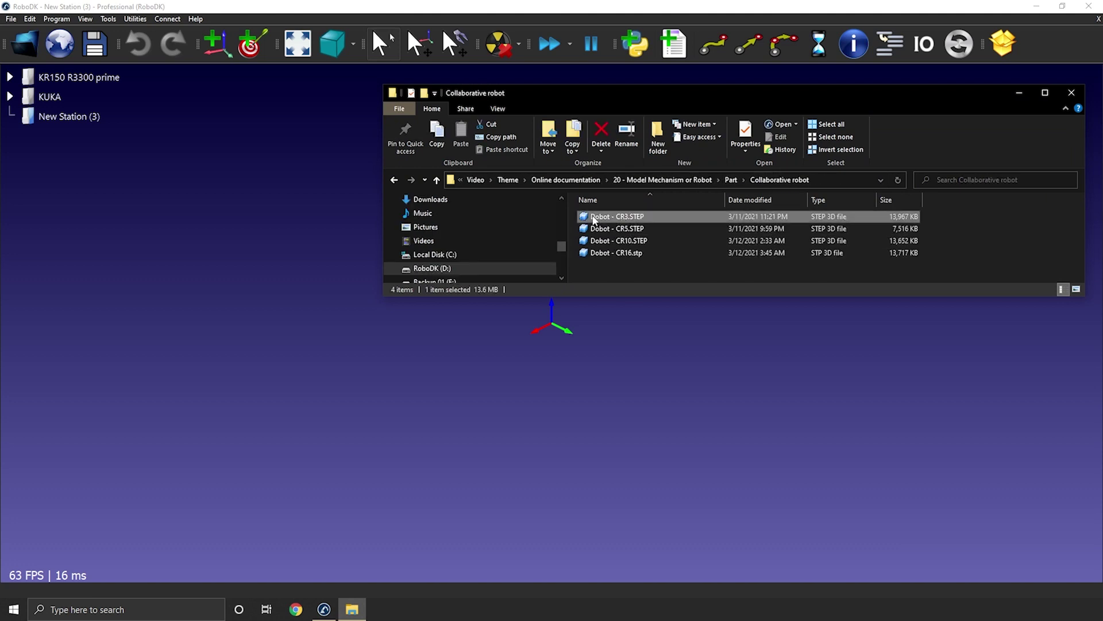
pyautogui.moveTo(594, 220); pyautogui.dragTo(236, 208)
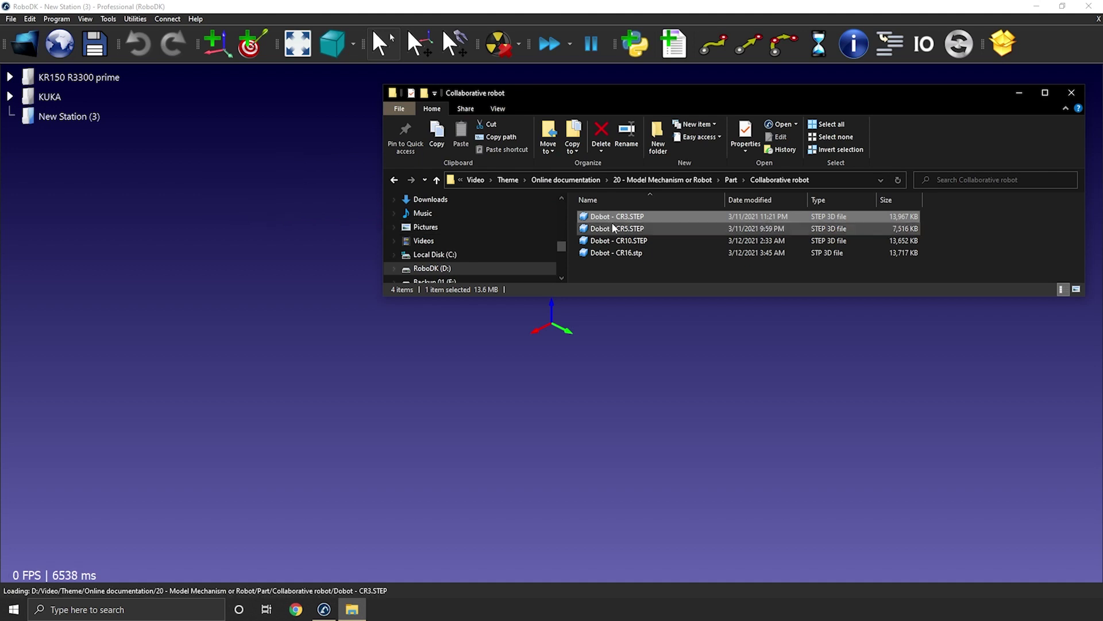
pyautogui.click(1018, 93)
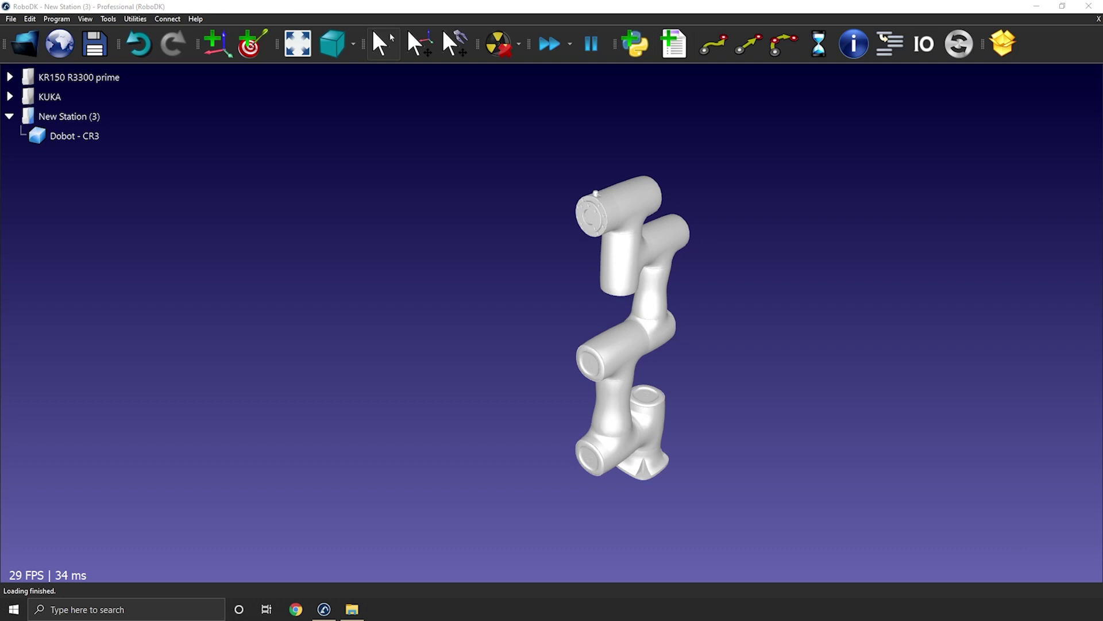
# Step: Show the object reference of Dobot - CR3 with enlarged axes and check where it sits on the robot's base
pyautogui.moveTo(561, 356); pyautogui.dragTo(490, 151)
pyautogui.rightClick(490, 150)
pyautogui.click(551, 177)
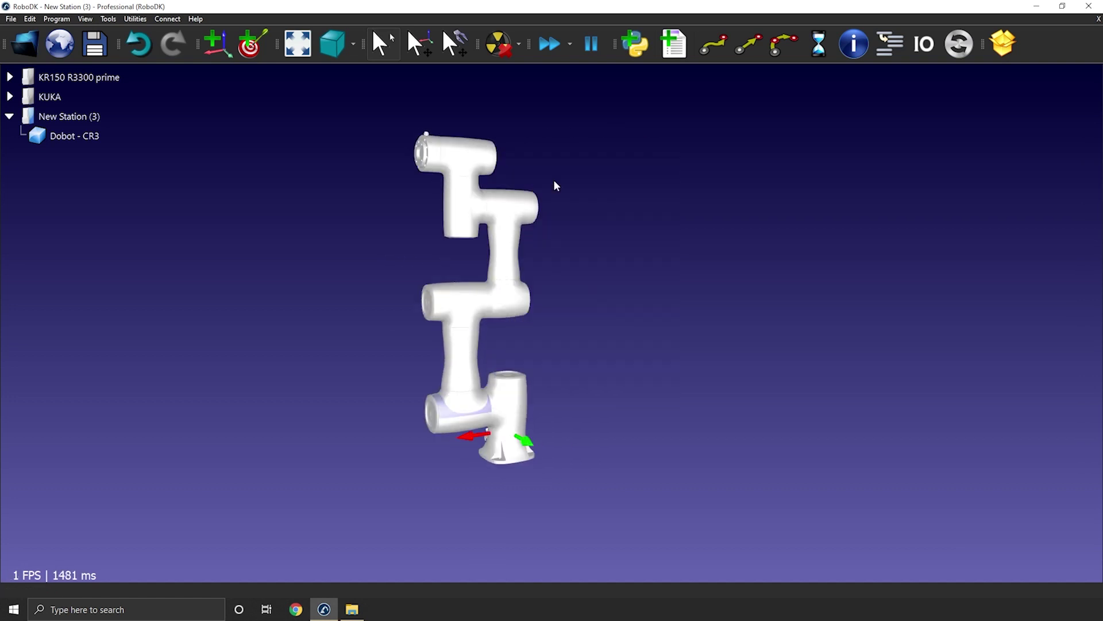
pyautogui.press('+')
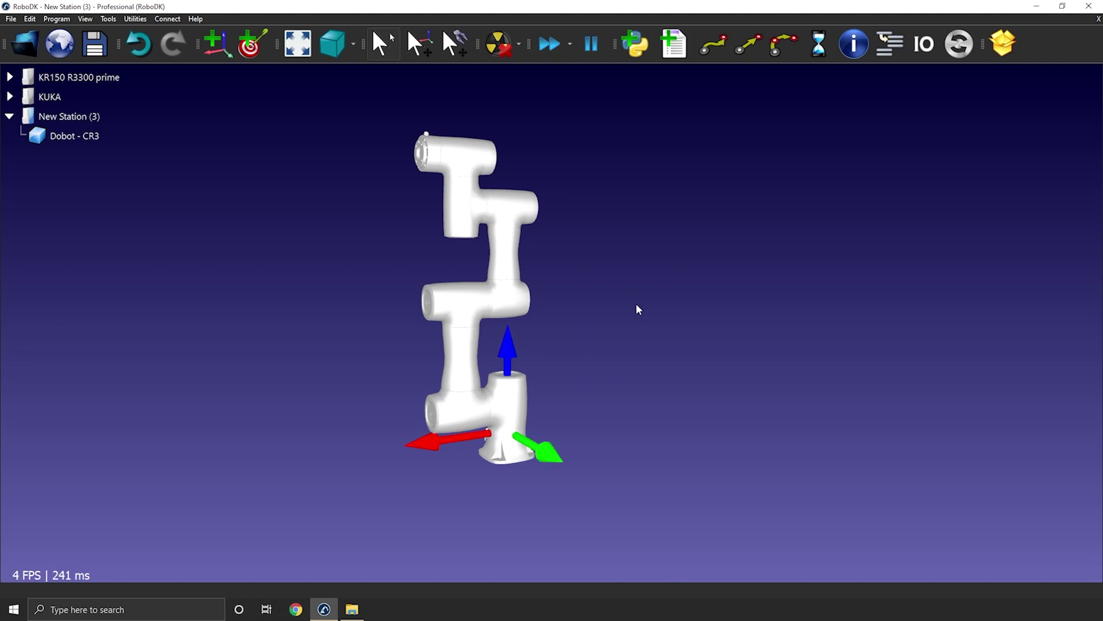
pyautogui.moveTo(517, 400)
pyautogui.mouseDown()
pyautogui.moveTo(515, 371)
pyautogui.moveTo(470, 407)
pyautogui.moveTo(472, 387)
pyautogui.mouseUp()
pyautogui.scroll(5, 508, 417)
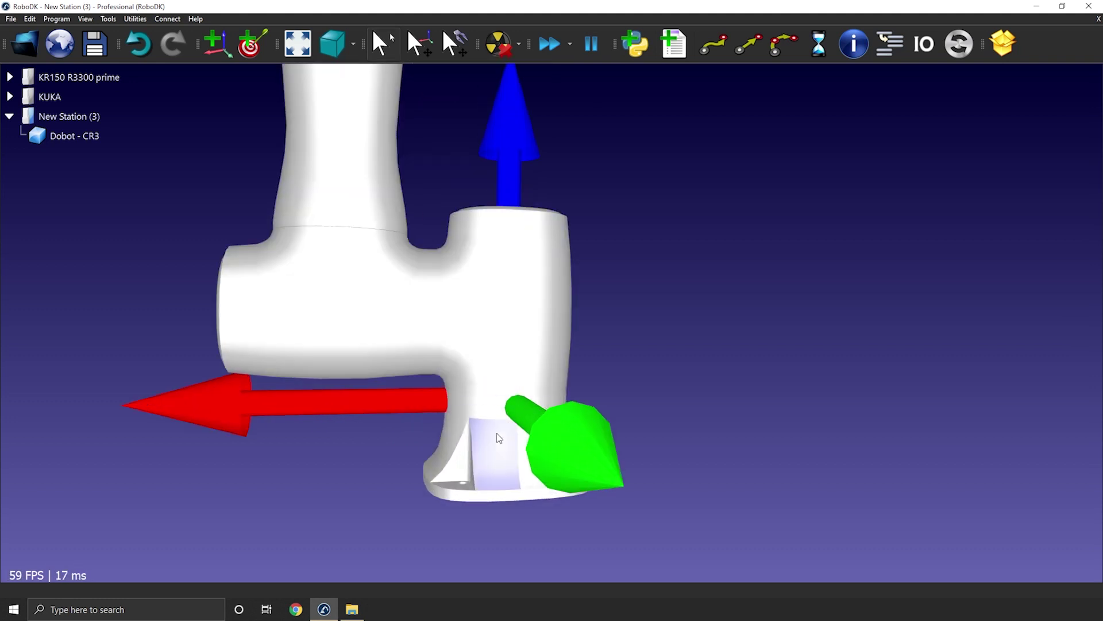
pyautogui.scroll(-5, 501, 408)
# Step: Open Model Mechanism or Robot for a 6 axes collaborative robot and place its window beside the Dobot - CR3 model
pyautogui.click(135, 19)
pyautogui.click(166, 72)
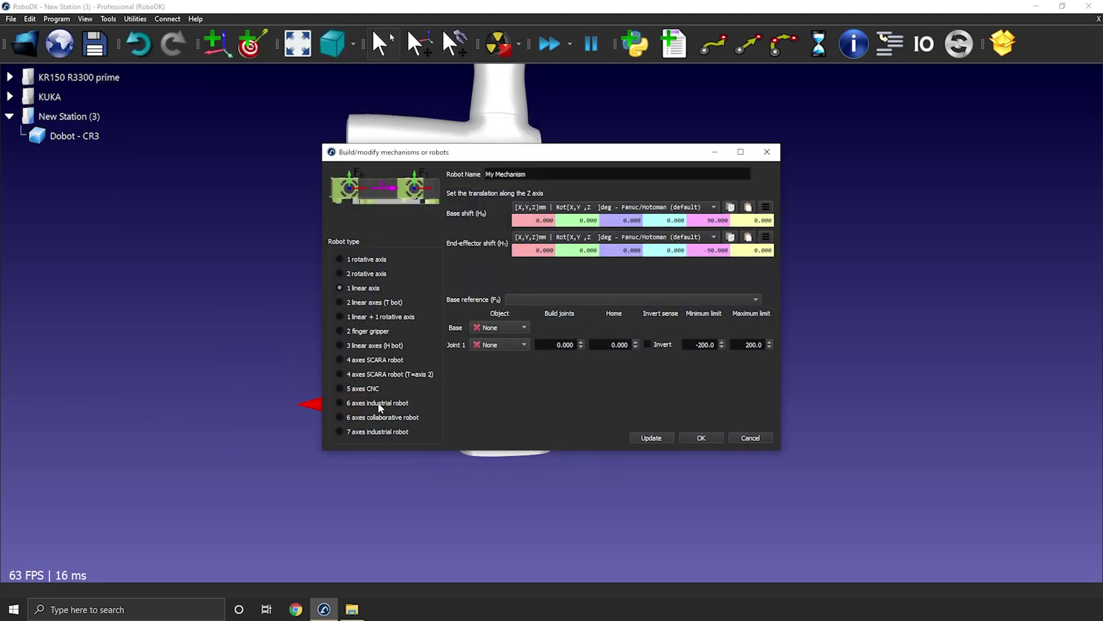
pyautogui.click(370, 418)
pyautogui.moveTo(496, 158); pyautogui.dragTo(555, 111)
pyautogui.moveTo(383, 97); pyautogui.dragTo(312, 58)
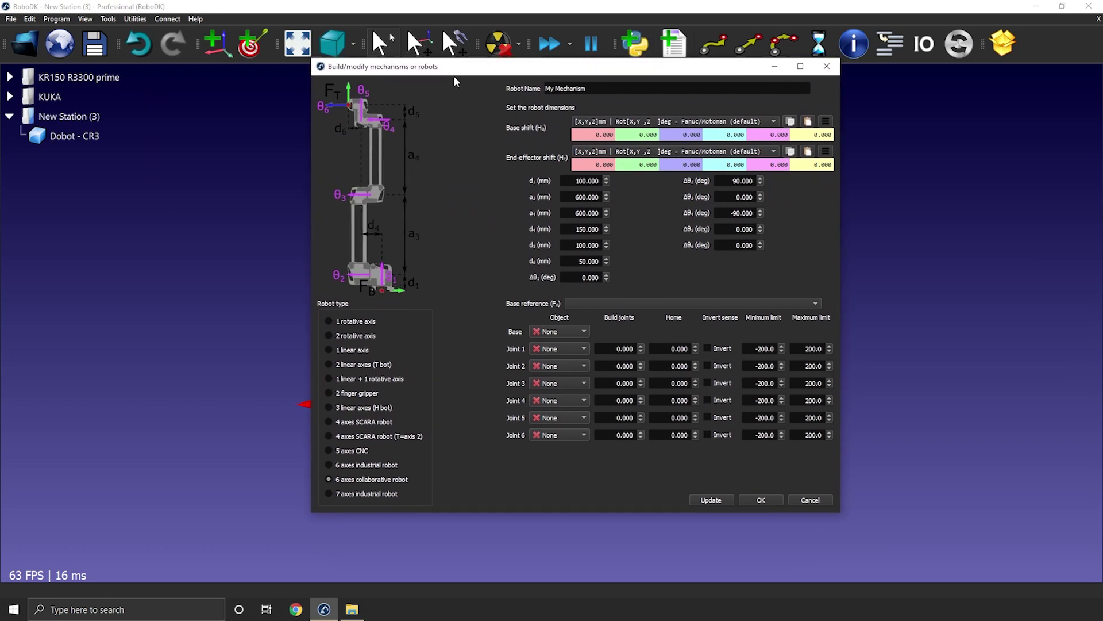
pyautogui.moveTo(437, 66); pyautogui.dragTo(684, 76)
# Step: Compare the model's reference orientation with the collaborative robot diagram and close the mechanism builder without creating a robot
pyautogui.moveTo(432, 325); pyautogui.dragTo(605, 359)
pyautogui.moveTo(605, 359); pyautogui.dragTo(560, 369, button='right')
pyautogui.moveTo(387, 382); pyautogui.dragTo(358, 320, button='right')
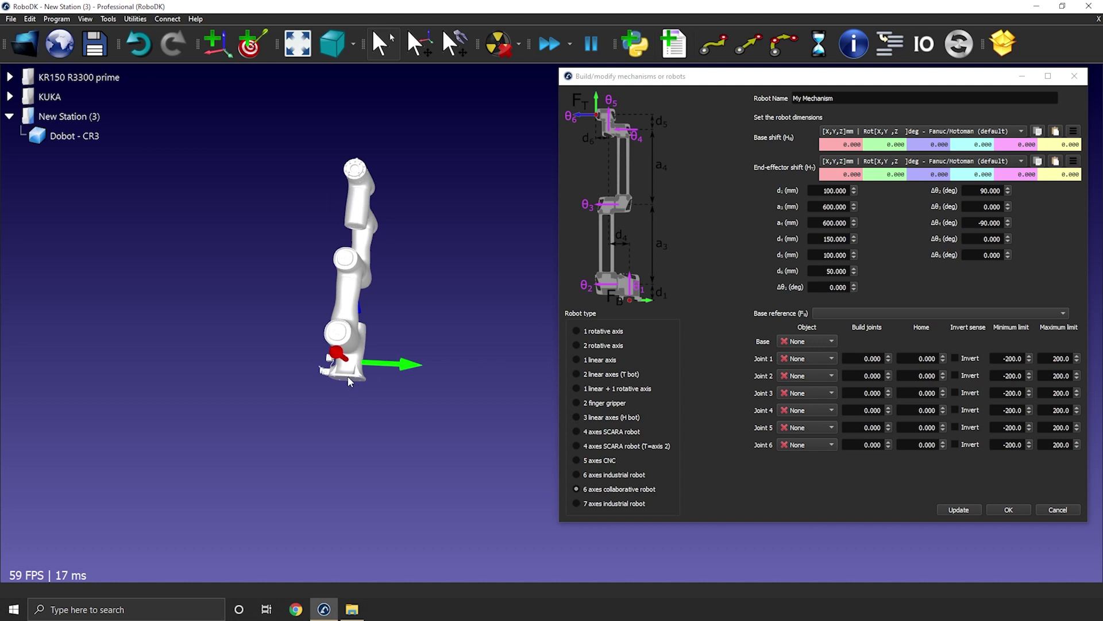
pyautogui.moveTo(361, 368); pyautogui.dragTo(394, 427)
pyautogui.moveTo(353, 391); pyautogui.dragTo(141, 390)
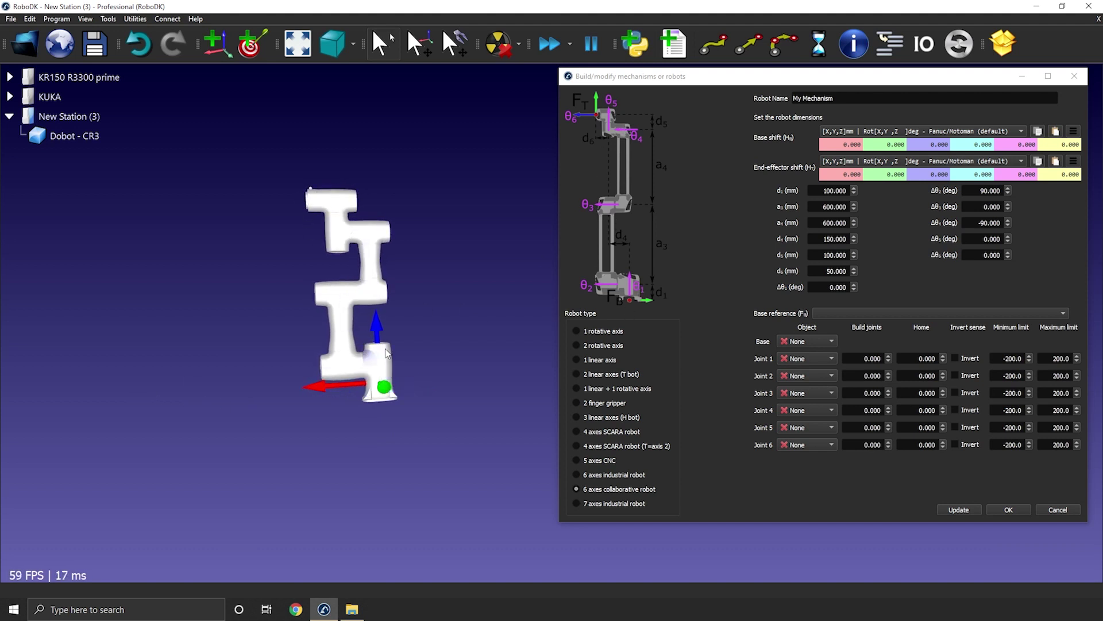
pyautogui.moveTo(350, 385); pyautogui.dragTo(452, 368)
pyautogui.click(1074, 76)
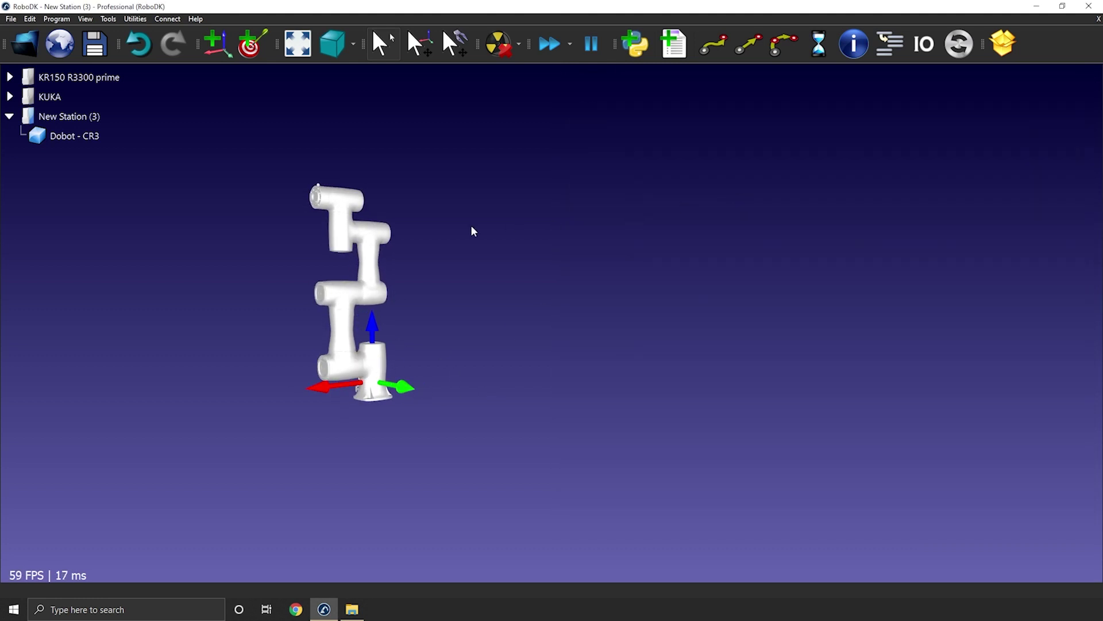
# Step: Rotate the Dobot - CR3 geometry by -90 degrees about Z with Move geometry and apply the move
pyautogui.doubleClick(358, 249)
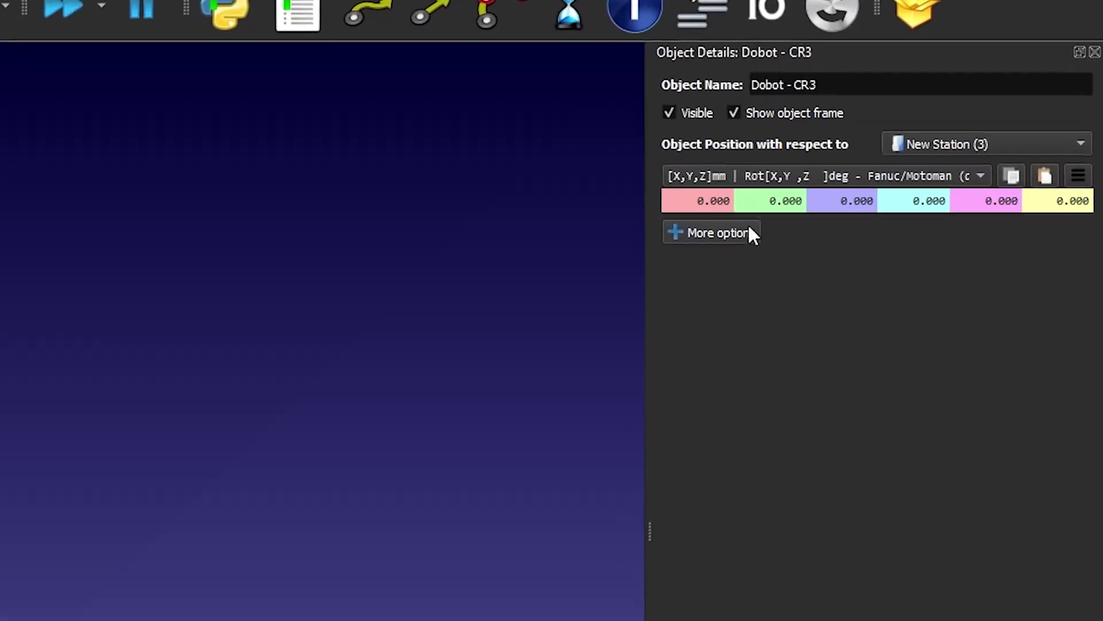
pyautogui.click(733, 235)
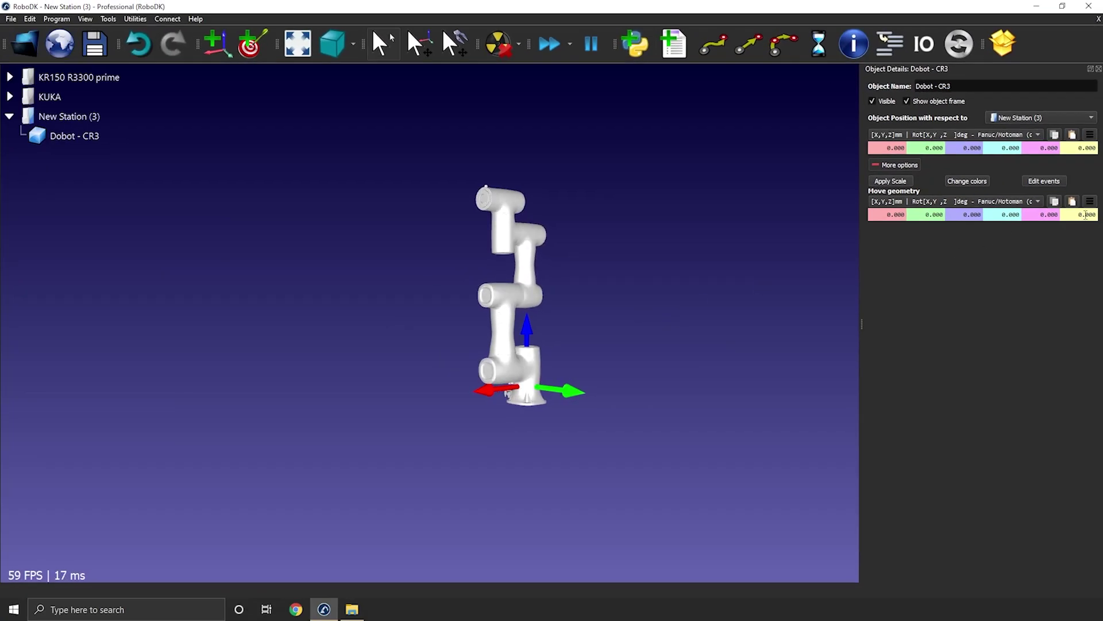
pyautogui.scroll(-15, 1068, 217)
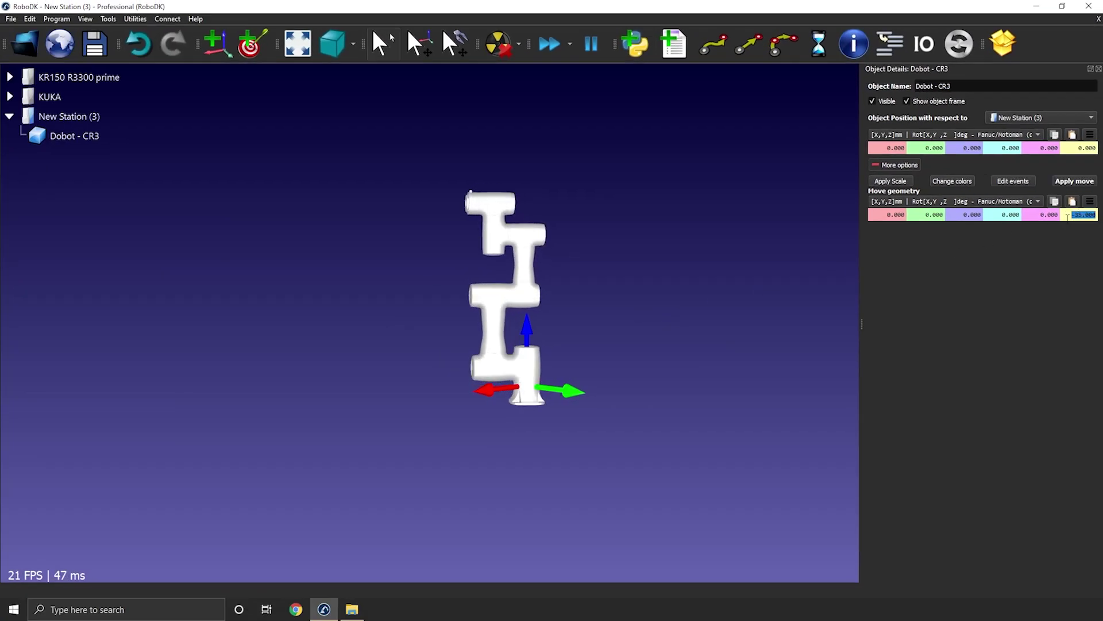
pyautogui.scroll(-3, 1067, 217)
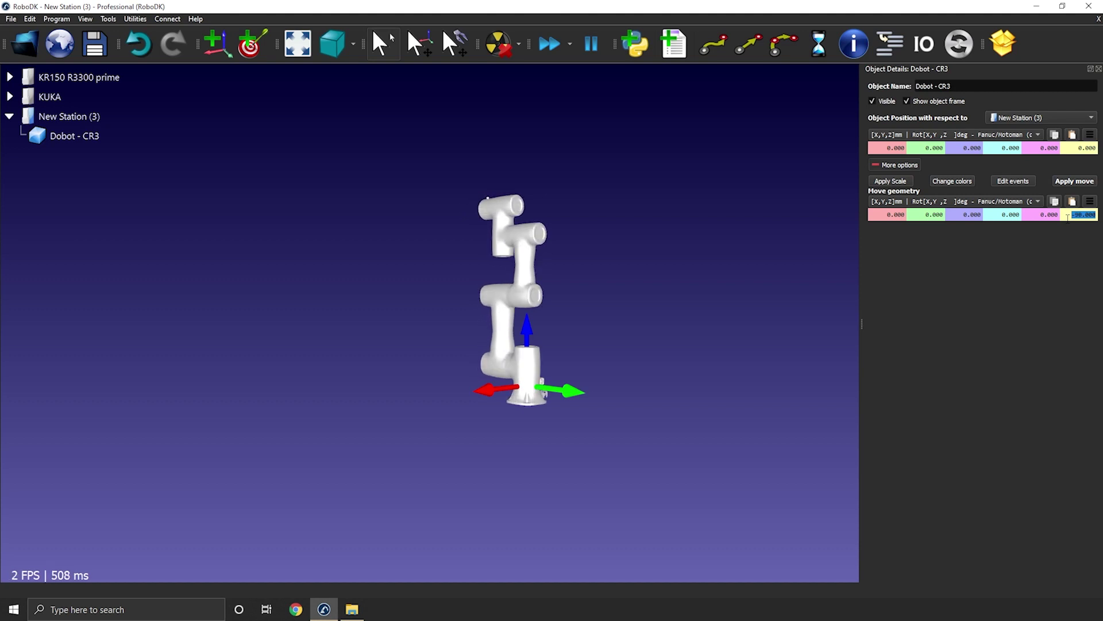
pyautogui.click(1074, 182)
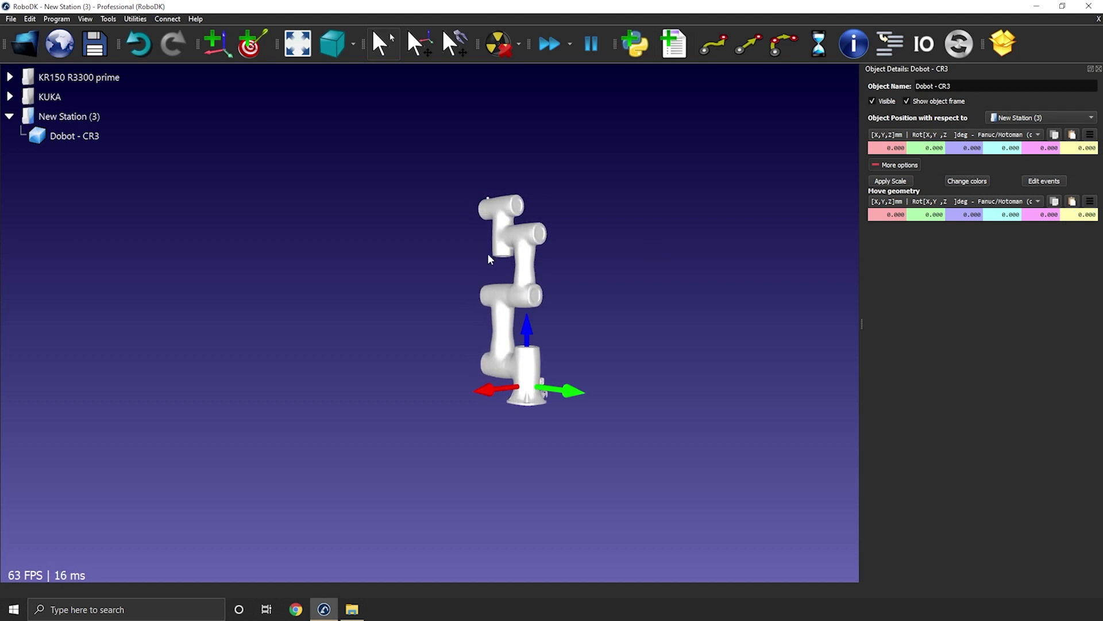
# Step: Measure the position of the plane on the underside of the Dobot - CR3 base
pyautogui.moveTo(486, 254); pyautogui.dragTo(347, 430)
pyautogui.scroll(5, 365, 387)
pyautogui.scroll(3, 366, 388)
pyautogui.moveTo(367, 385); pyautogui.dragTo(360, 335, button='right')
pyautogui.moveTo(367, 411); pyautogui.dragTo(393, 420, button='middle')
pyautogui.moveTo(395, 425); pyautogui.dragTo(356, 350)
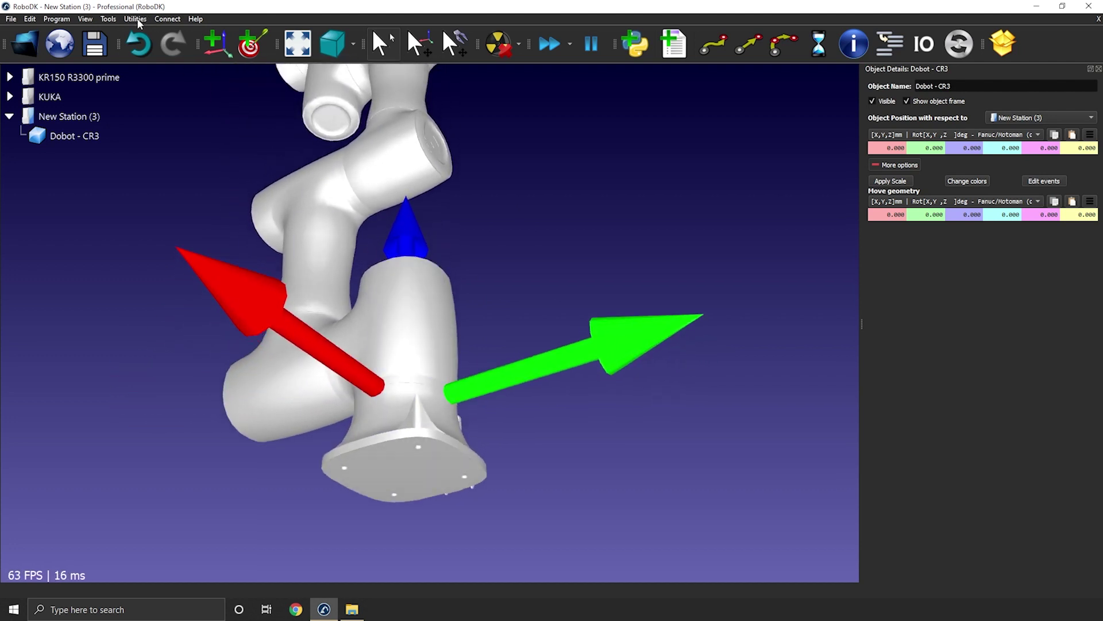
pyautogui.click(110, 19)
pyautogui.click(144, 98)
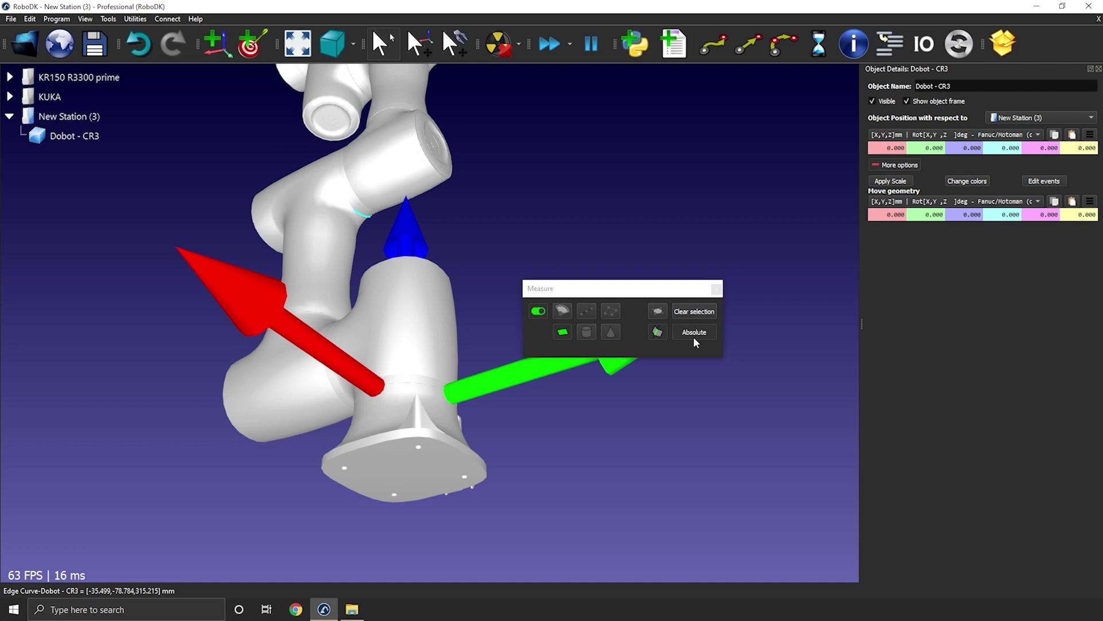
pyautogui.click(399, 474)
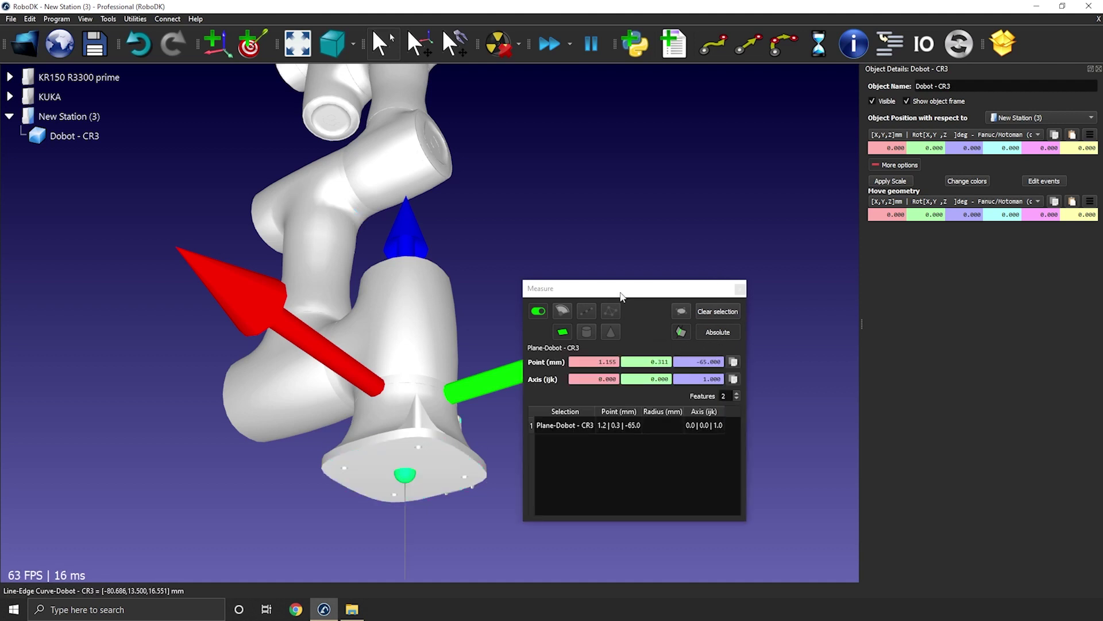
pyautogui.moveTo(625, 295); pyautogui.dragTo(643, 70)
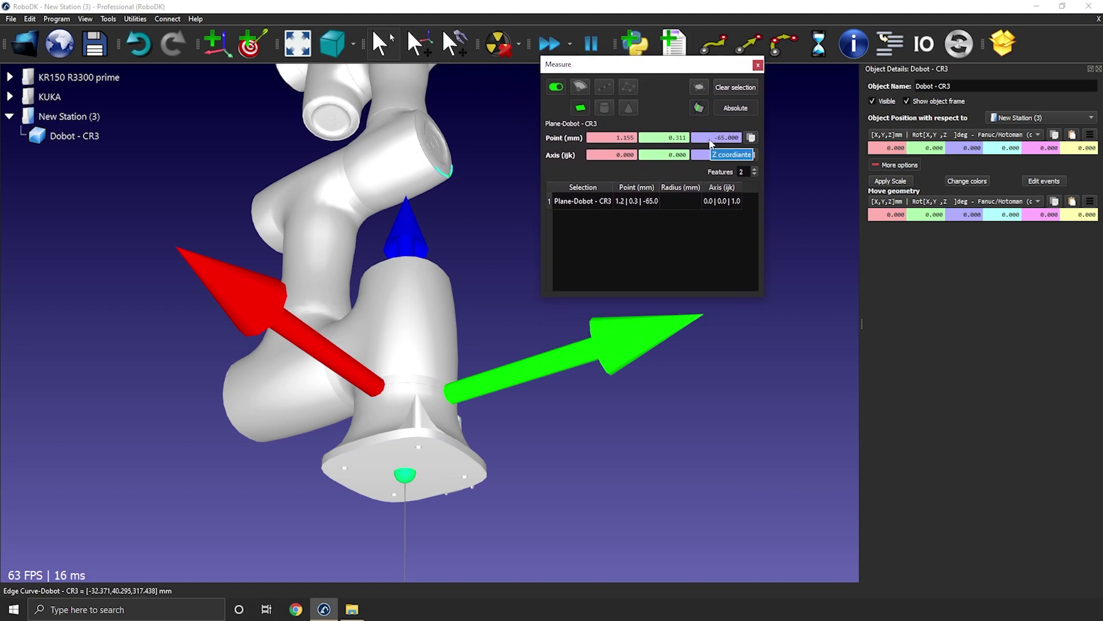
# Step: Shift the Dobot - CR3 geometry 65 mm along Z, apply the move and close the measuring tool
pyautogui.moveTo(707, 142); pyautogui.dragTo(733, 146)
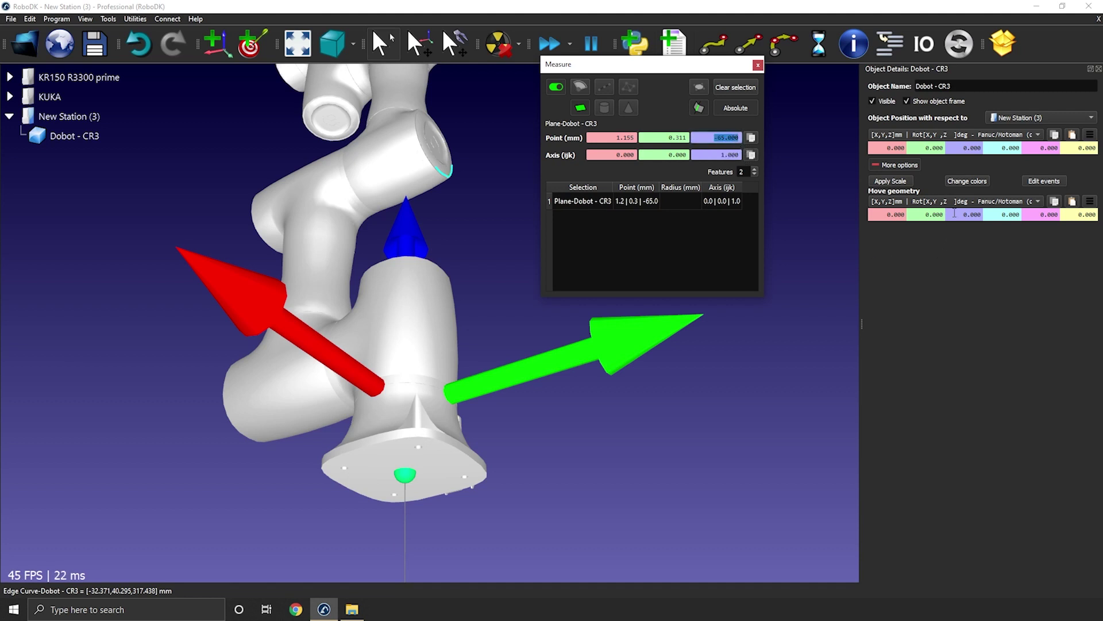
pyautogui.moveTo(955, 213); pyautogui.dragTo(990, 216)
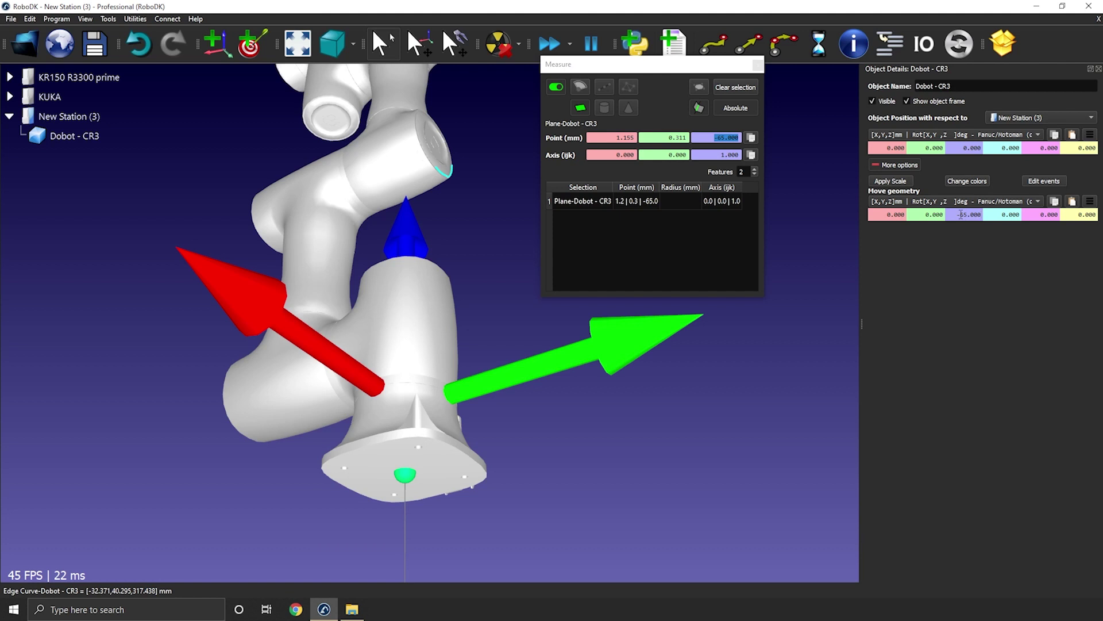
pyautogui.press('Return')
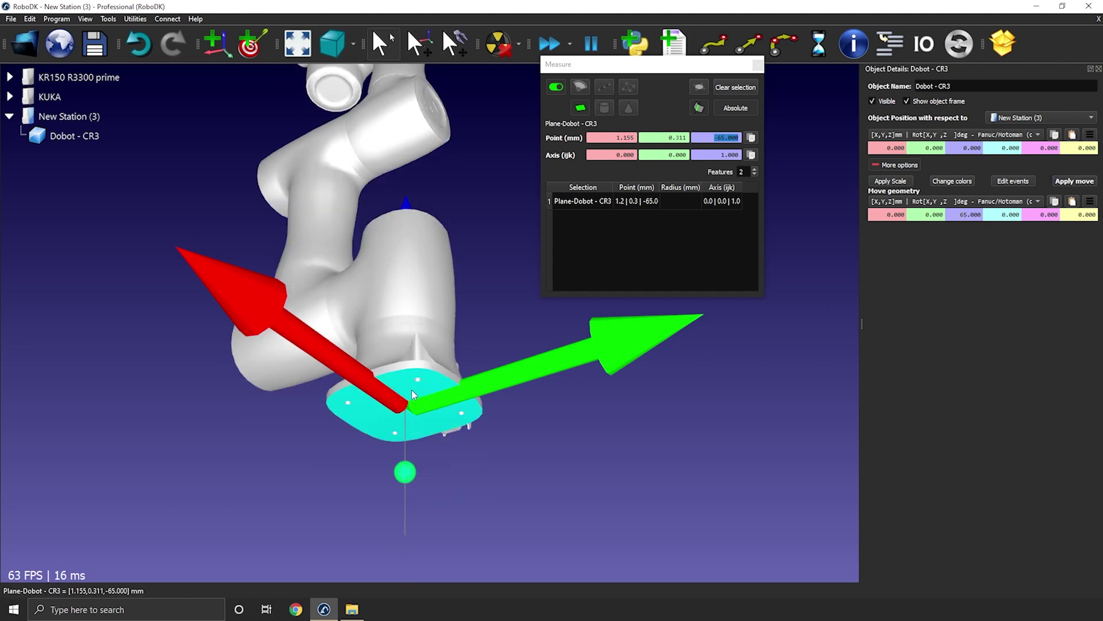
pyautogui.scroll(2, 407, 412)
pyautogui.click(1068, 179)
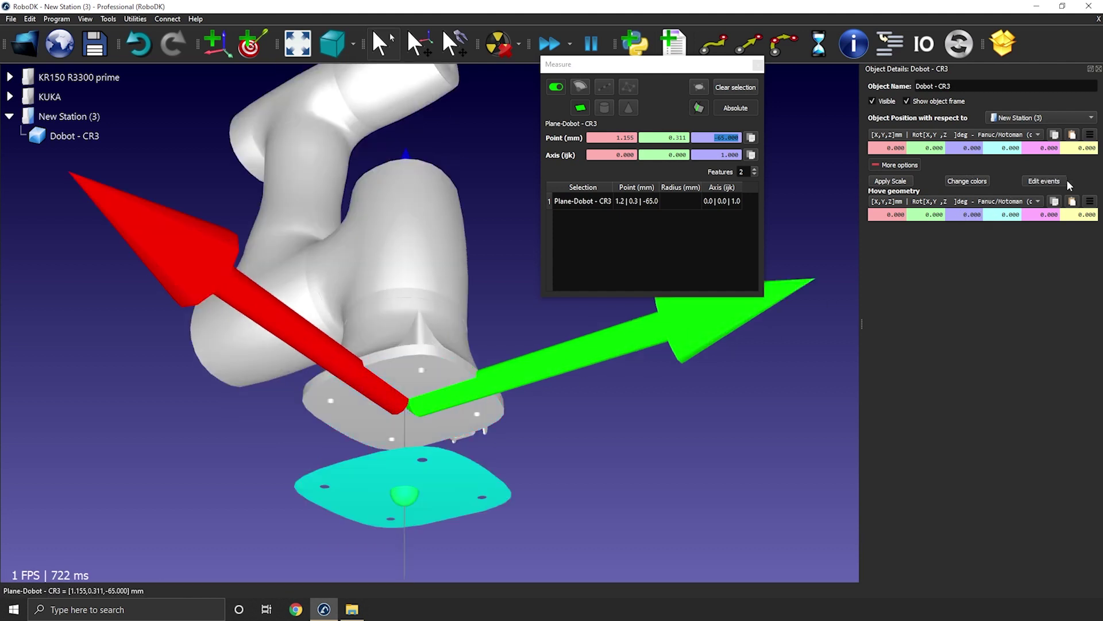
pyautogui.moveTo(450, 363); pyautogui.dragTo(511, 481, button='right')
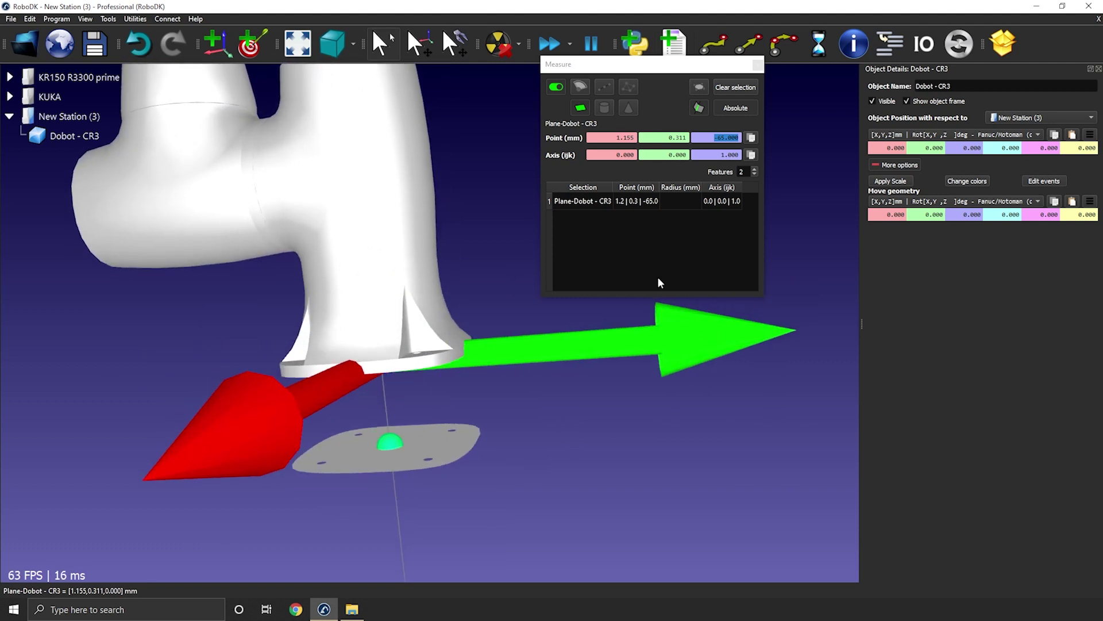
pyautogui.click(759, 67)
# Step: Split the Dobot - CR3 object into its individual bodies and close its object details
pyautogui.scroll(-5, 590, 206)
pyautogui.moveTo(589, 207); pyautogui.dragTo(447, 402, button='middle')
pyautogui.moveTo(447, 403)
pyautogui.mouseDown(button='right')
pyautogui.moveTo(555, 367)
pyautogui.moveTo(465, 393)
pyautogui.moveTo(460, 413)
pyautogui.mouseUp(button='right')
pyautogui.scroll(-4, 469, 384)
pyautogui.moveTo(469, 384); pyautogui.dragTo(492, 436, button='middle')
pyautogui.moveTo(492, 440); pyautogui.dragTo(509, 387)
pyautogui.click(85, 136)
pyautogui.rightClick(86, 136)
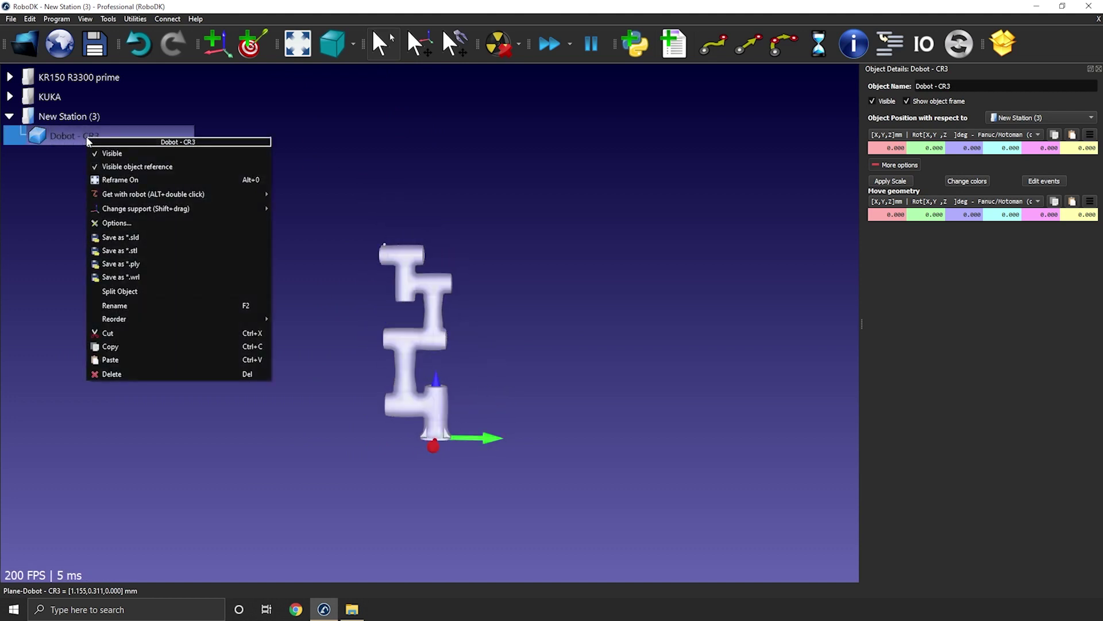
pyautogui.click(124, 292)
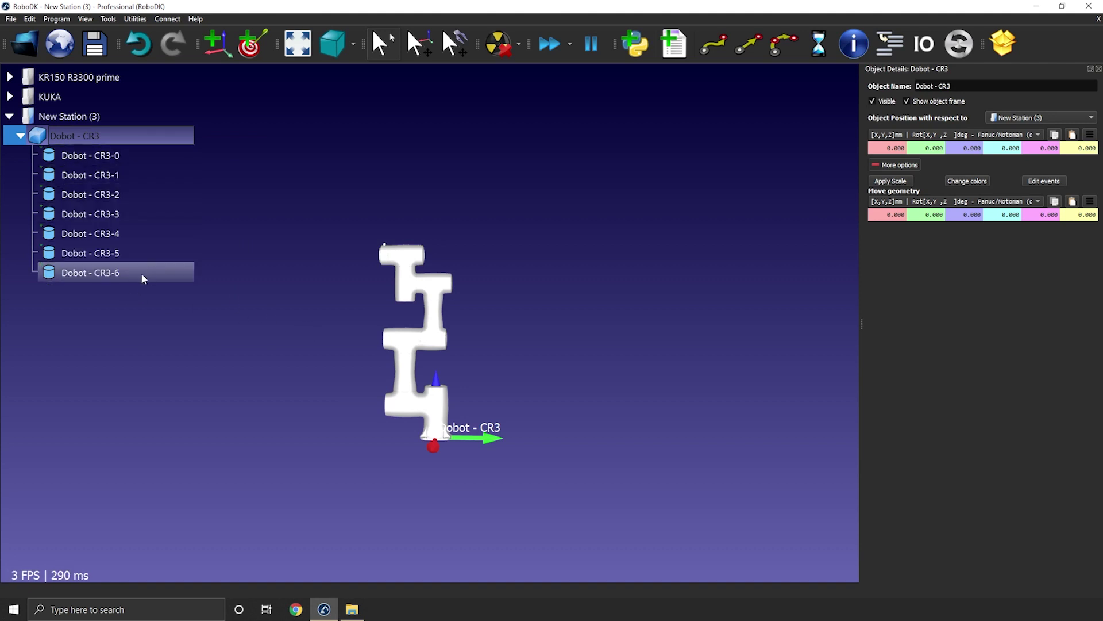
pyautogui.click(1099, 69)
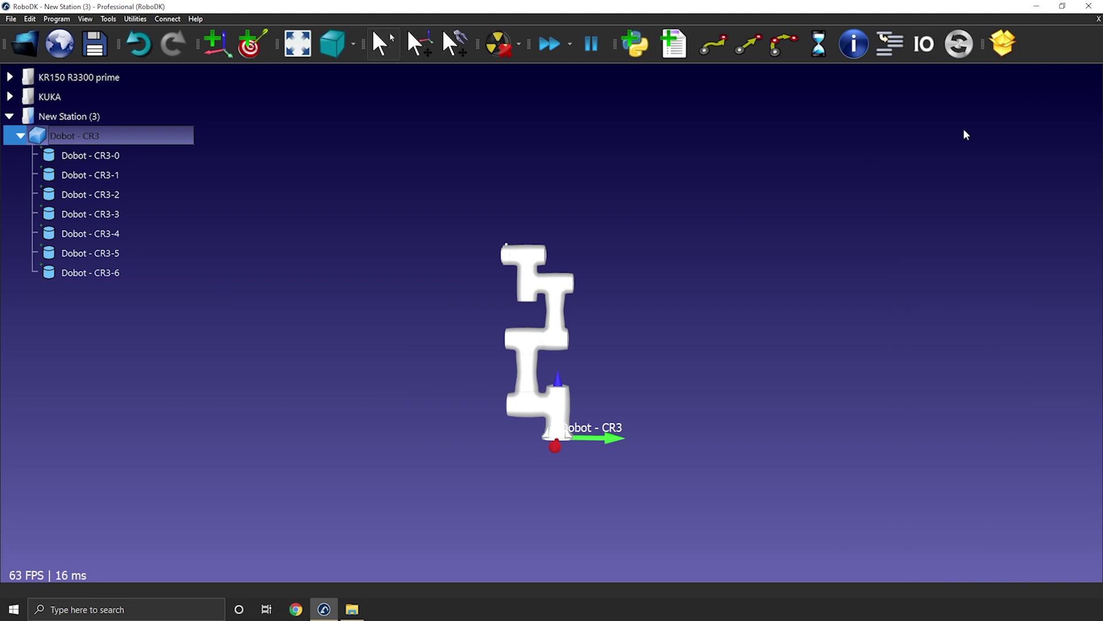
# Step: Convert the seven bodies Dobot - CR3-0 through Dobot - CR3-6 to separate objects
pyautogui.scroll(2, 517, 354)
pyautogui.scroll(2, 506, 356)
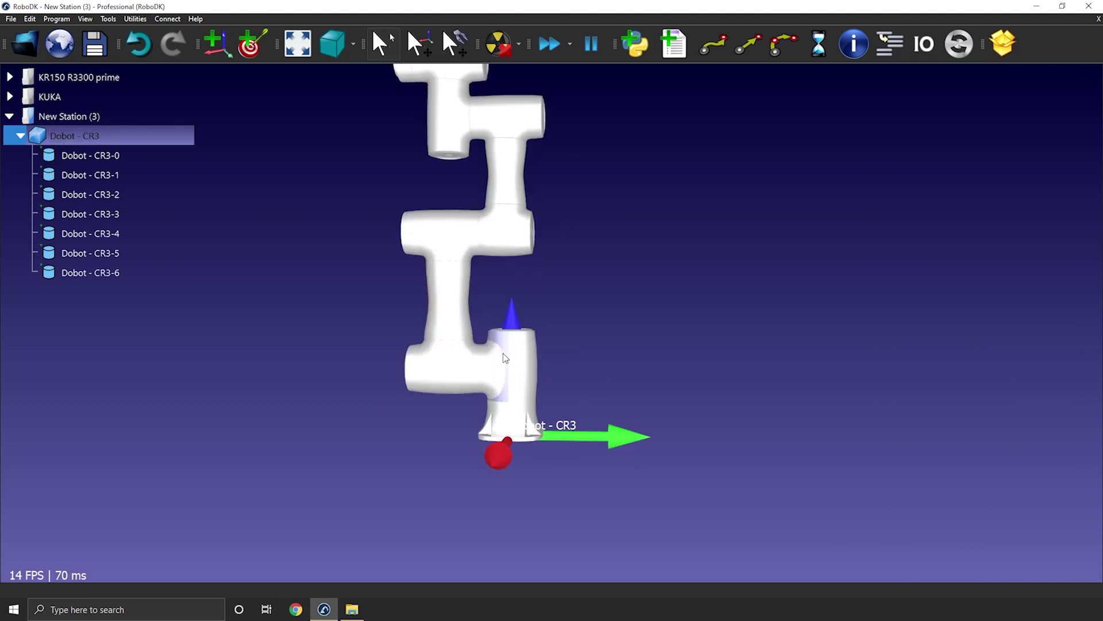
pyautogui.scroll(-1, 450, 350)
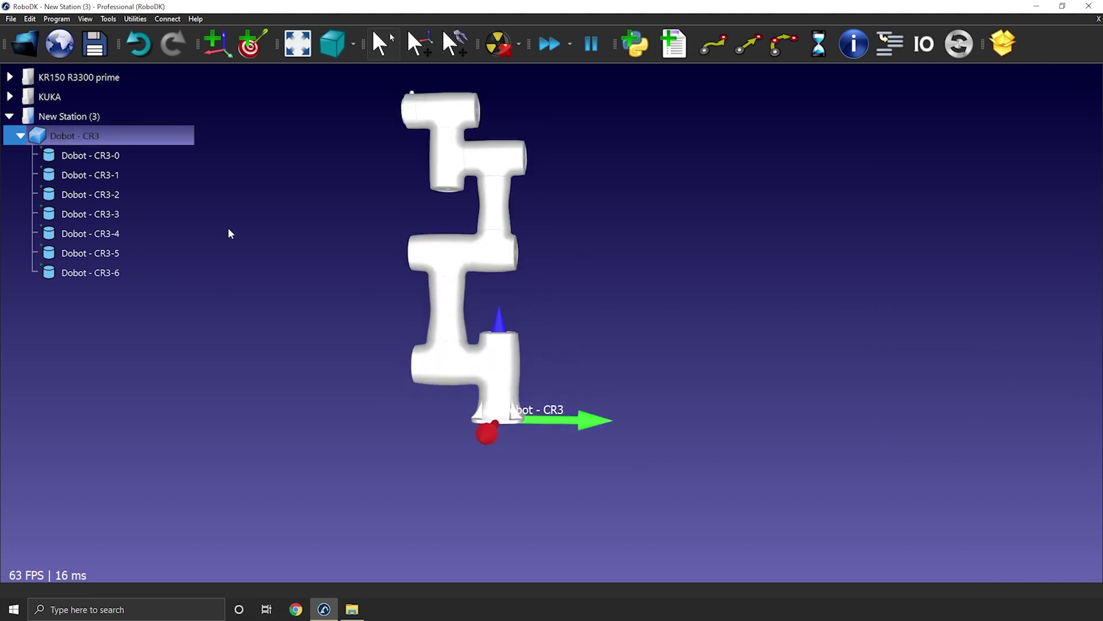
pyautogui.click(126, 157)
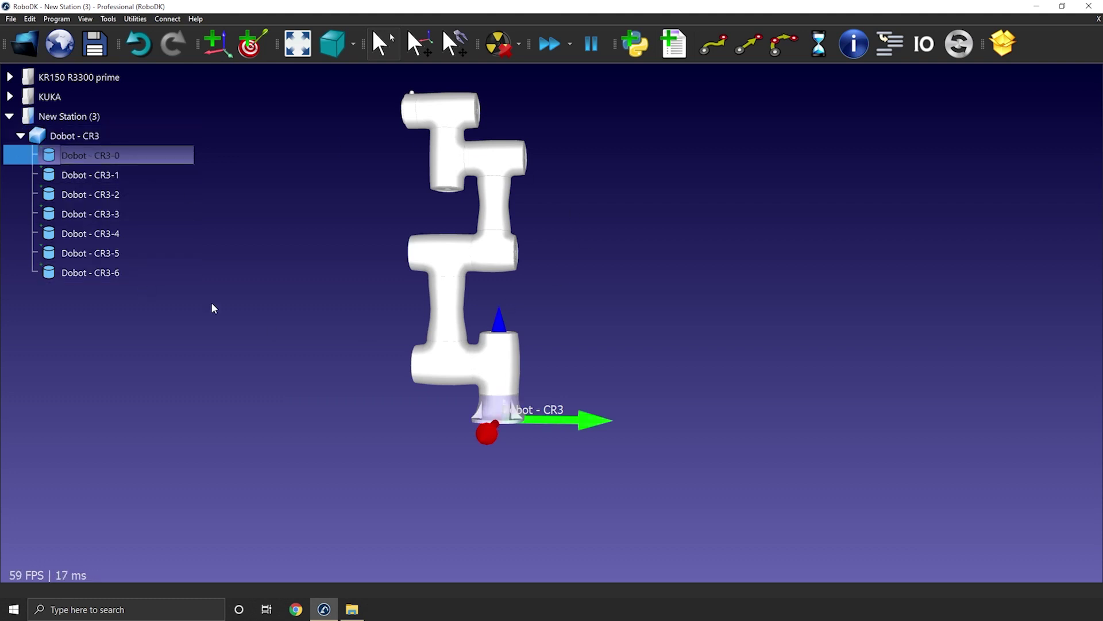
pyautogui.keyDown('shift'); pyautogui.click(132, 273); pyautogui.keyUp('shift')
pyautogui.rightClick(130, 274)
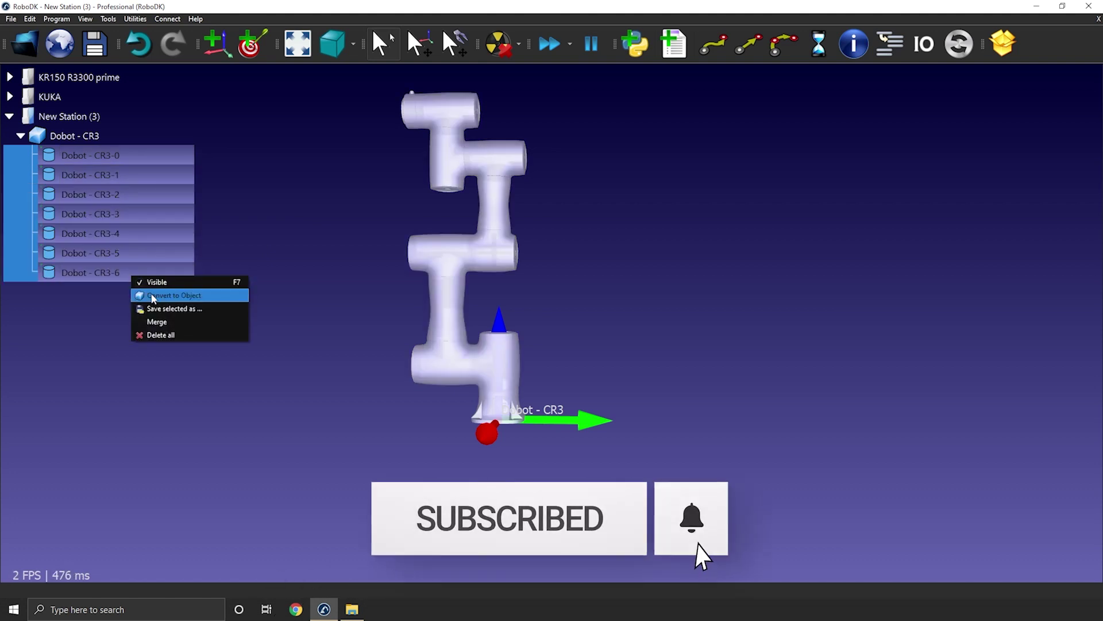
pyautogui.click(150, 295)
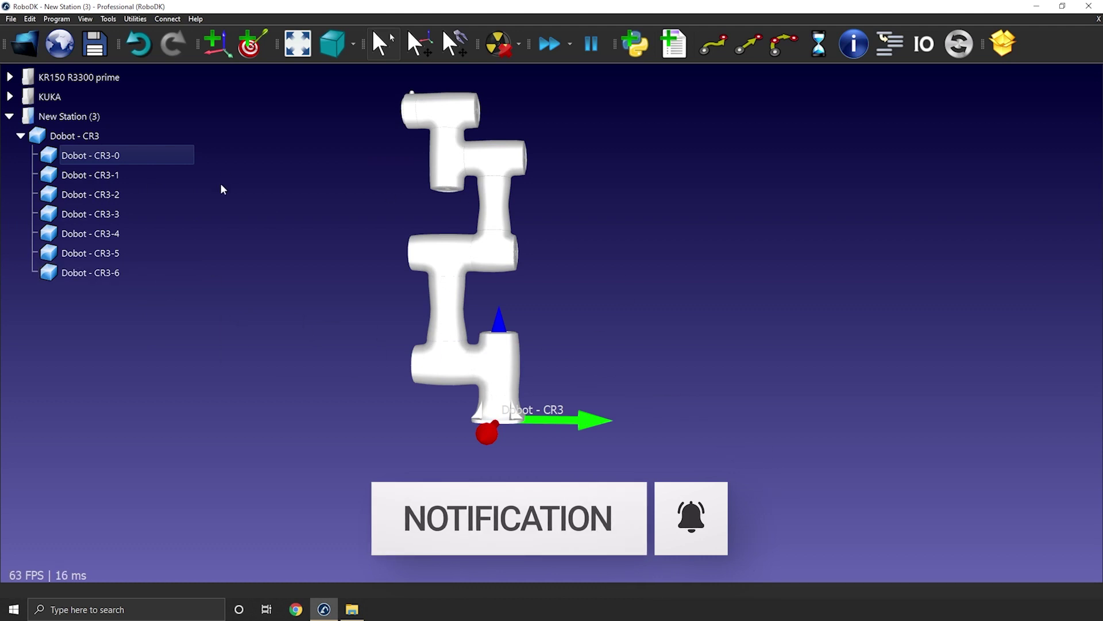
# Step: Move the seven Dobot - CR3 link objects directly under New Station (3) and delete the emptied Dobot - CR3 object
pyautogui.click(137, 156)
pyautogui.keyDown('shift'); pyautogui.click(124, 272); pyautogui.keyUp('shift')
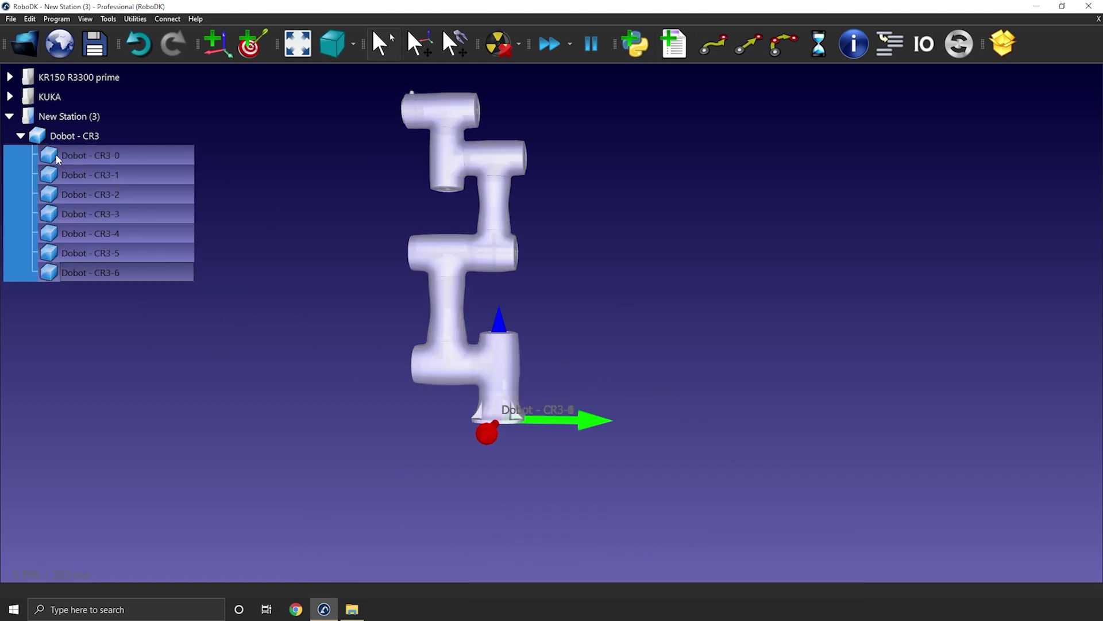
pyautogui.moveTo(56, 154); pyautogui.dragTo(75, 117)
pyautogui.click(76, 137)
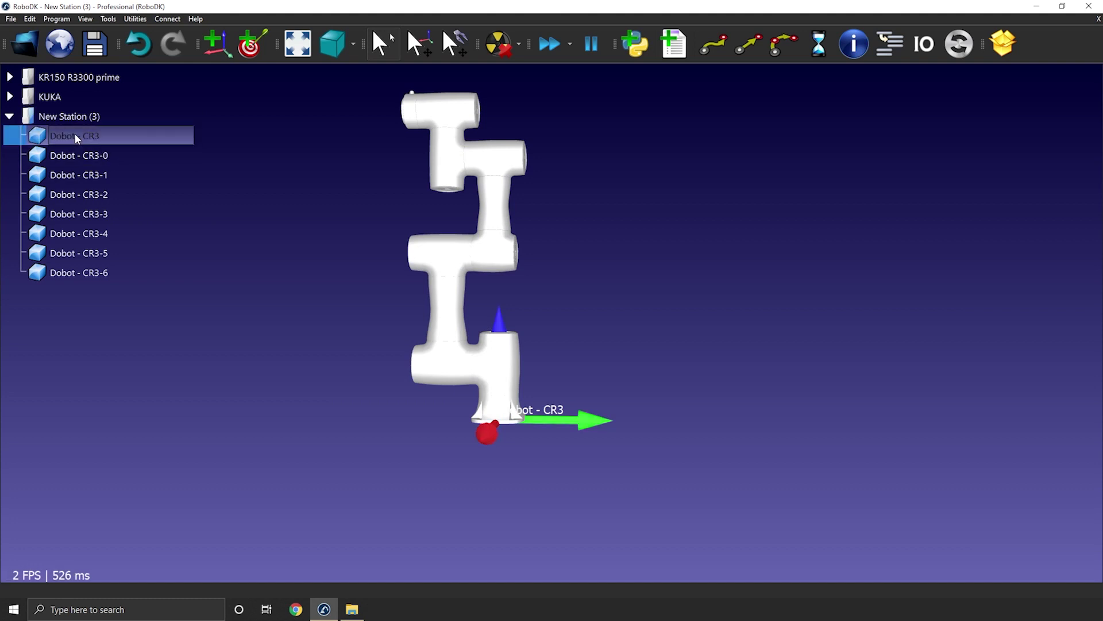
pyautogui.press('Delete')
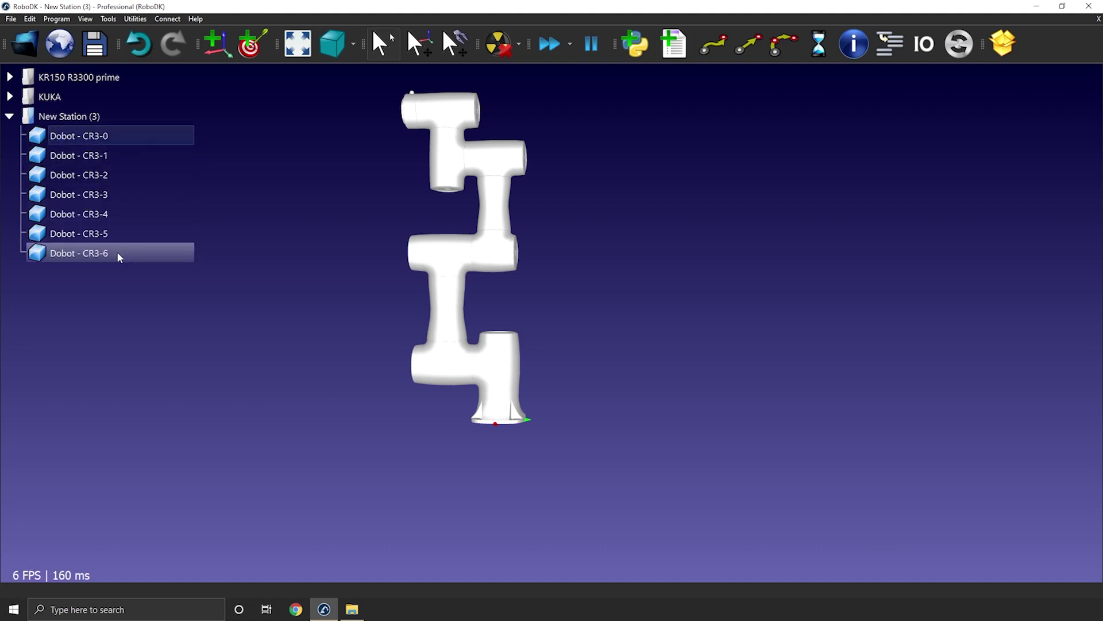
pyautogui.click(295, 288)
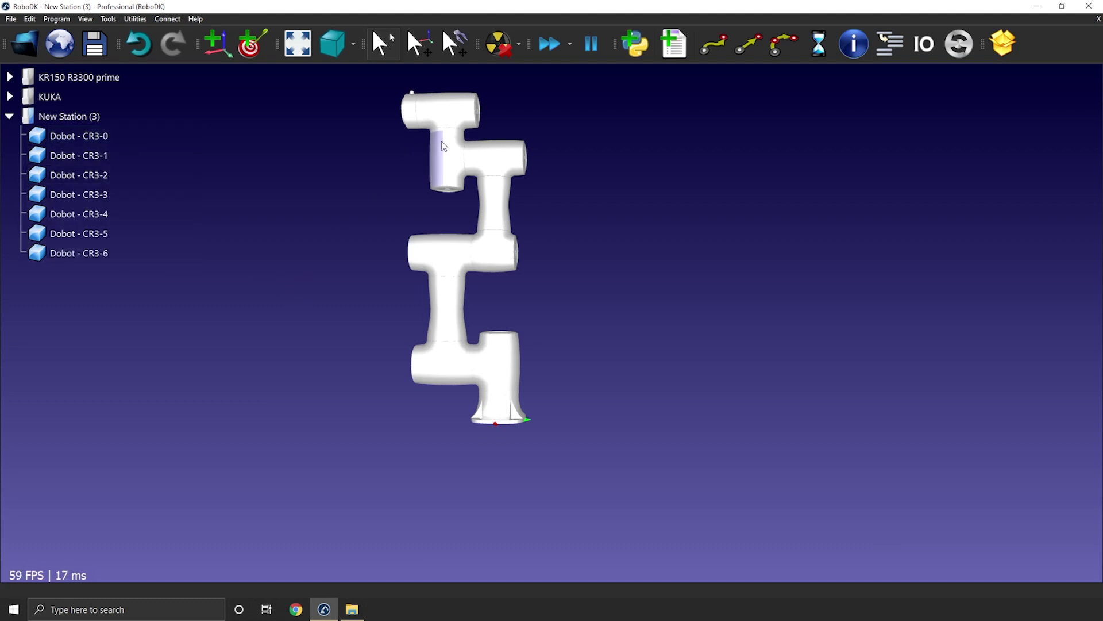
pyautogui.moveTo(409, 161); pyautogui.dragTo(423, 217, button='middle')
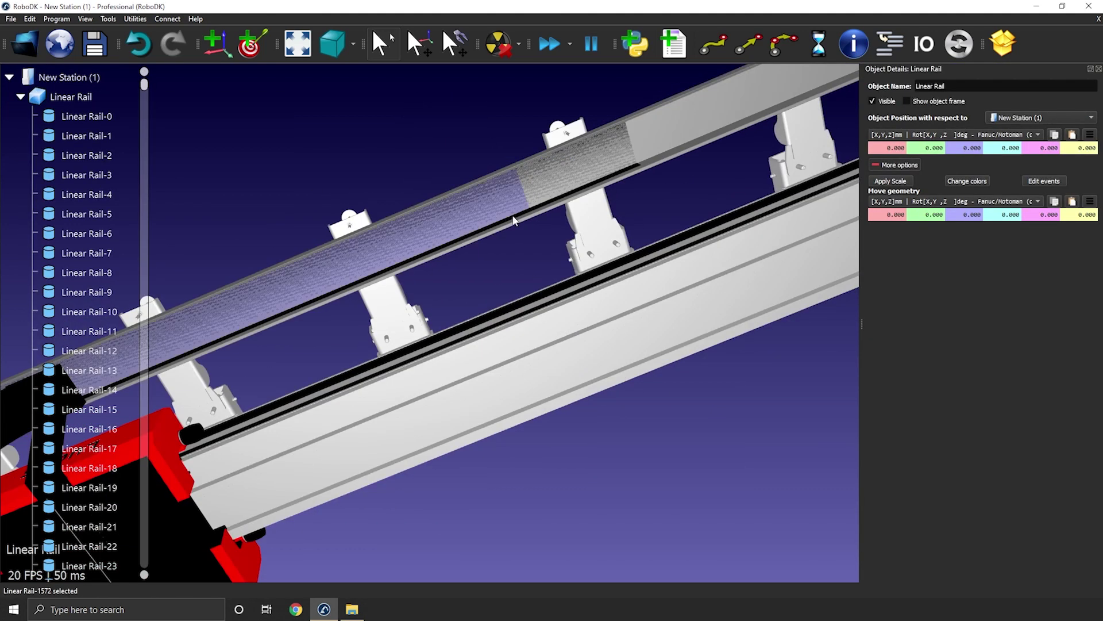
# Step: Delete the finely detailed cable-chain bodies inside the Linear Rail's upper tray
pyautogui.click(474, 221)
pyautogui.press('Delete')
pyautogui.click(533, 196)
pyautogui.press('Delete')
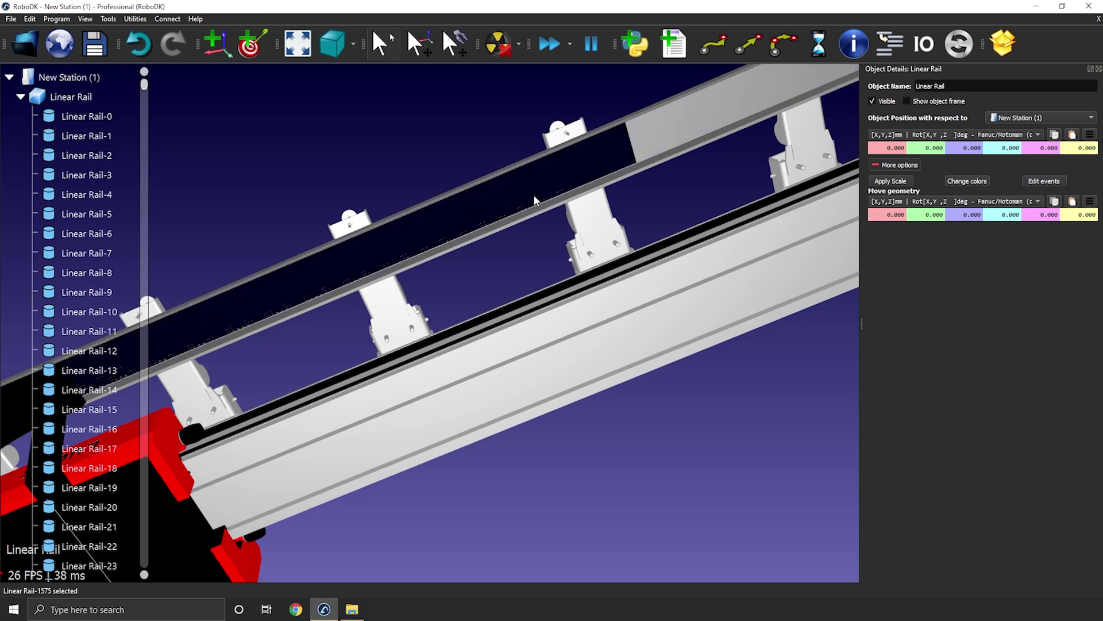
# Step: Merge the Linear Rail bodies that form the stationary rail, including its supports, into a single body
pyautogui.scroll(-4, 533, 196)
pyautogui.moveTo(533, 196); pyautogui.dragTo(453, 270, button='right')
pyautogui.moveTo(818, 152); pyautogui.dragTo(316, 386)
pyautogui.moveTo(298, 389); pyautogui.dragTo(612, 146, button='right')
pyautogui.rightClick(449, 282)
pyautogui.click(468, 332)
pyautogui.scroll(2, 380, 345)
pyautogui.moveTo(467, 364); pyautogui.dragTo(328, 313)
pyautogui.moveTo(549, 350); pyautogui.dragTo(513, 337)
pyautogui.scroll(7, 426, 281)
pyautogui.moveTo(454, 287); pyautogui.dragTo(412, 356, button='right')
pyautogui.scroll(2, 192, 373)
pyautogui.scroll(-10, 414, 355)
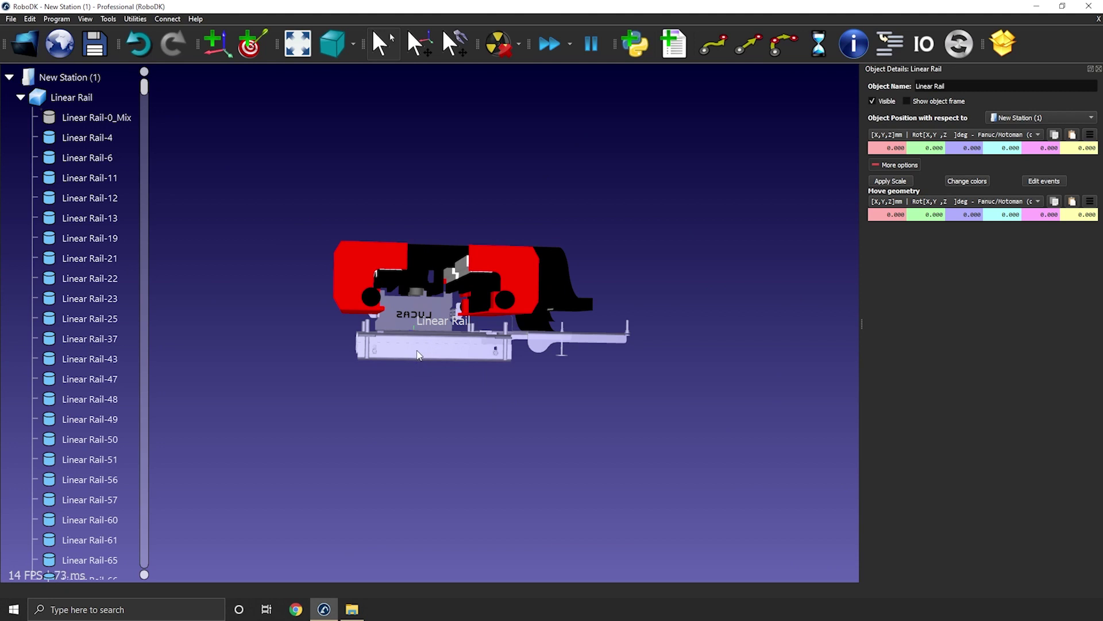
# Step: Hide the merged rail body and delete the stray small parts left beneath and around the carriage
pyautogui.scroll(6, 549, 352)
pyautogui.scroll(4, 299, 284)
pyautogui.moveTo(299, 284); pyautogui.dragTo(299, 381, button='right')
pyautogui.scroll(4, 299, 381)
pyautogui.moveTo(352, 347); pyautogui.dragTo(246, 422)
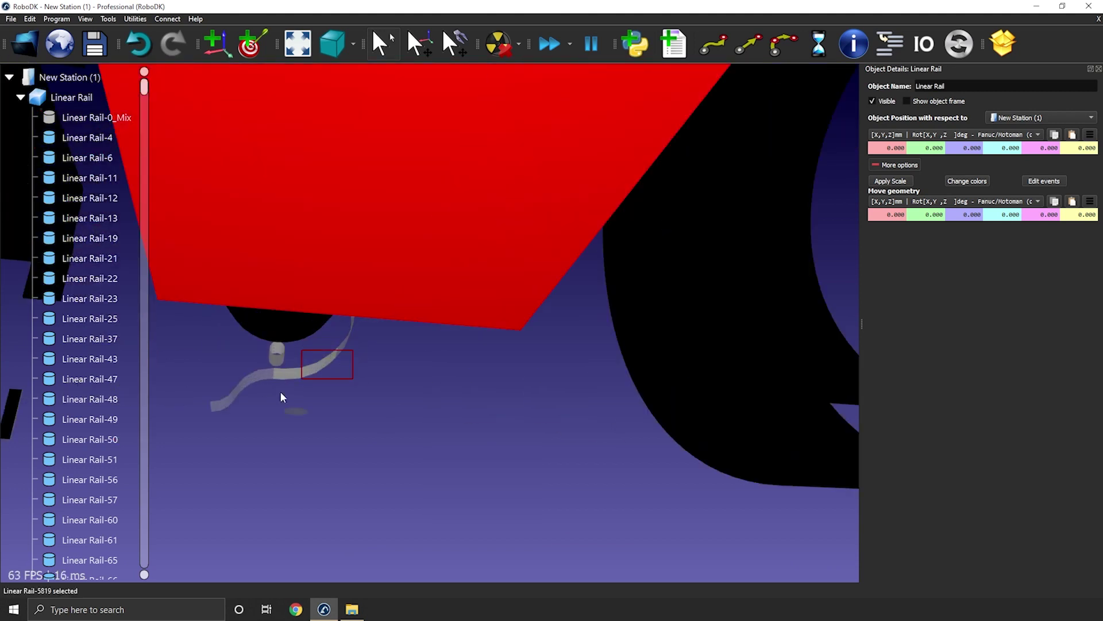
pyautogui.moveTo(246, 422)
pyautogui.mouseDown(button='right')
pyautogui.moveTo(319, 285)
pyautogui.moveTo(353, 339)
pyautogui.moveTo(409, 326)
pyautogui.moveTo(565, 390)
pyautogui.mouseUp(button='right')
pyautogui.scroll(-4, 319, 285)
pyautogui.moveTo(565, 391); pyautogui.dragTo(367, 429)
pyautogui.scroll(-5, 367, 431)
pyautogui.moveTo(333, 247); pyautogui.dragTo(460, 253, button='right')
pyautogui.click(364, 437)
pyautogui.scroll(10, 62, 232)
pyautogui.scroll(10, 61, 233)
pyautogui.press('Delete')
# Step: Merge the remaining carriage bodies from Linear Rail-666 onward and place the result directly under New Station (1) as a separate object
pyautogui.scroll(6, 596, 257)
pyautogui.scroll(-5, 522, 340)
pyautogui.moveTo(522, 340); pyautogui.dragTo(514, 227, button='right')
pyautogui.scroll(-5, 514, 228)
pyautogui.moveTo(144, 89); pyautogui.dragTo(143, 556)
pyautogui.keyDown('shift'); pyautogui.click(101, 516); pyautogui.keyUp('shift')
pyautogui.scroll(9, 101, 516)
pyautogui.moveTo(424, 320); pyautogui.dragTo(483, 351, button='right')
pyautogui.keyDown('shift'); pyautogui.click(109, 573); pyautogui.keyUp('shift')
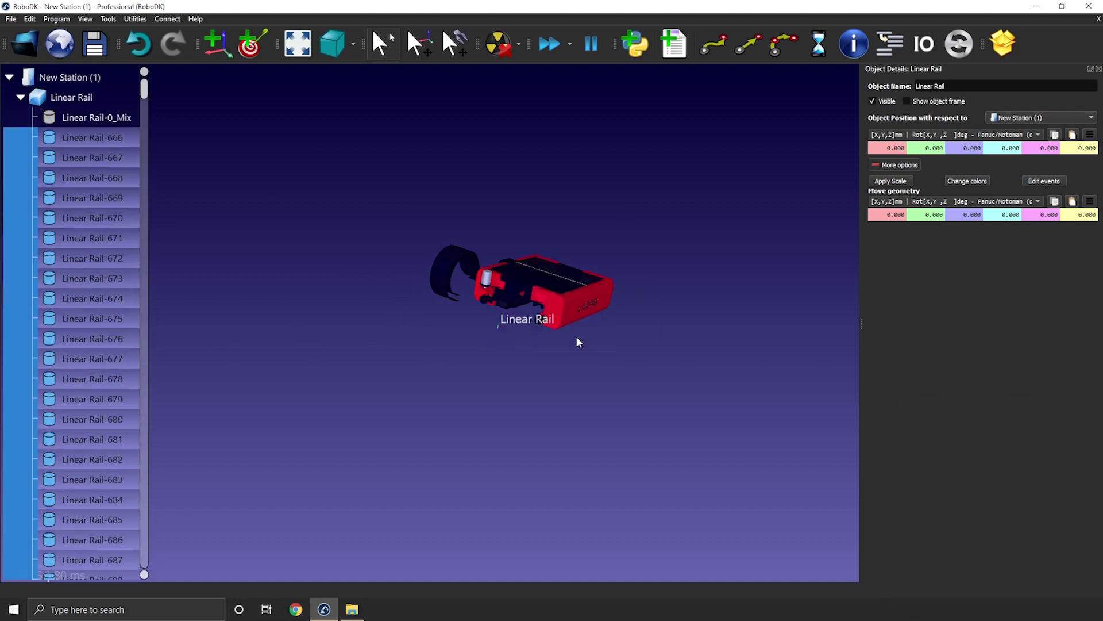
pyautogui.moveTo(89, 139); pyautogui.dragTo(49, 180)
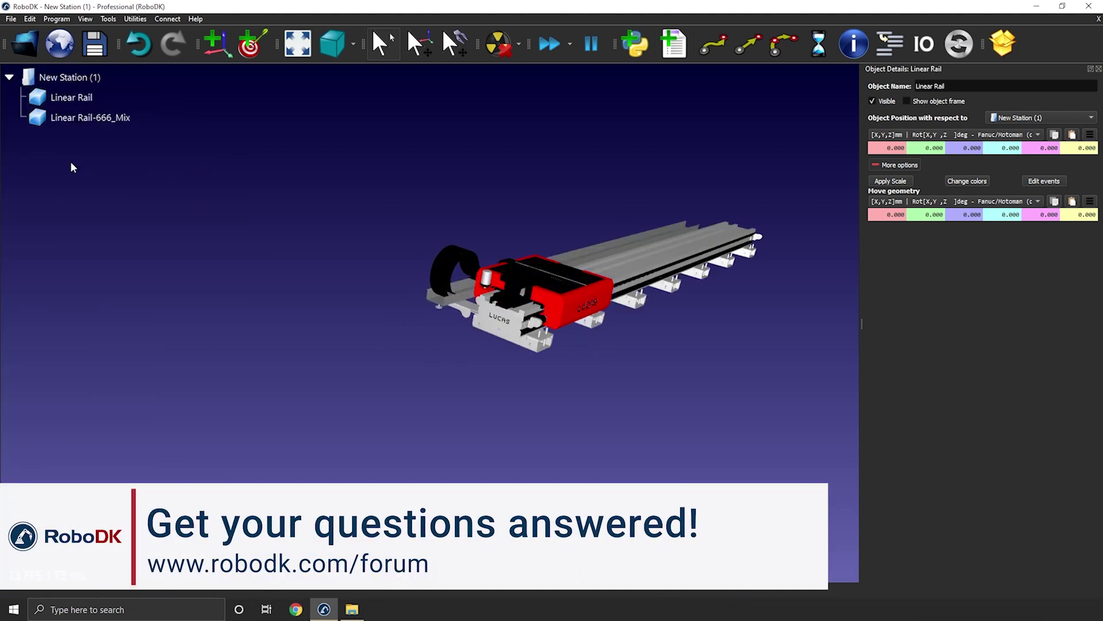
# Step: Rename the merged Linear Rail-666_Mix object to Carriage and the Linear Rail object to Rail
pyautogui.press('F2')
pyautogui.write('Carriage')
pyautogui.press('Return')
pyautogui.click(71, 97)
pyautogui.press('F2')
pyautogui.moveTo(77, 97); pyautogui.dragTo(50, 97)
pyautogui.press('BackSpace')
pyautogui.press('Return')
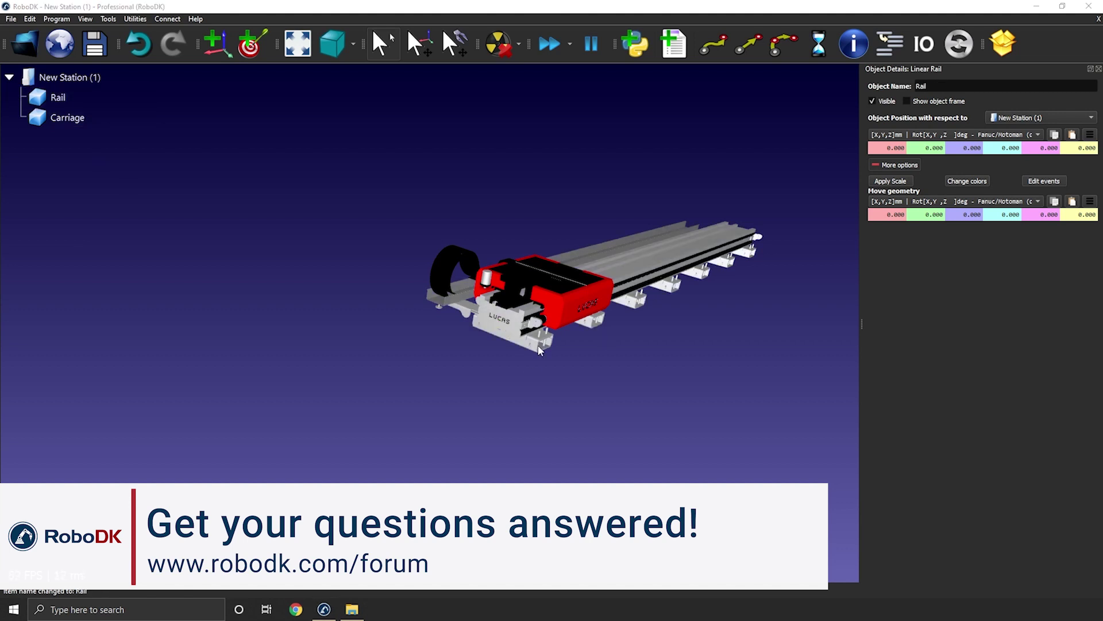
pyautogui.moveTo(541, 350); pyautogui.dragTo(298, 231)
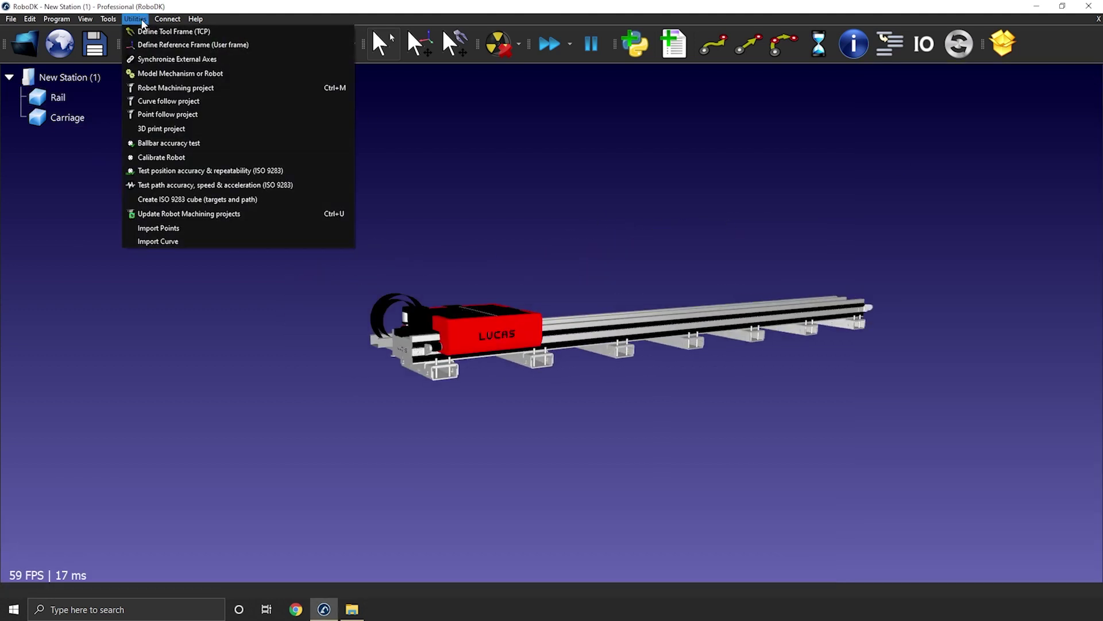